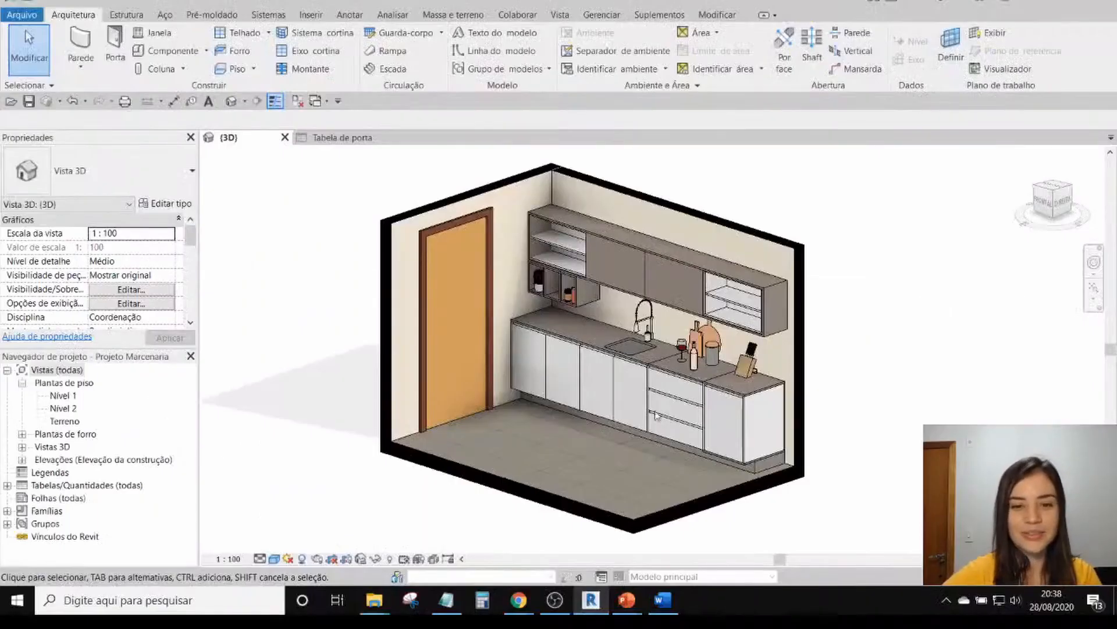
- Select the kitchen door in the 3D view and examine its instance properties
click(423, 396)
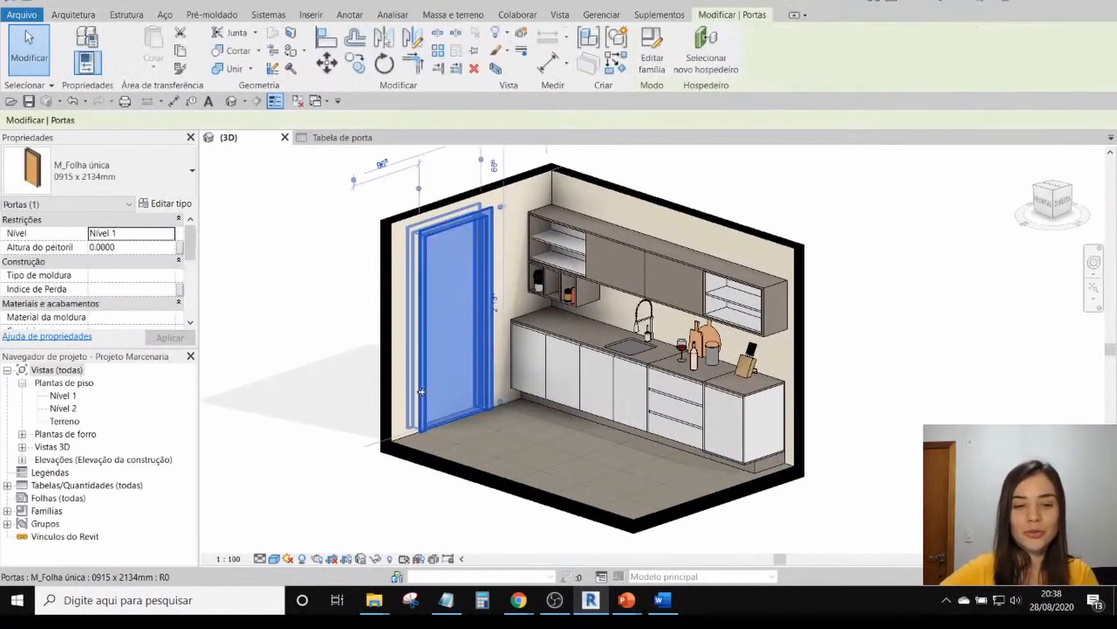
scroll(132, 274, down, 5)
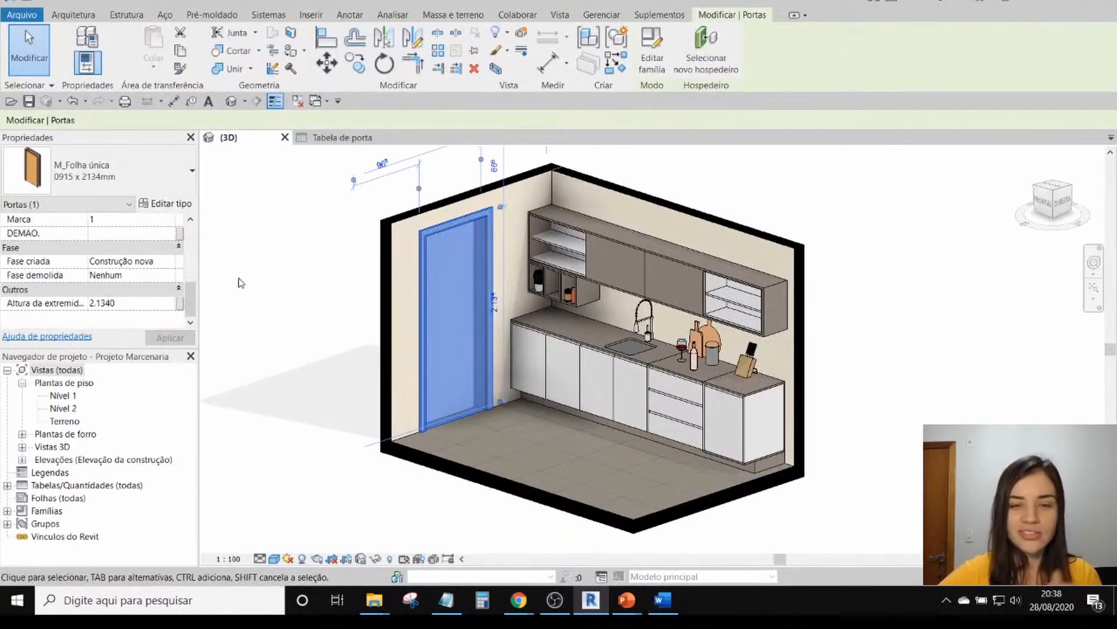
scroll(126, 274, up, 5)
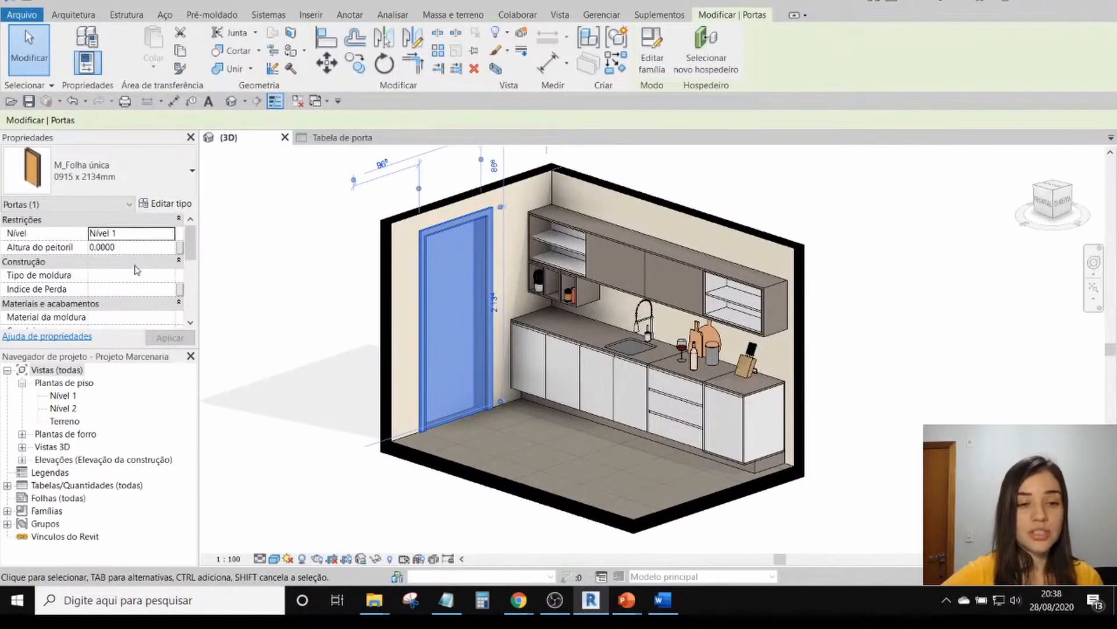
- Examine the type parameters of the selected door, including its identity data and IFC parameters, and close them without saving changes
click(166, 203)
scroll(498, 264, down, 10)
scroll(502, 261, up, 1)
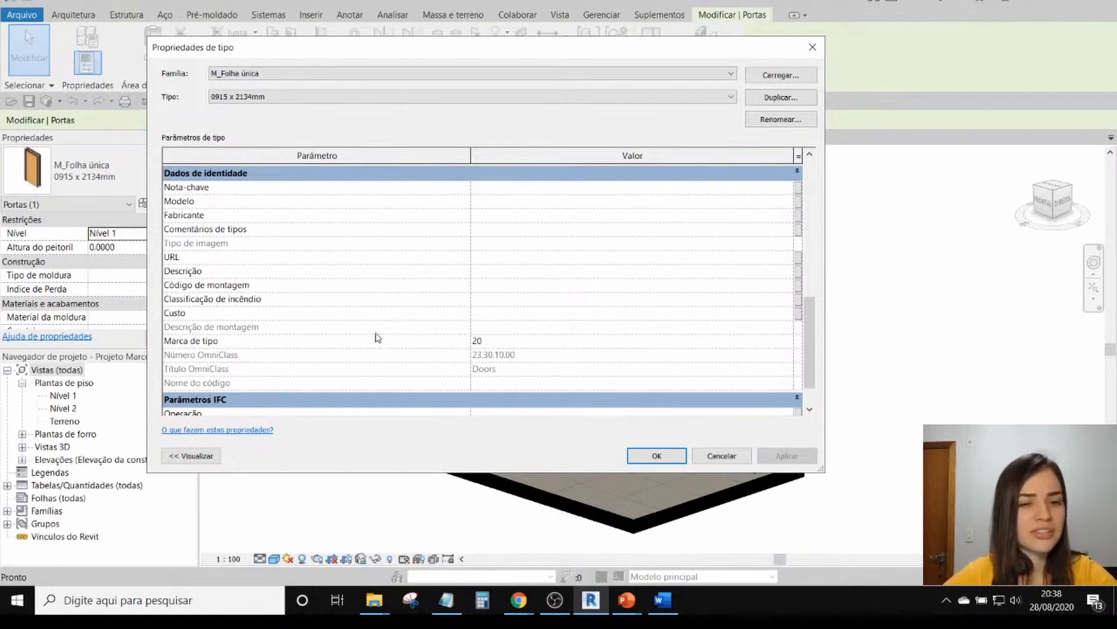
scroll(403, 352, down, 1)
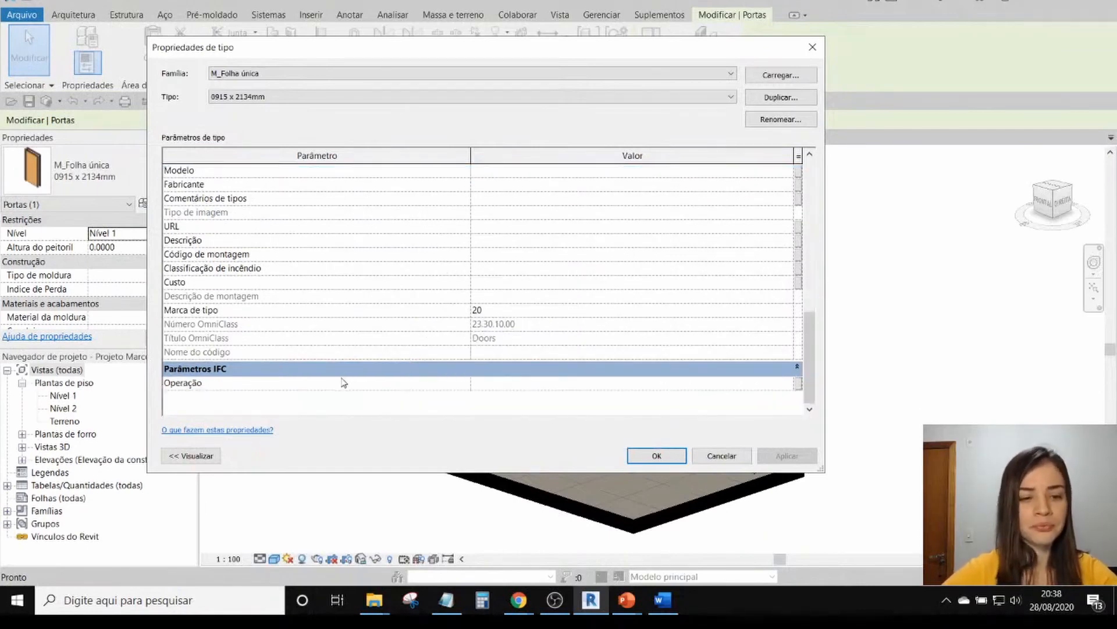
scroll(357, 354, up, 5)
scroll(357, 355, down, 4)
scroll(357, 355, up, 4)
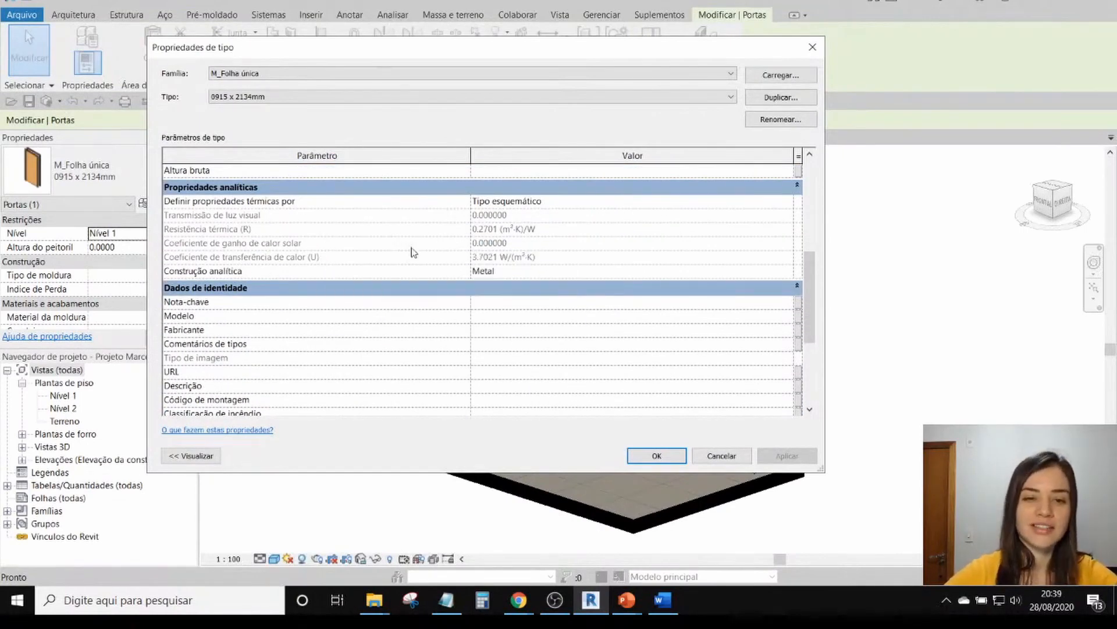
scroll(463, 294, down, 5)
scroll(227, 196, up, 1)
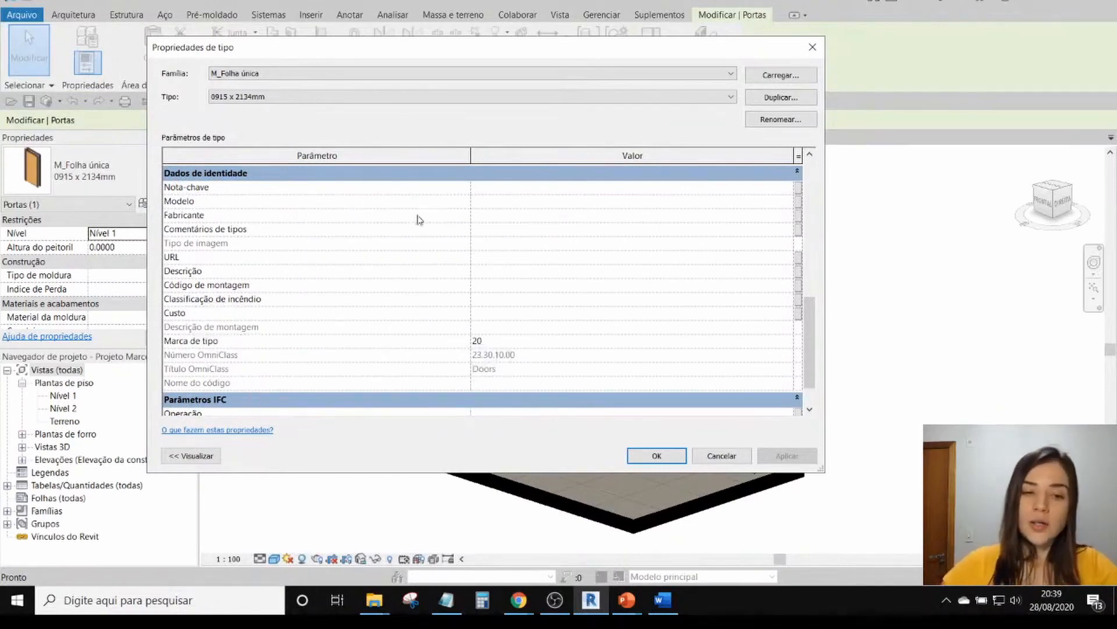
click(521, 256)
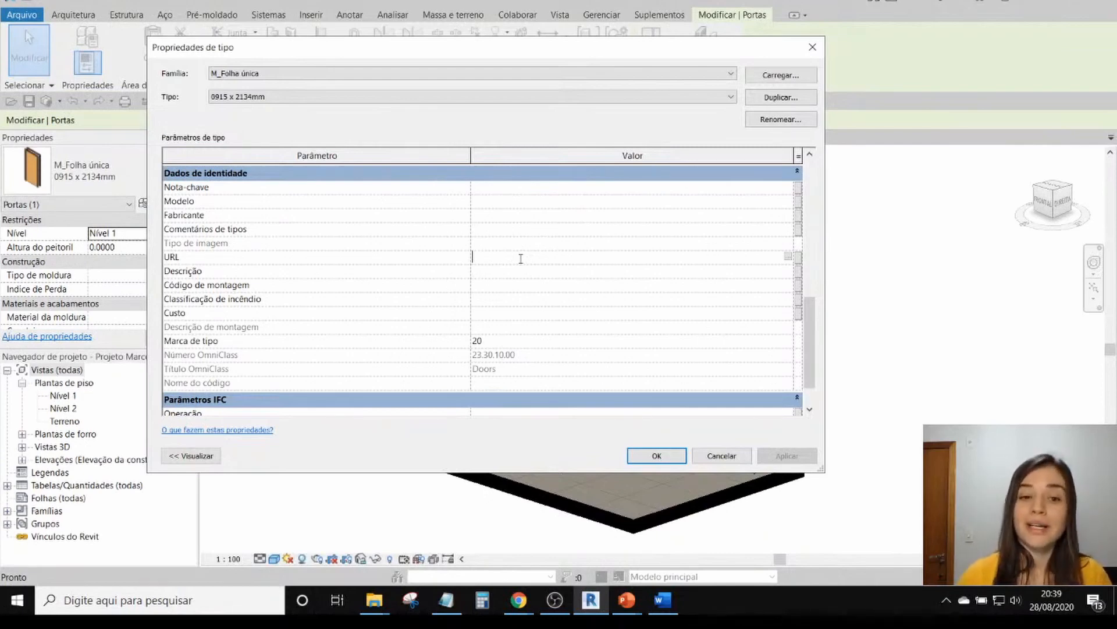
click(724, 457)
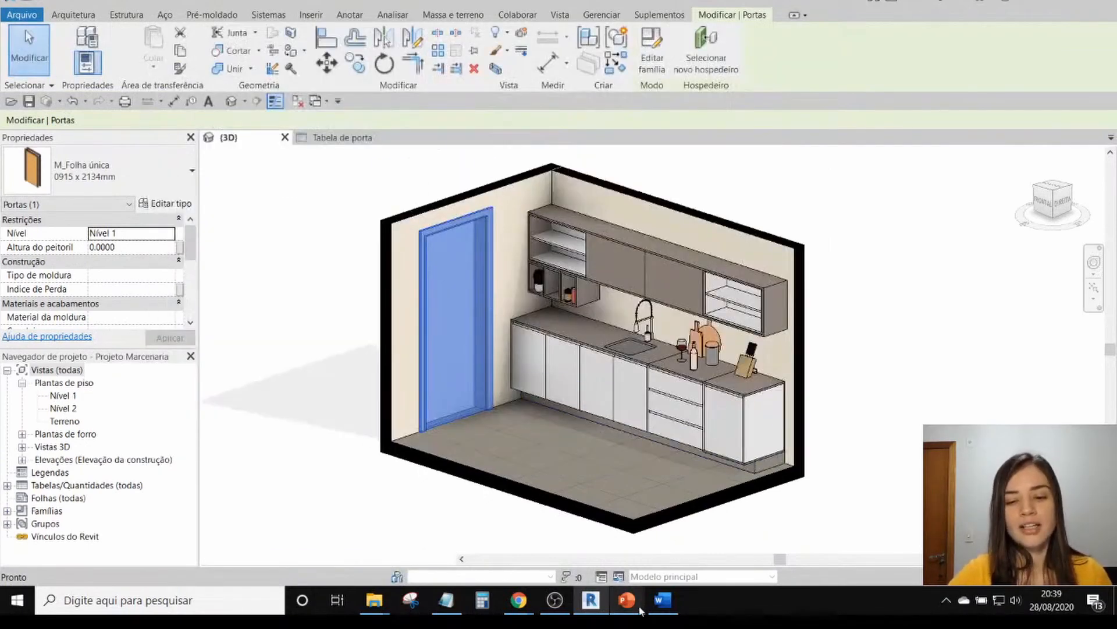
- Review the identity data in the door's type properties once more and cancel the dialog
click(163, 203)
scroll(469, 277, down, 10)
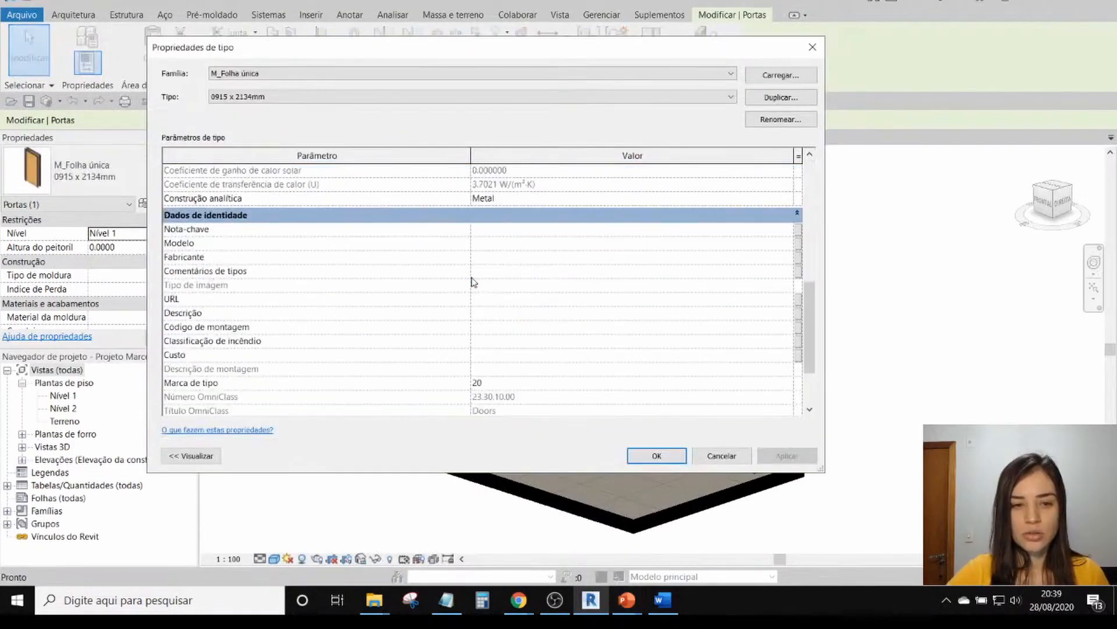
scroll(384, 274, up, 1)
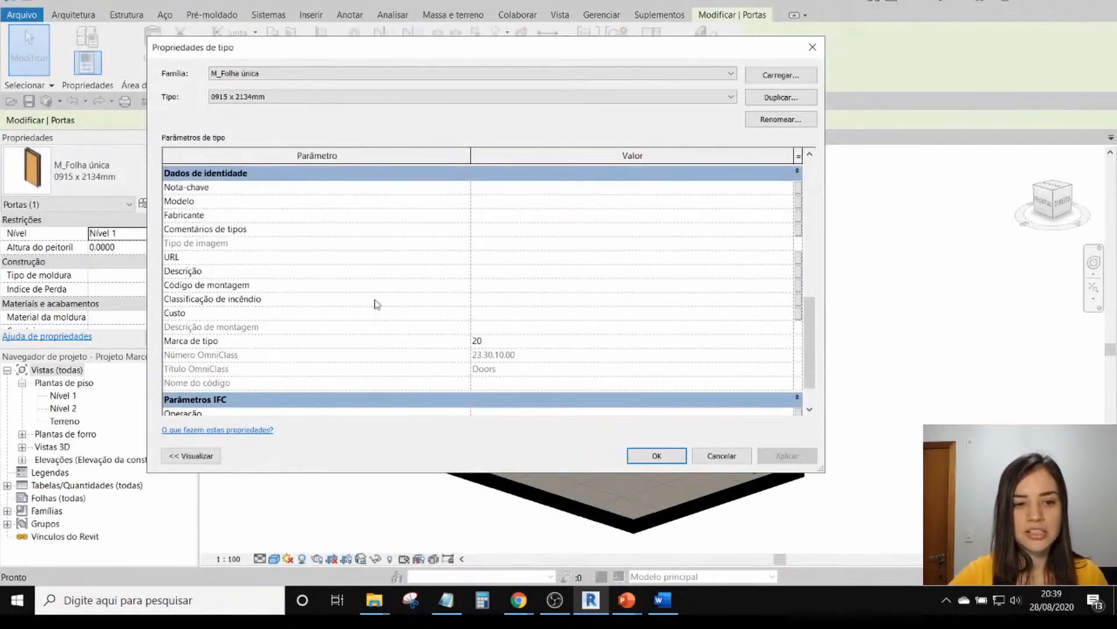
click(721, 456)
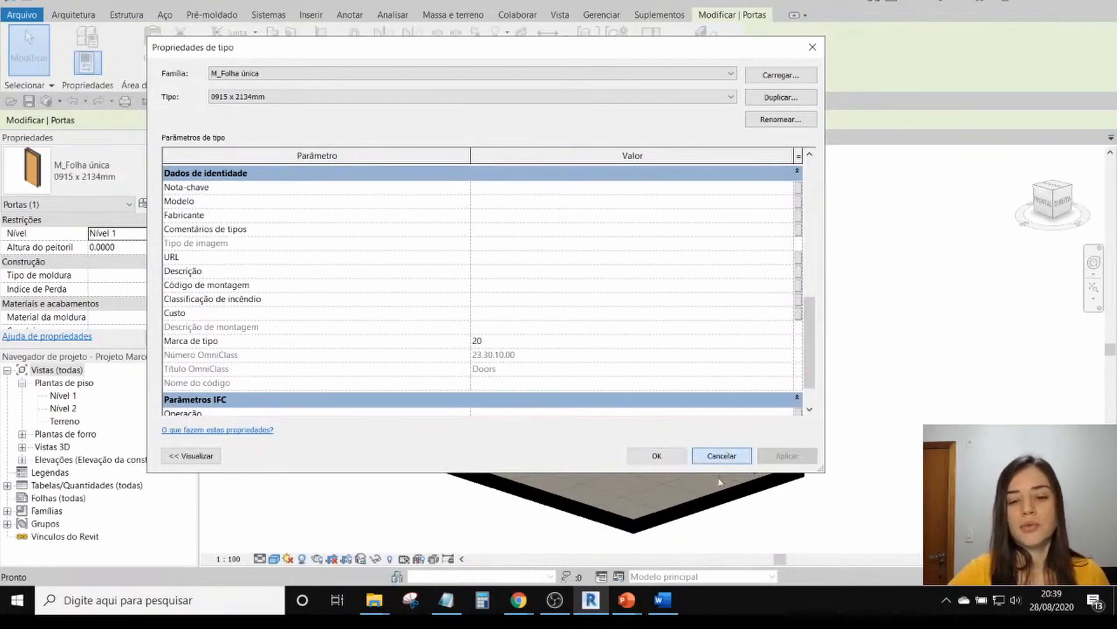
- Switch to the PowerPoint presentation, show the slide "Onde mais terei que lidar com parâmetros?" and return to Revit
click(628, 601)
key(Right)
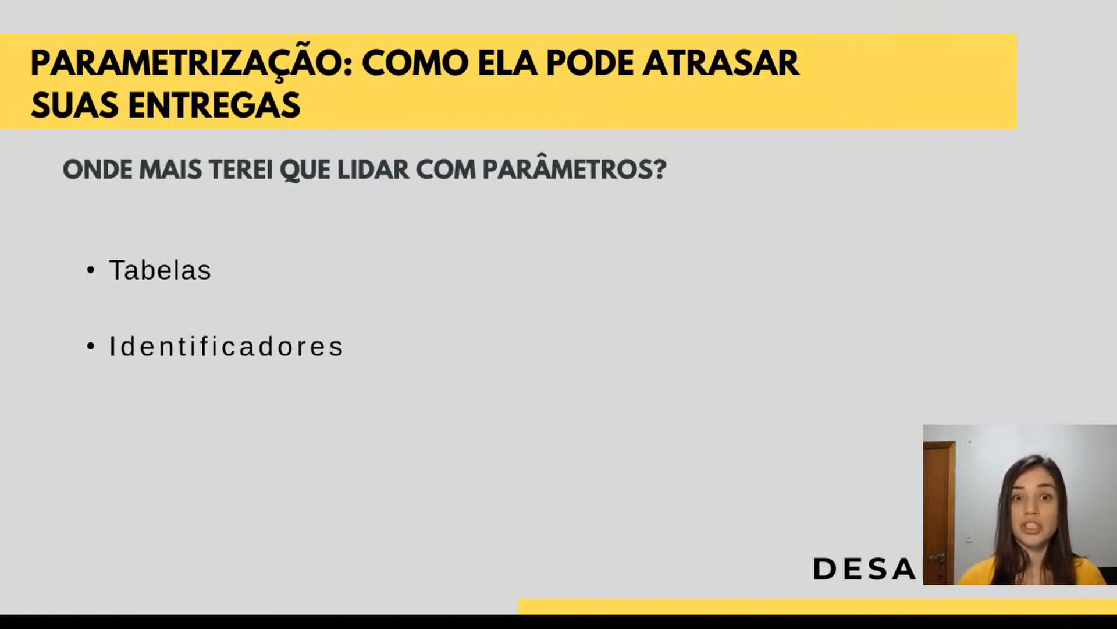
key(alt+Tab)
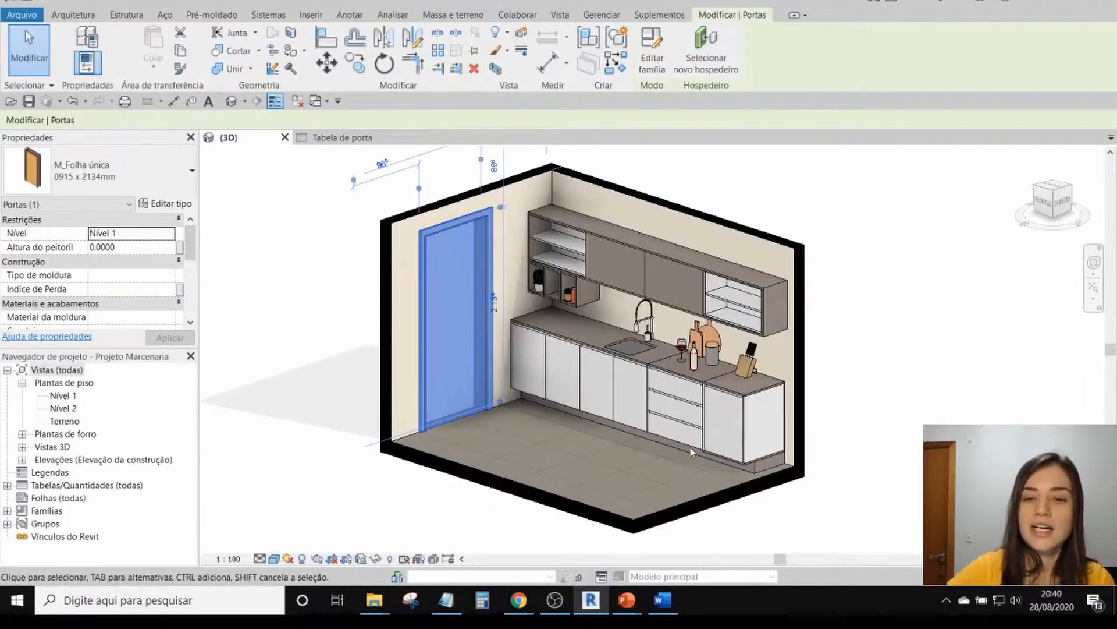
- Clear the door selection in the 3D view
click(884, 311)
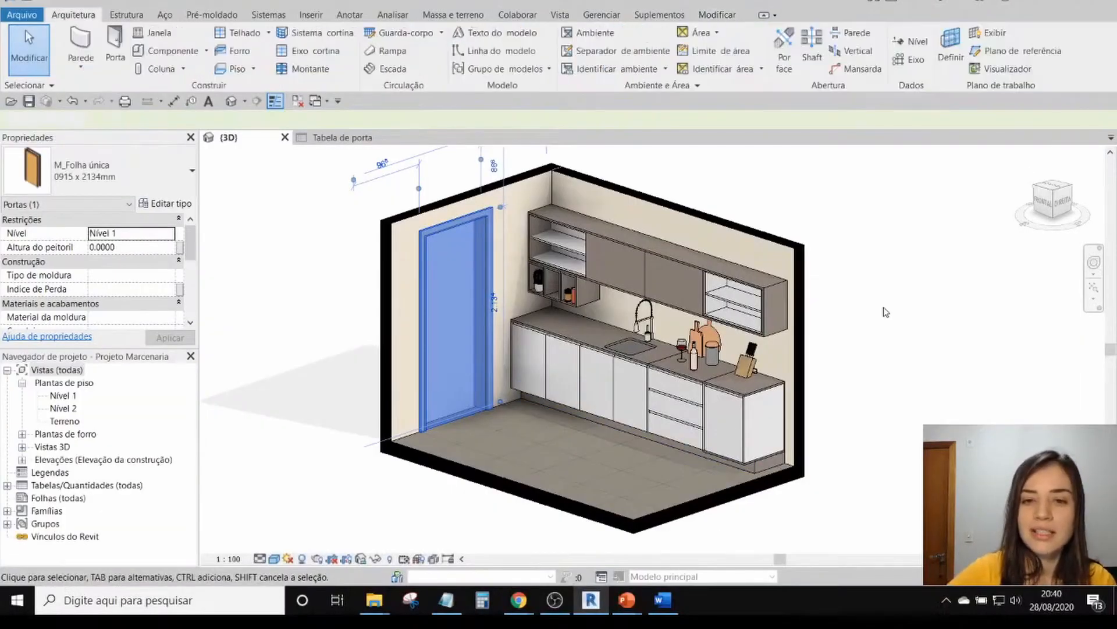
middle_drag(883, 309, 783, 299)
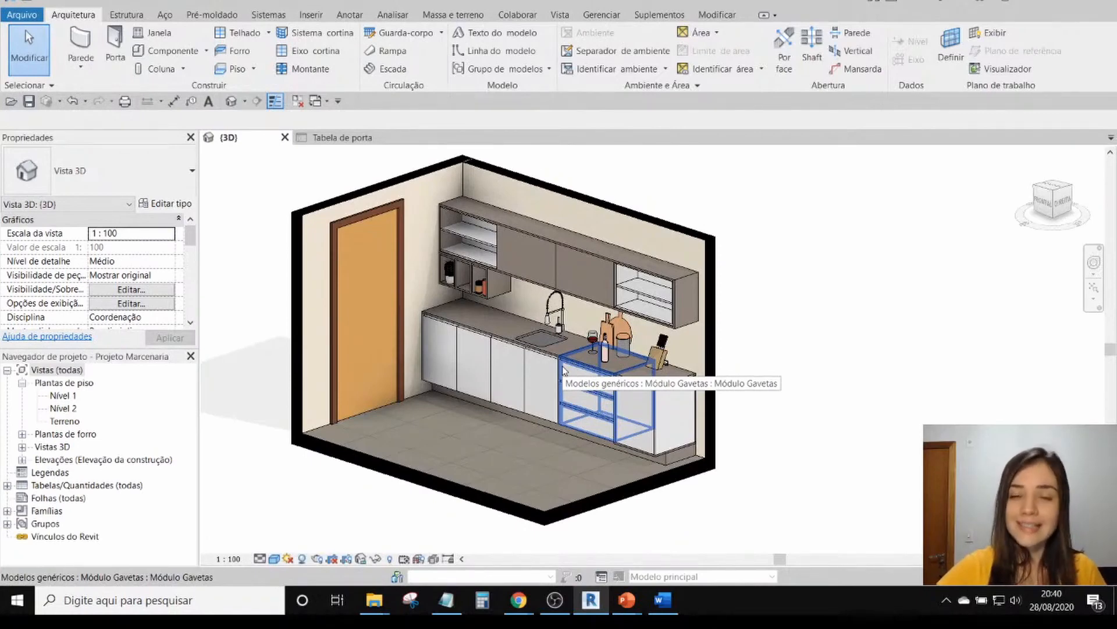
middle_drag(406, 392, 466, 400)
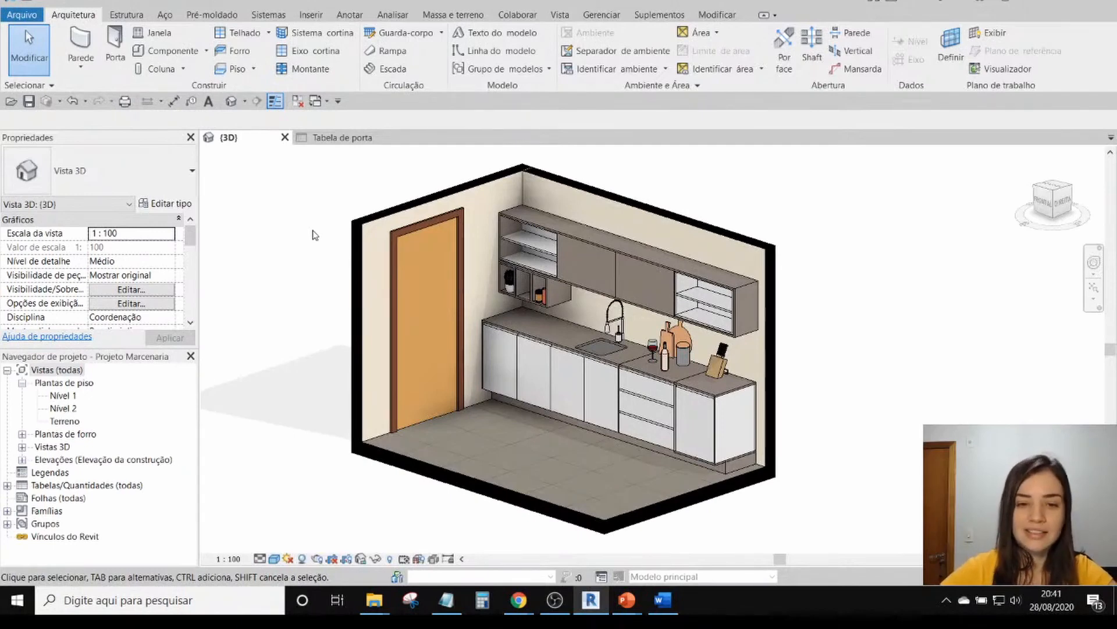
- Tile the 3D view and the Tabela de porta schedule side by side, keeping the kitchen cabinets in view
click(345, 139)
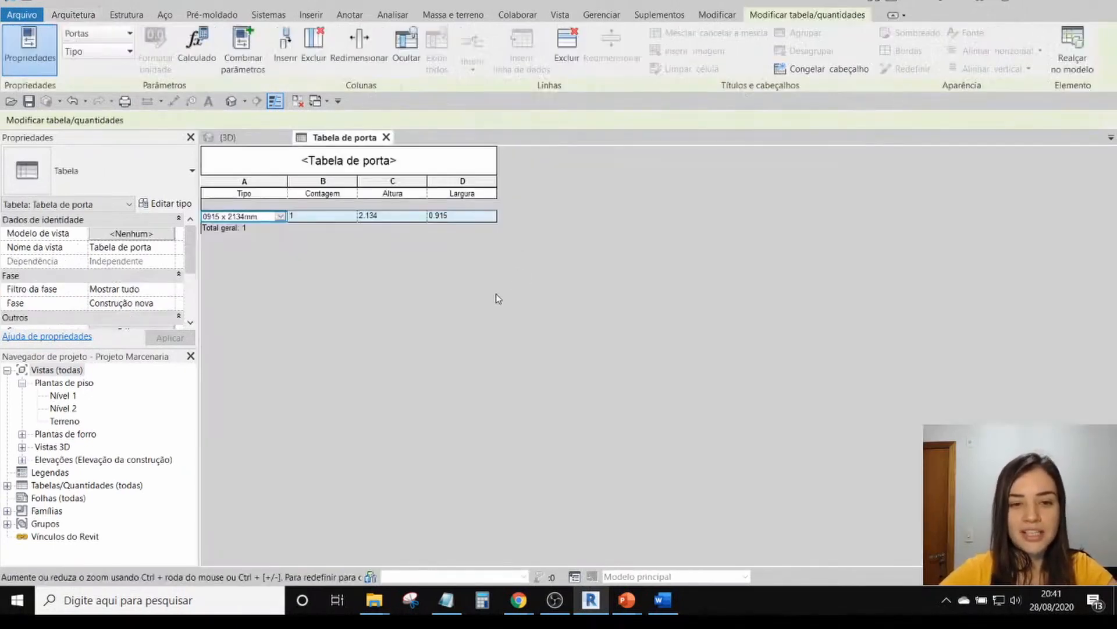
click(257, 141)
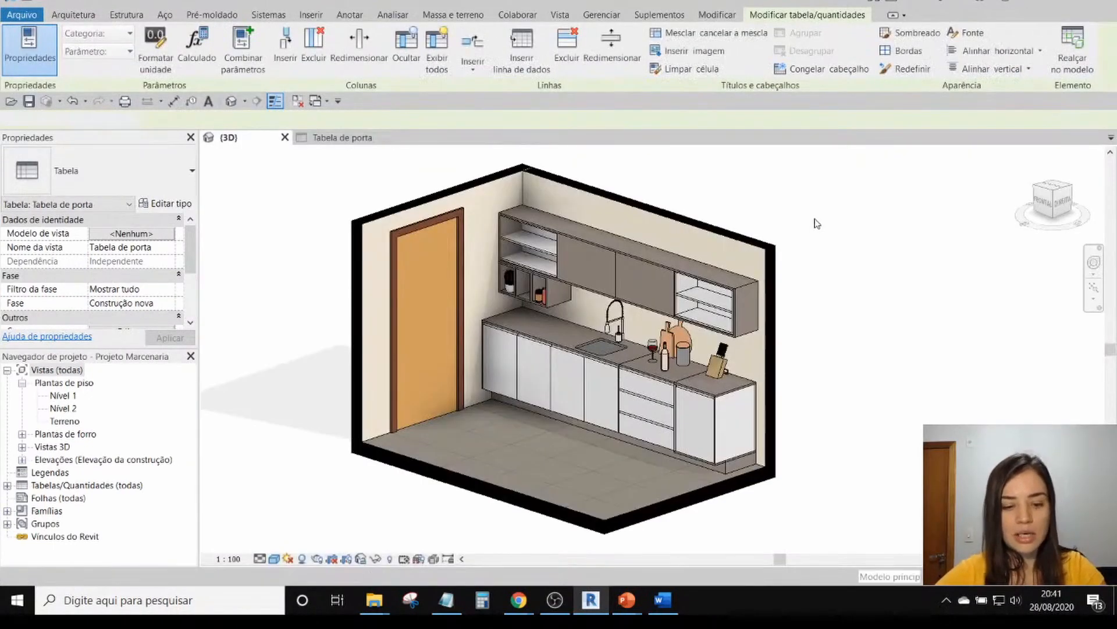
key(w)
key(t)
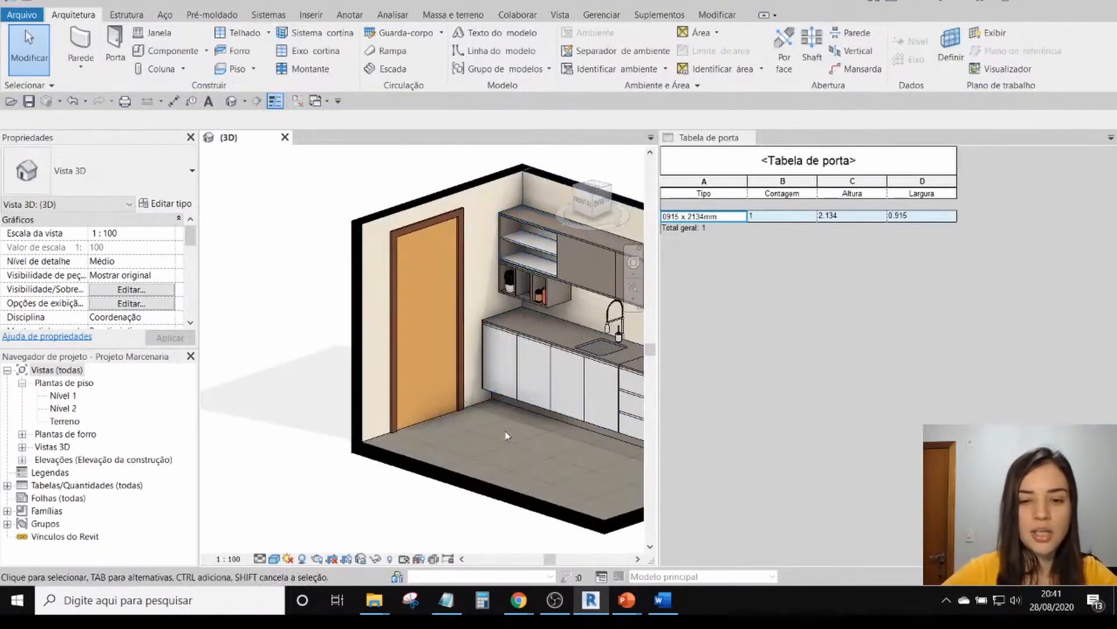
scroll(367, 428, up, 4)
middle_drag(518, 212, 498, 216)
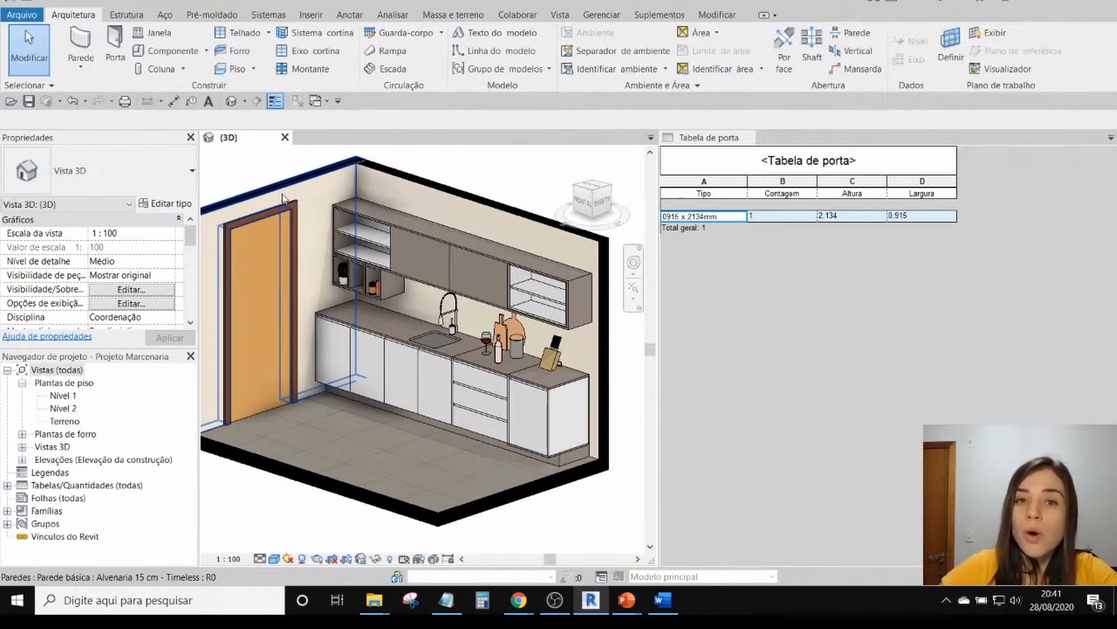
- Select the door beside the schedule, examine the identity data in its type properties, and cancel the dialog
click(292, 215)
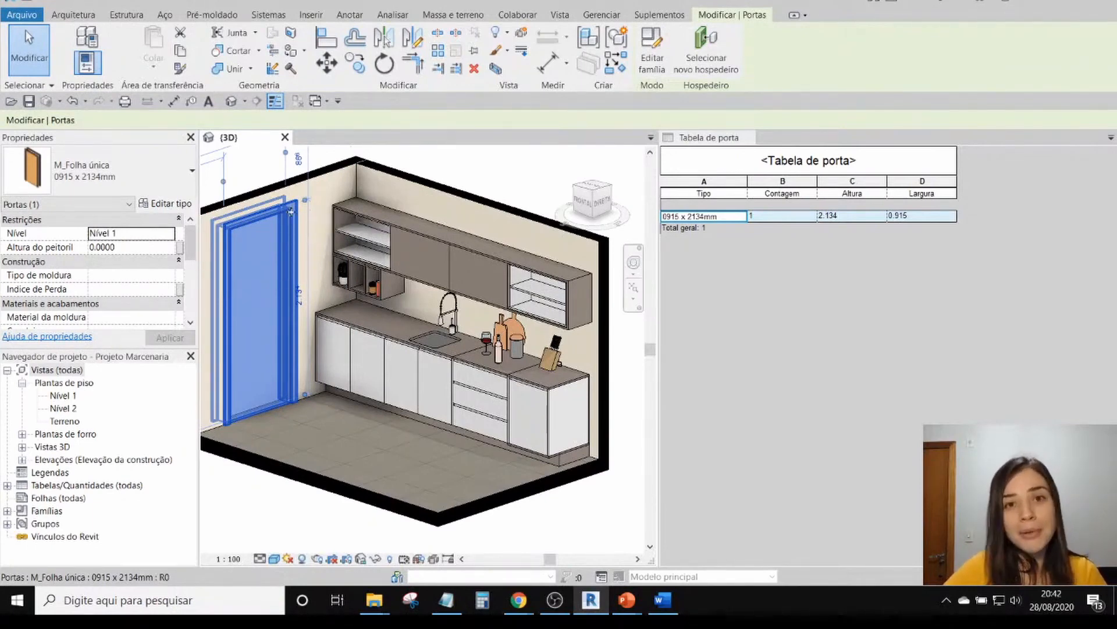
key(Escape)
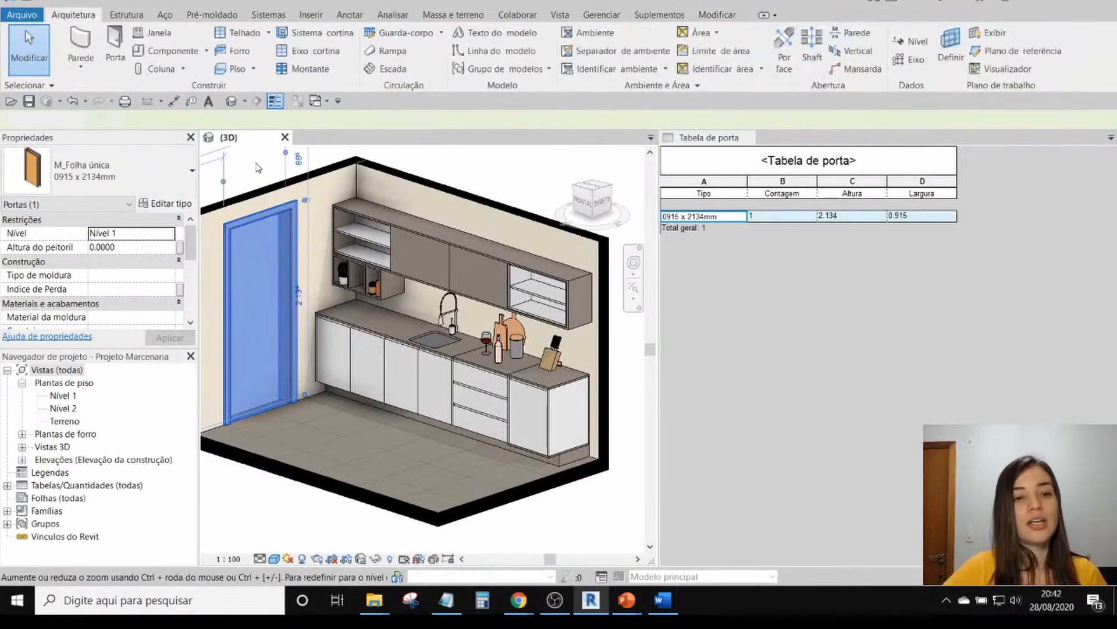
click(286, 209)
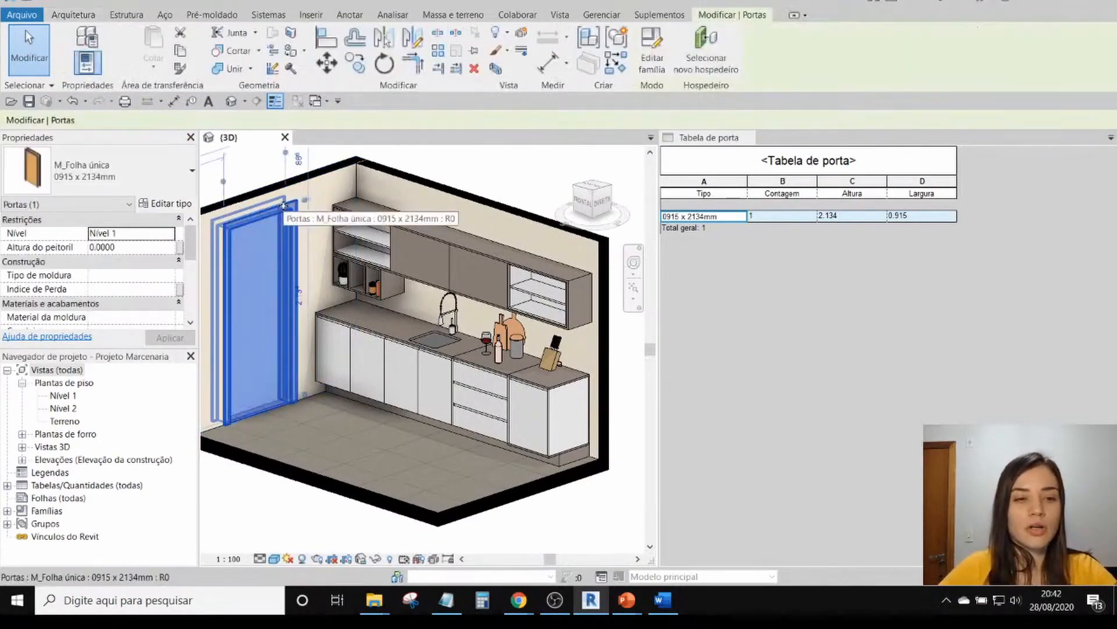
click(168, 202)
scroll(417, 262, down, 10)
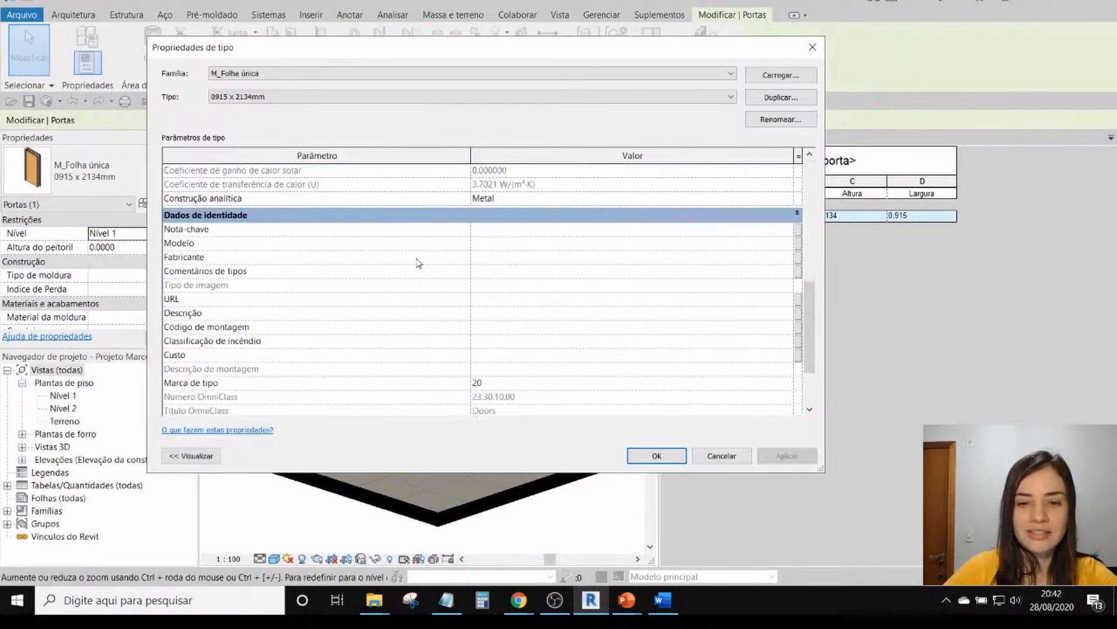
scroll(417, 262, up, 1)
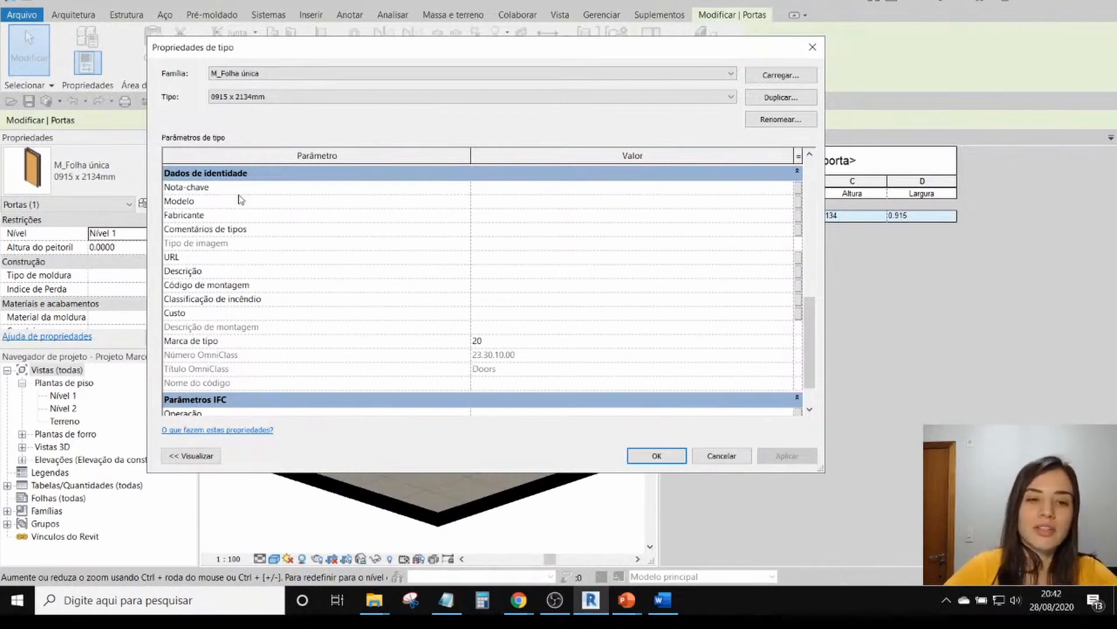
click(721, 455)
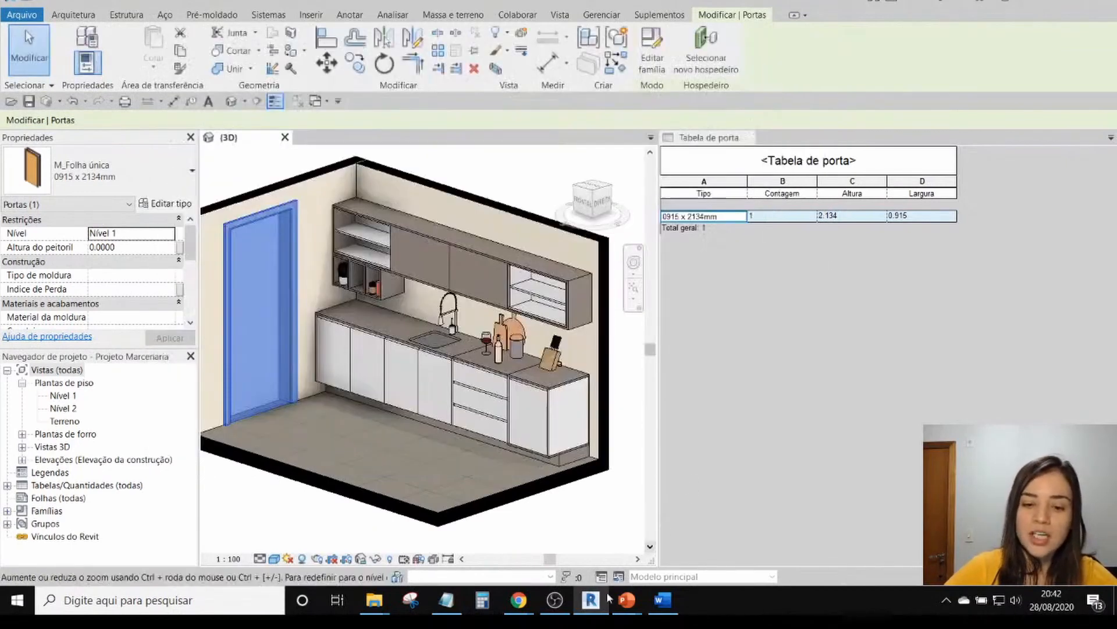
- Switch to PowerPoint to view the slides on tables, tags and instance parameters, and return to the door schedule in Revit
mouse_move(627, 600)
click(684, 547)
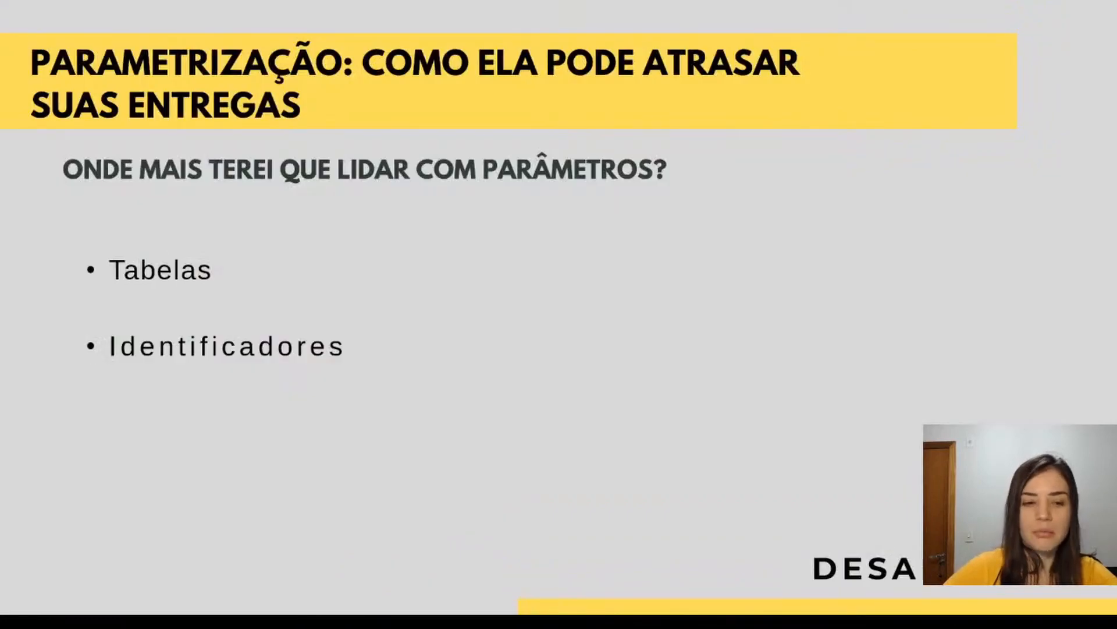
key(Right)
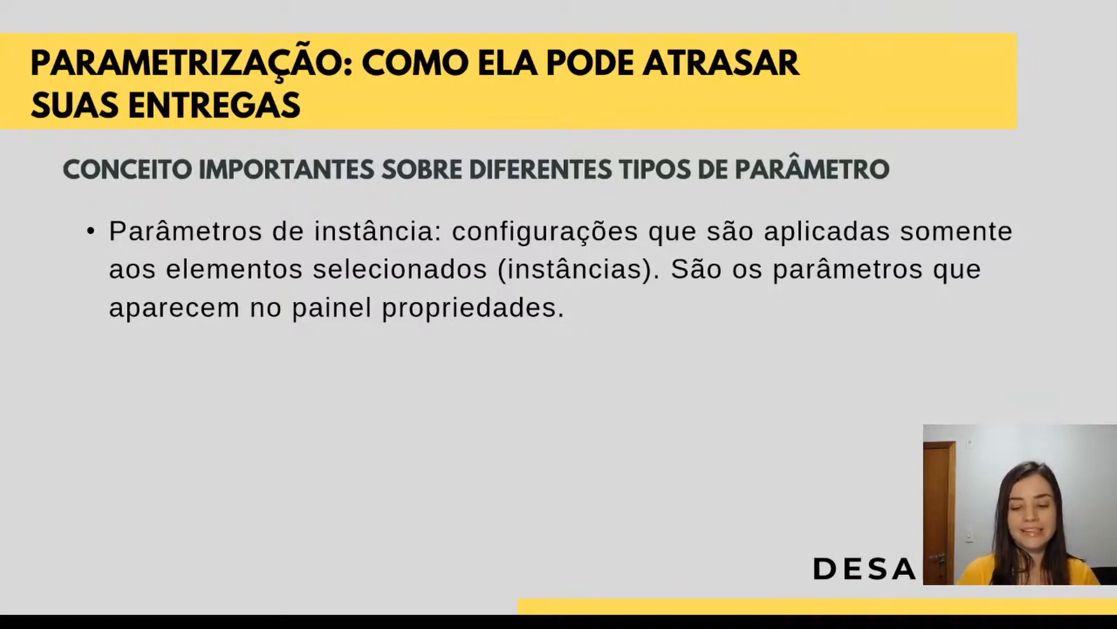
key(Right)
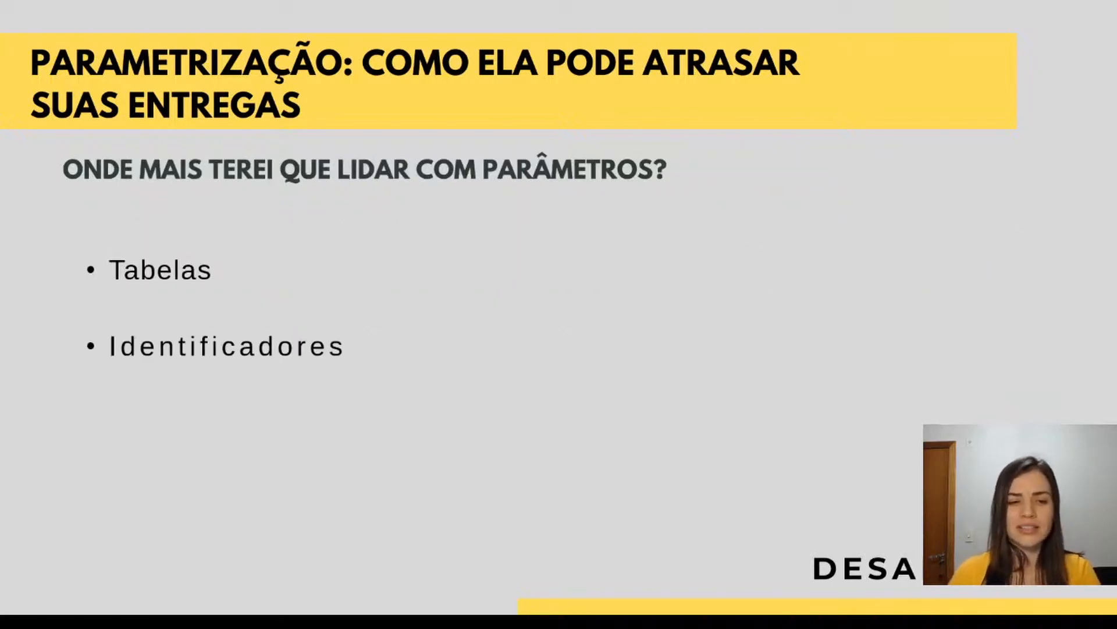
key(alt+Tab)
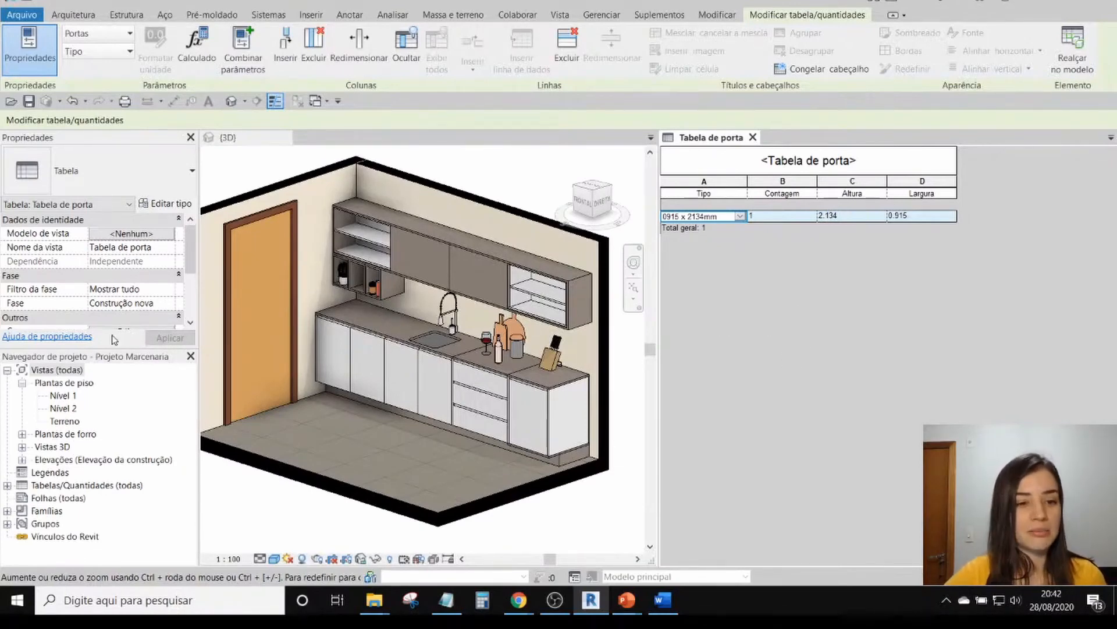
- Open the field settings of Tabela de porta, look through the available door fields, and cancel the dialog
scroll(110, 291, down, 2)
click(114, 278)
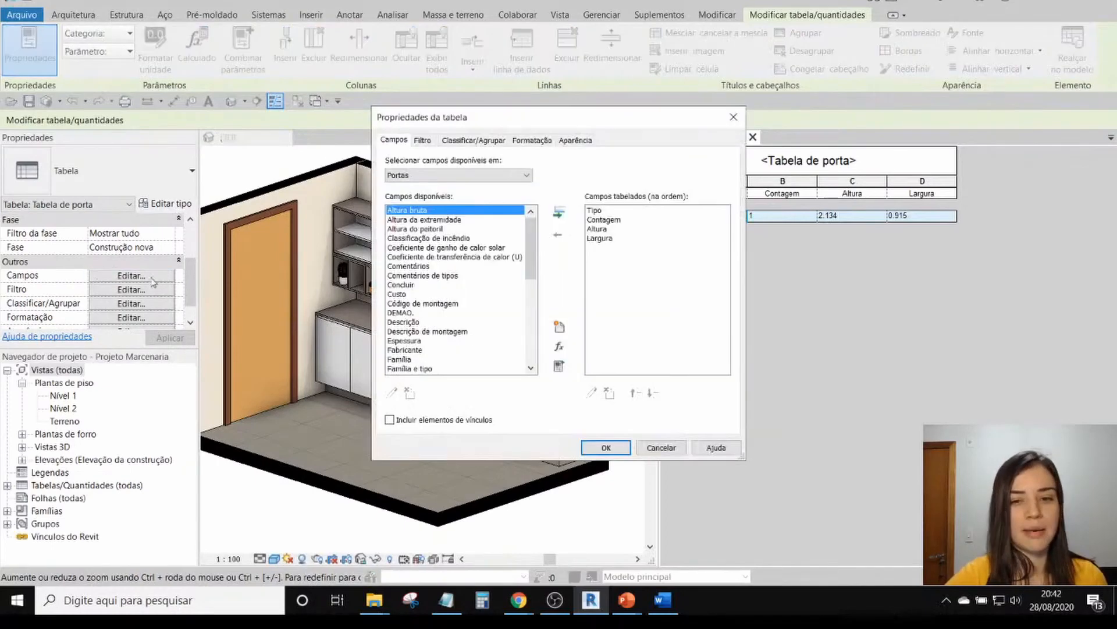
drag(532, 233, 509, 216)
click(486, 232)
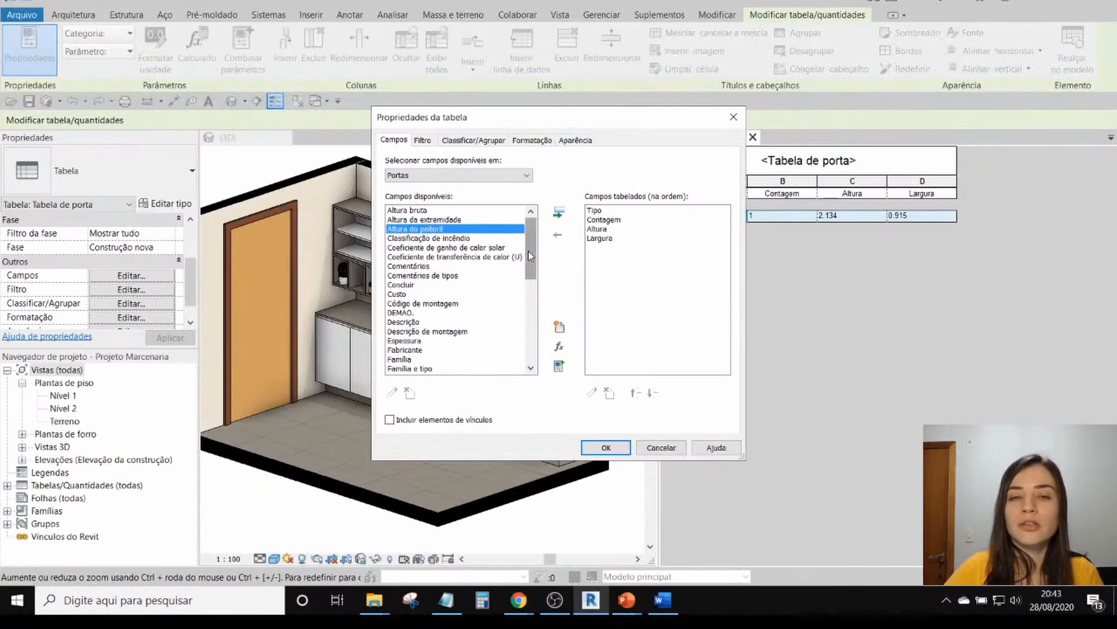
drag(528, 252, 533, 351)
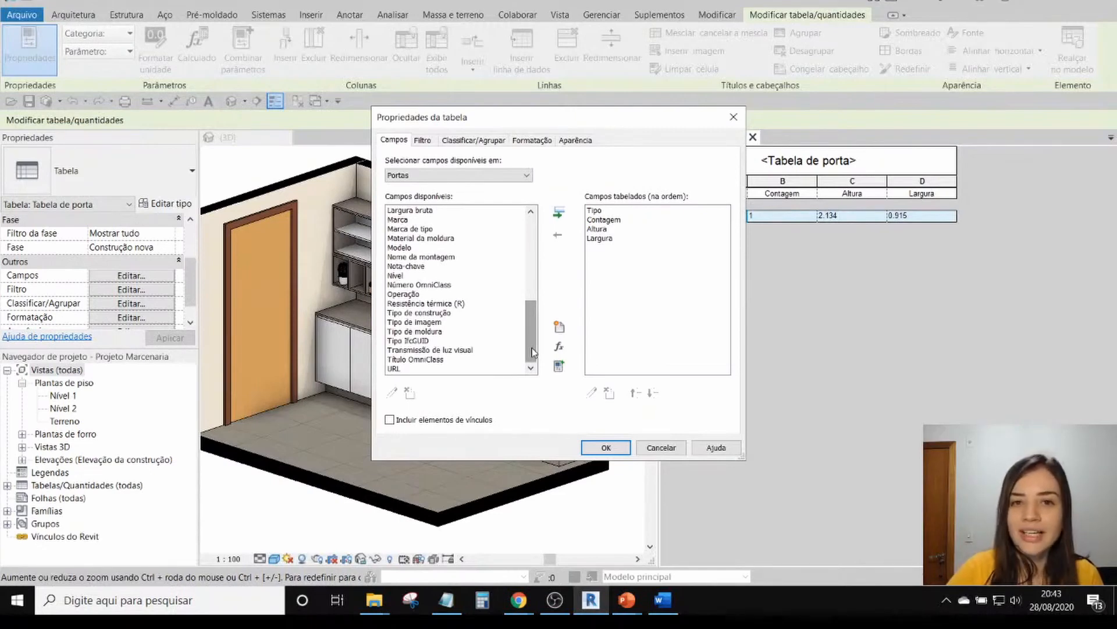
click(412, 314)
scroll(426, 340, up, 7)
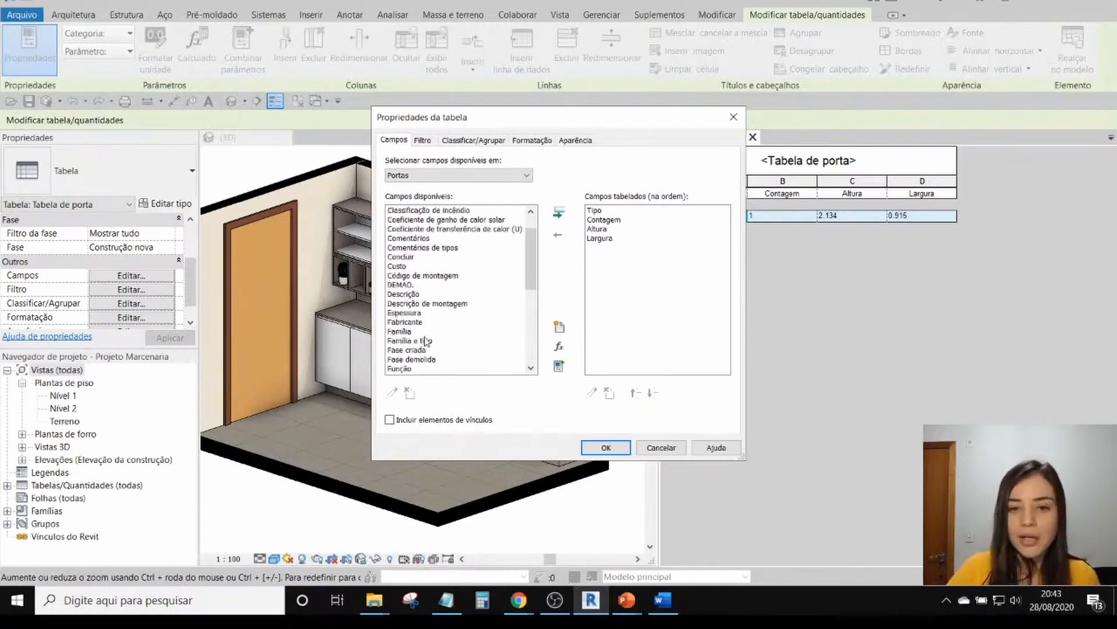
scroll(426, 341, up, 1)
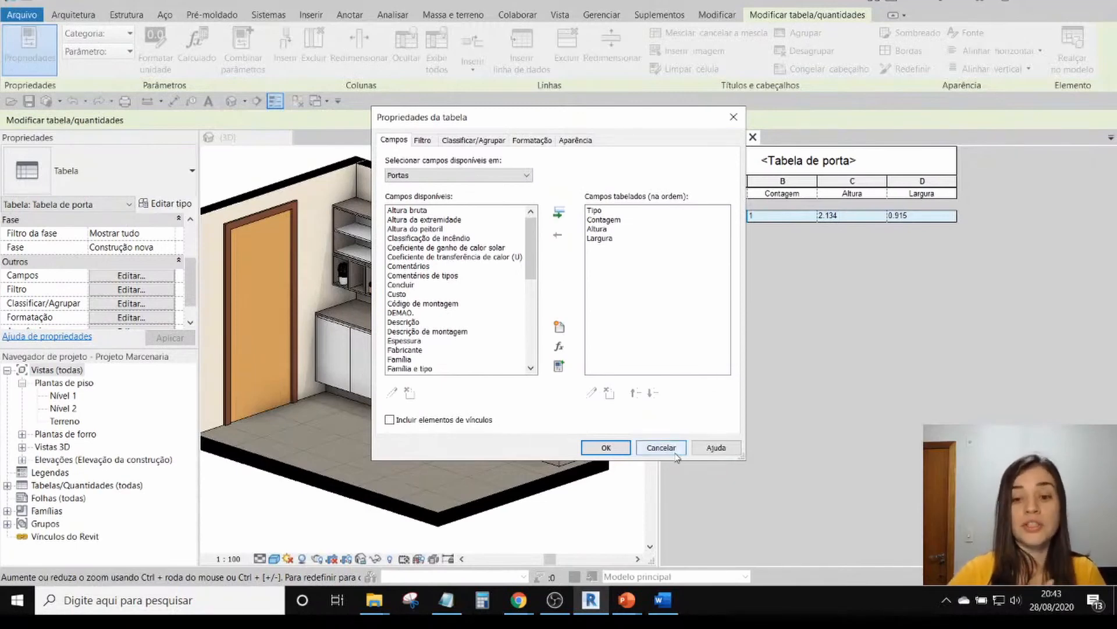
click(652, 448)
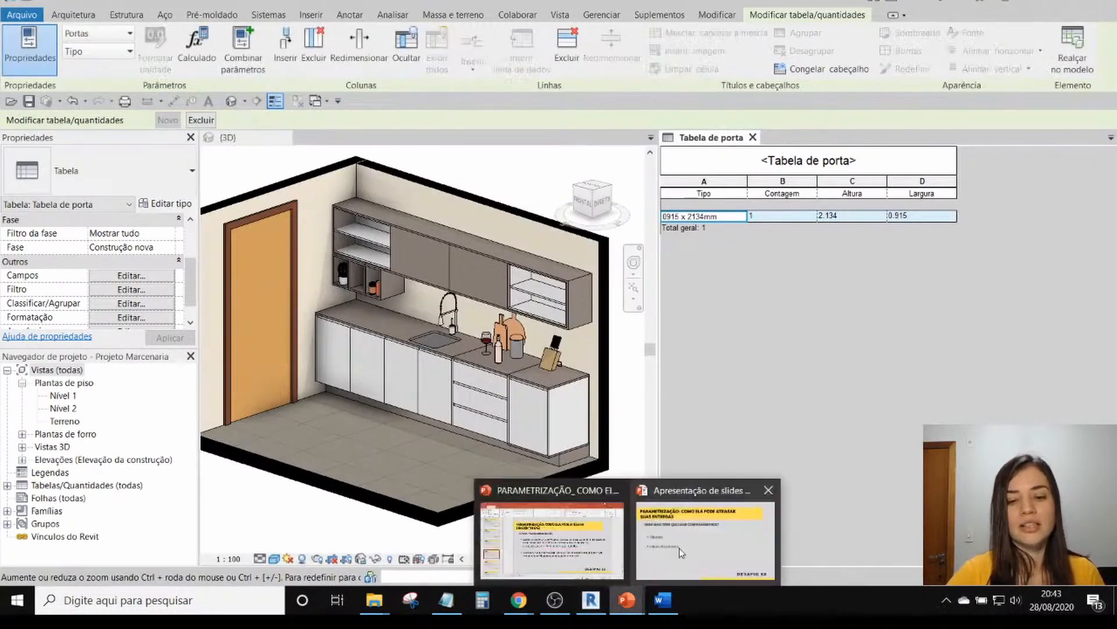
- Return to the 3D view, select the base cabinet and the door in turn, and clear the selection
click(583, 295)
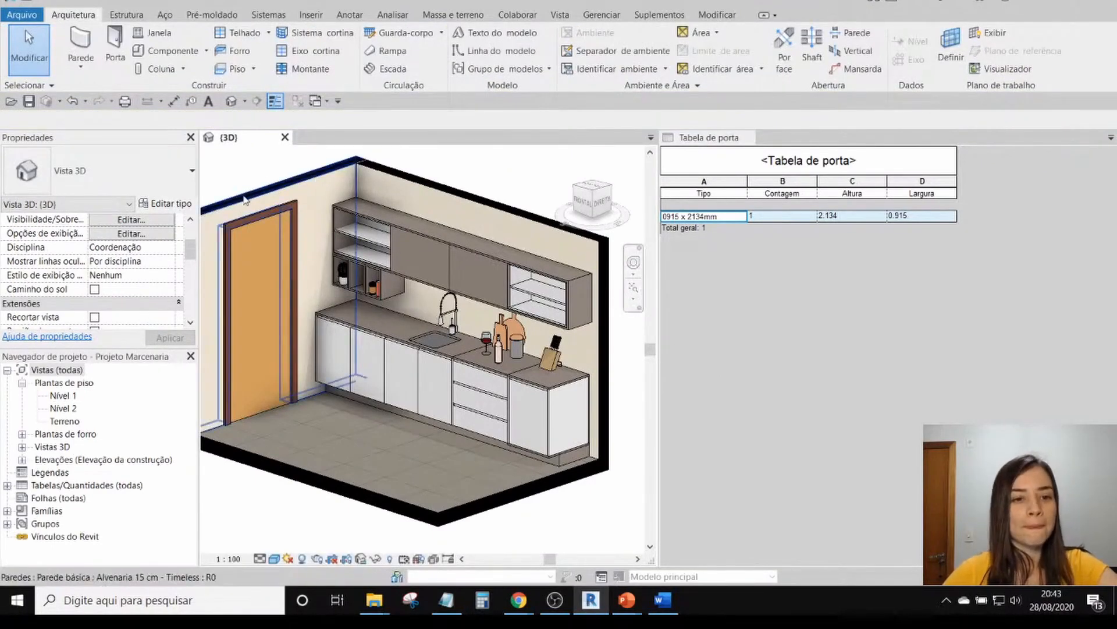
middle_drag(248, 193, 319, 221)
scroll(180, 260, up, 2)
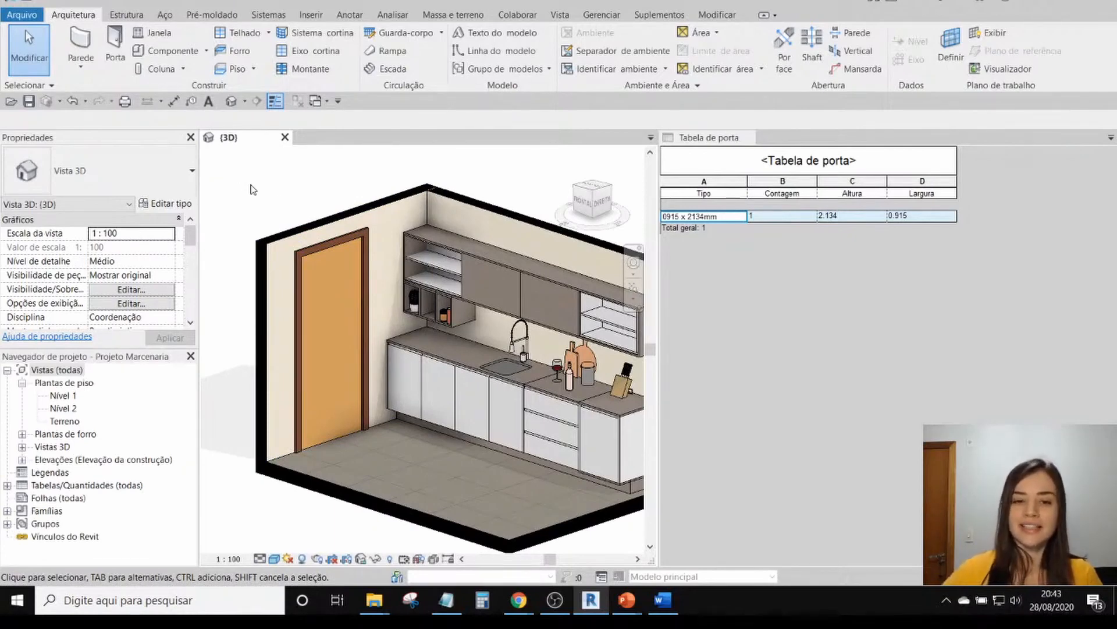
click(404, 351)
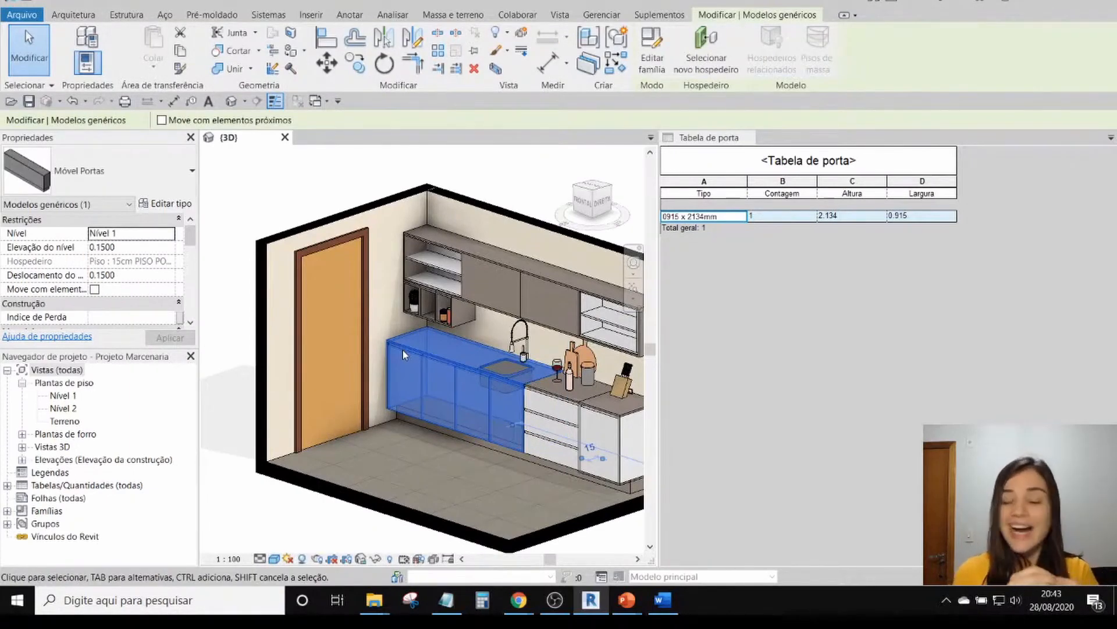
click(368, 359)
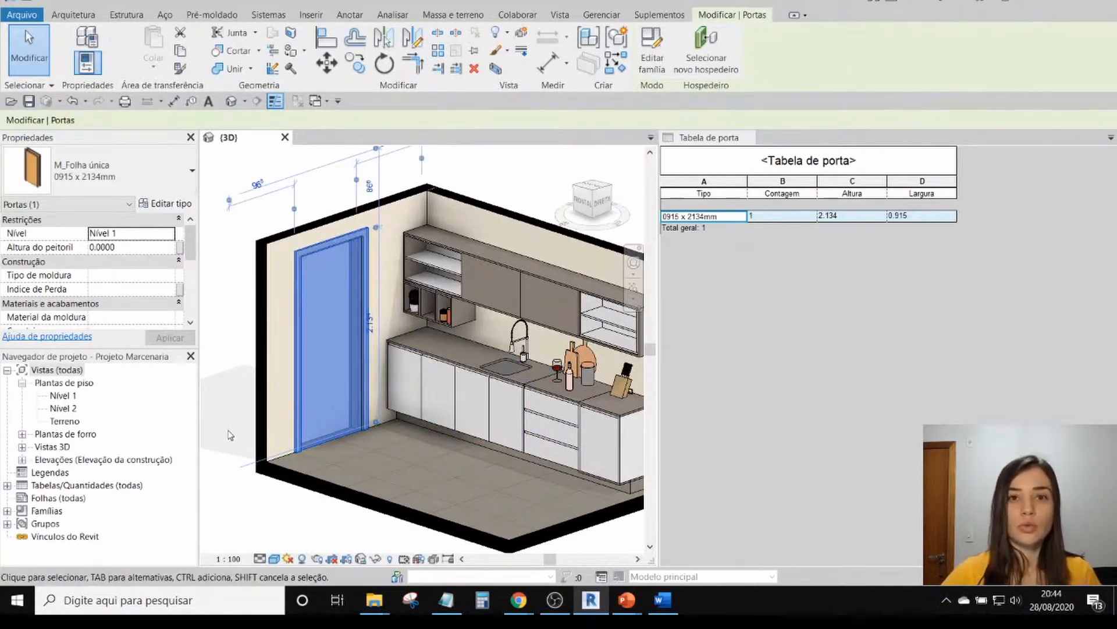
click(258, 212)
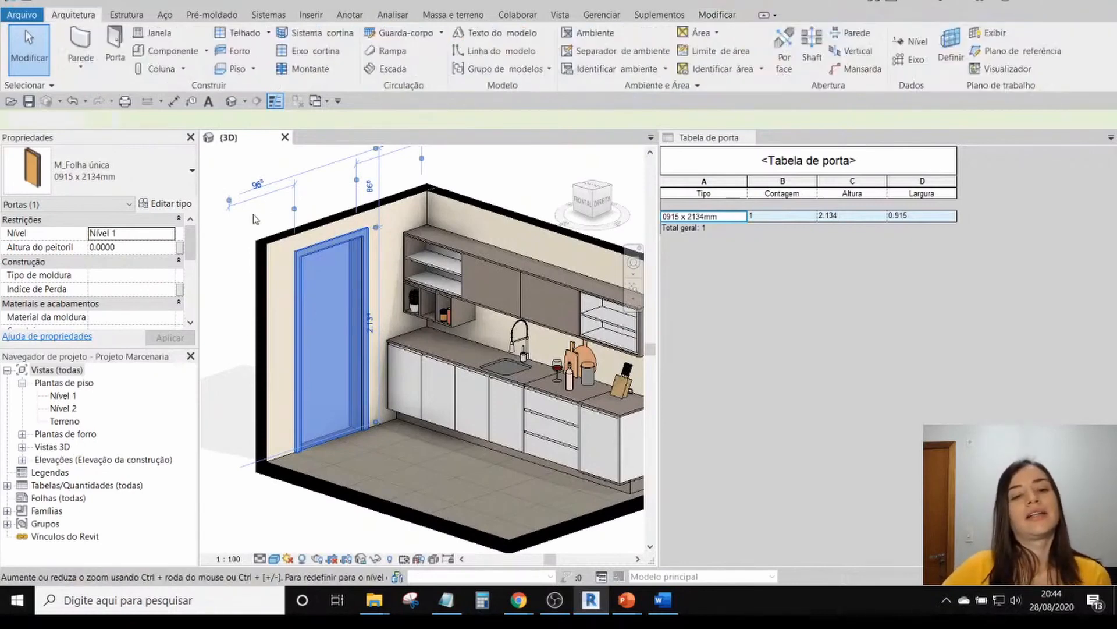
- Compare the door's instance properties with its type properties, close the type dialog without changes, and deselect the door
click(313, 262)
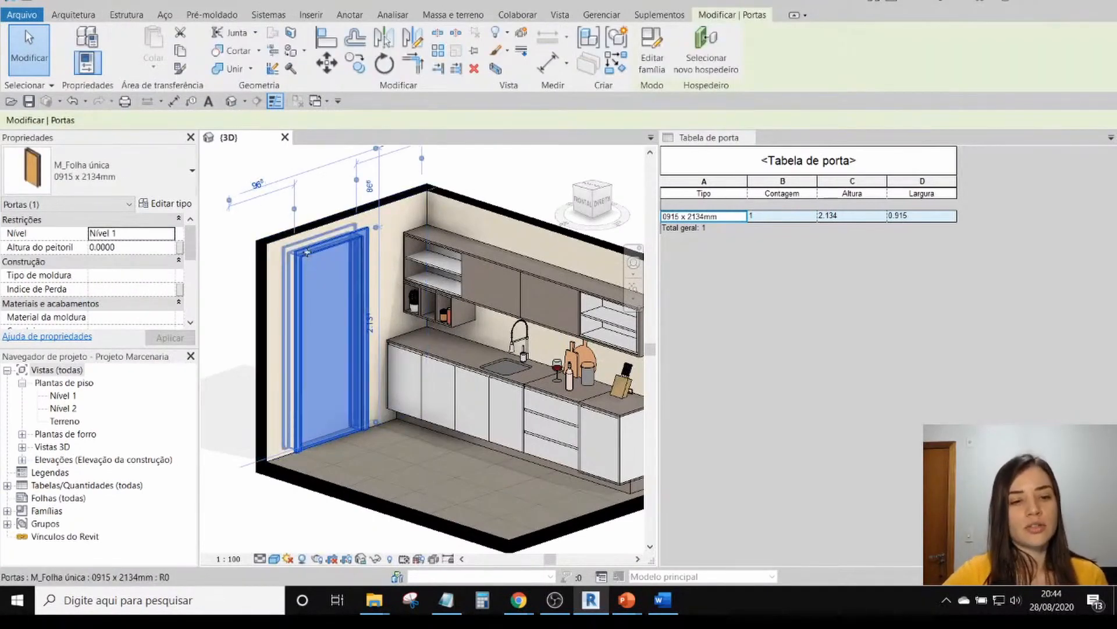
scroll(80, 247, down, 5)
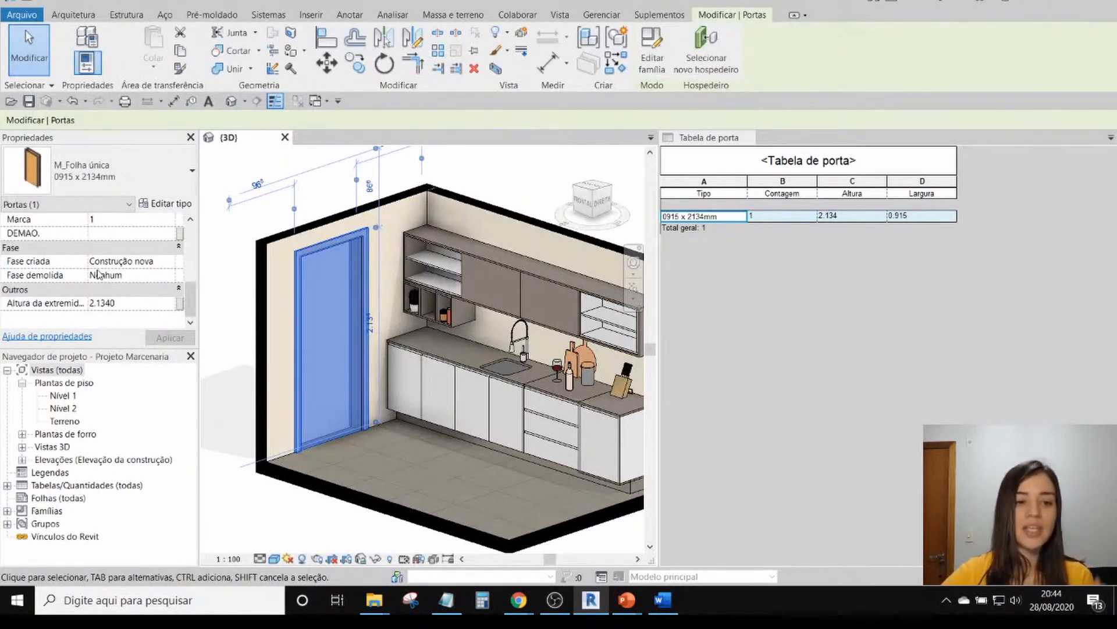
scroll(98, 275, up, 5)
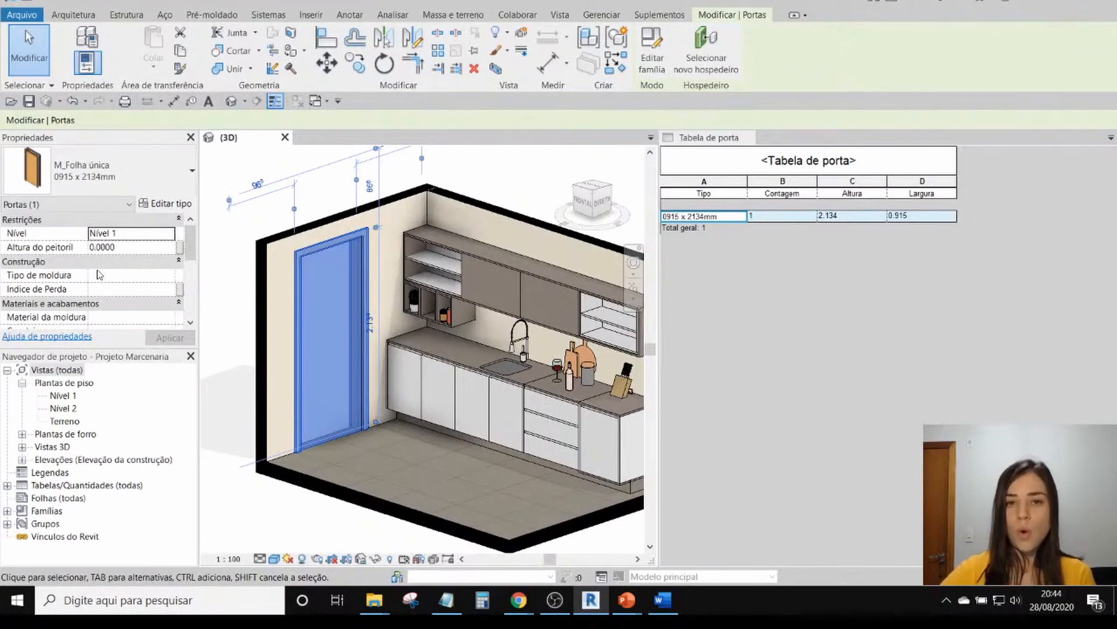
click(183, 204)
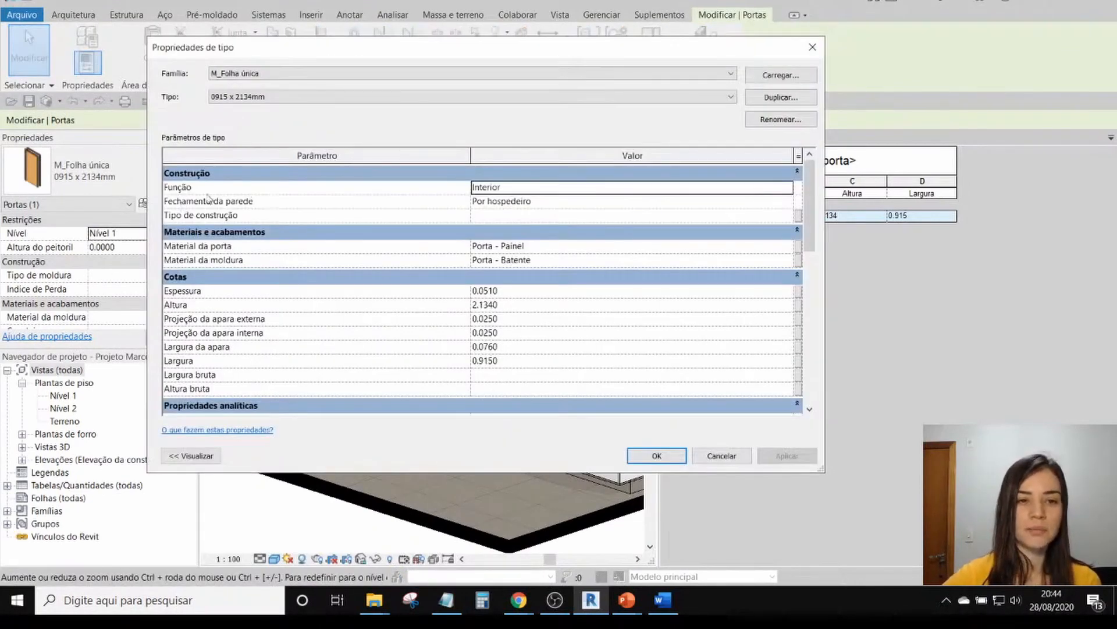
scroll(487, 267, down, 10)
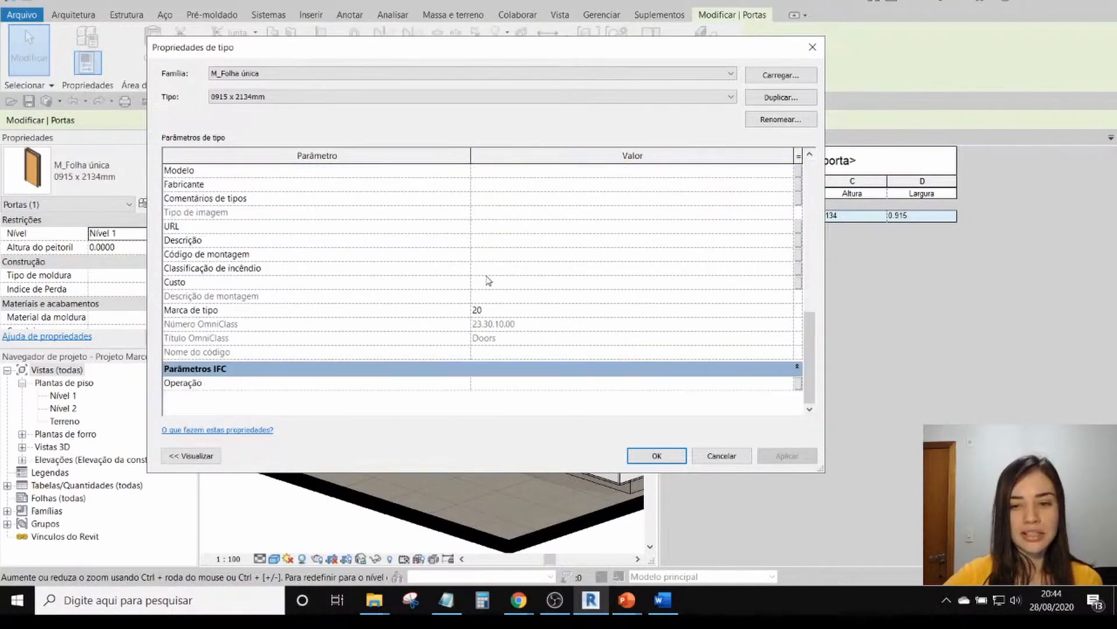
drag(456, 53, 578, 82)
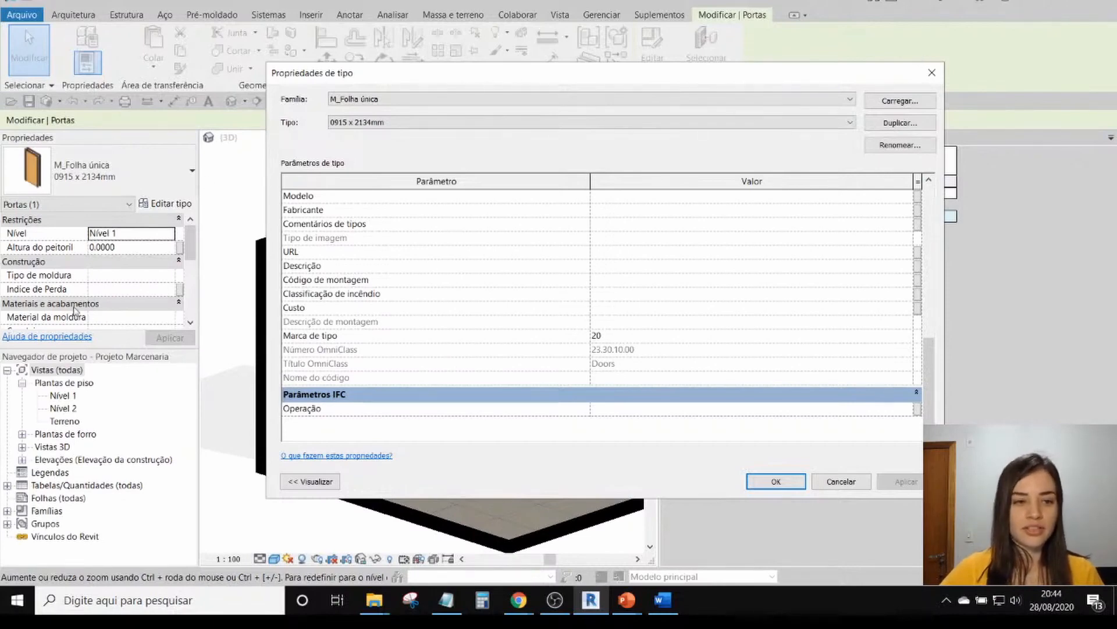
click(931, 72)
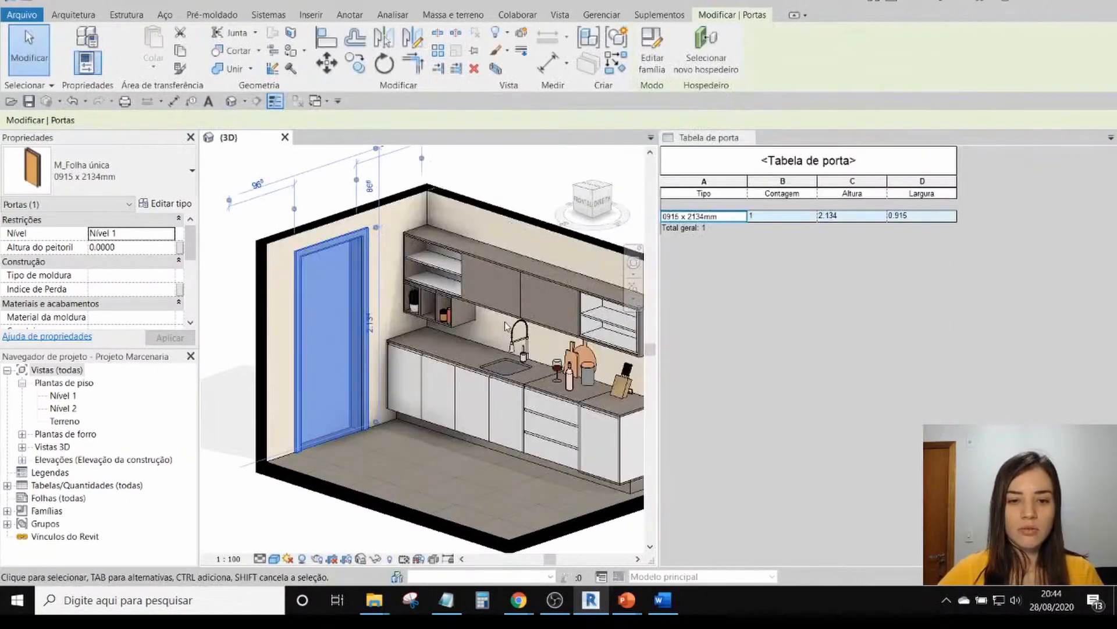
click(369, 460)
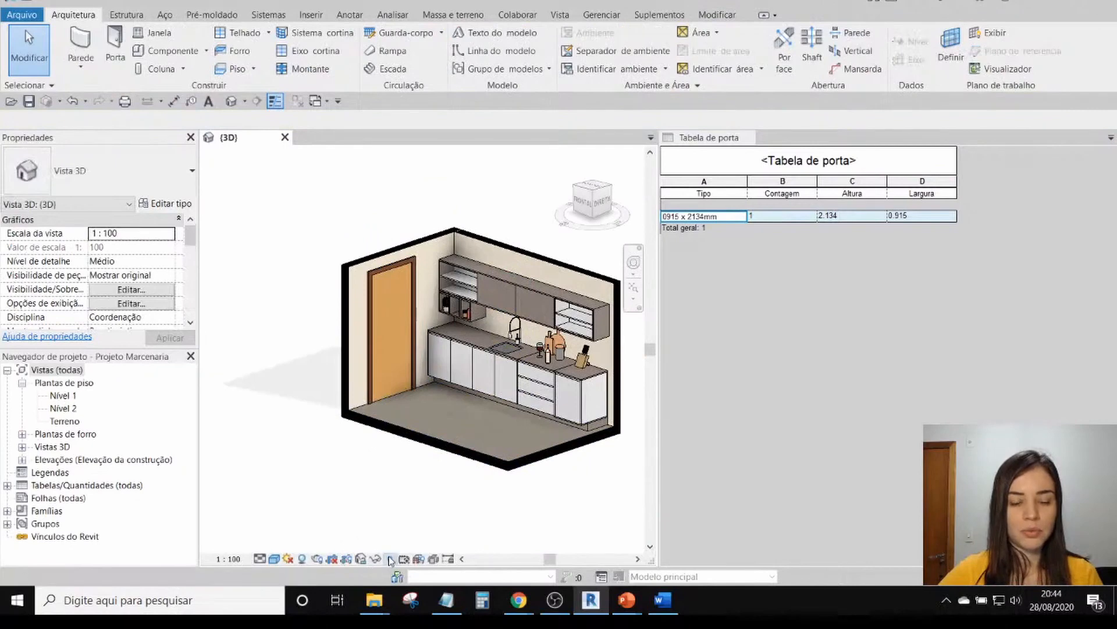
- Reveal hidden elements, extend the section box past the front edge of the floor, and leave the reveal mode
key(r)
key(h)
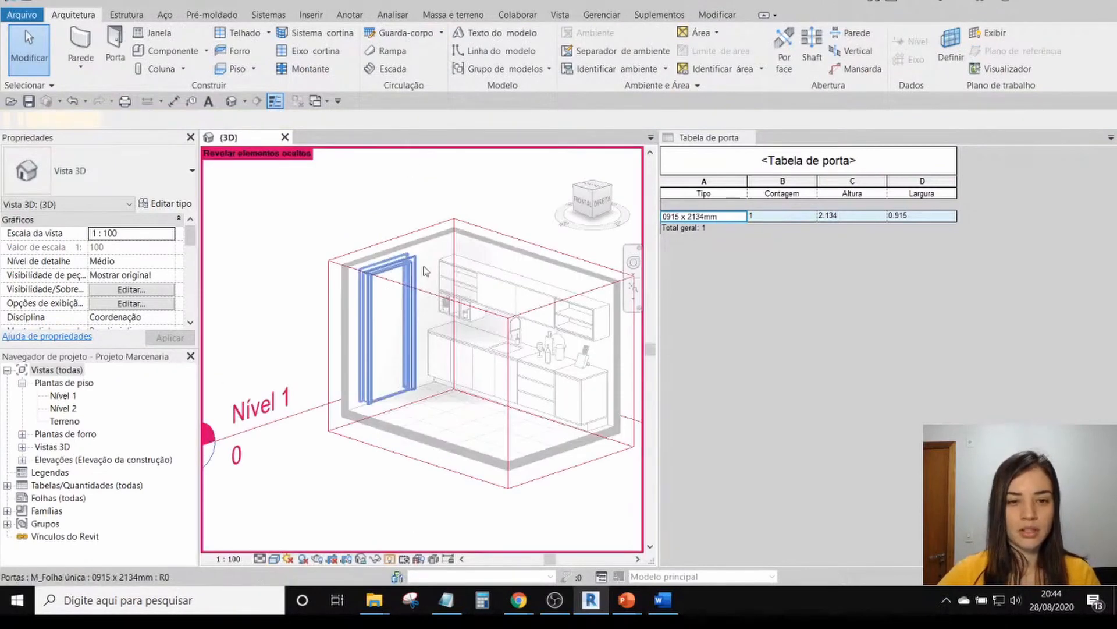
click(435, 295)
drag(418, 375, 323, 432)
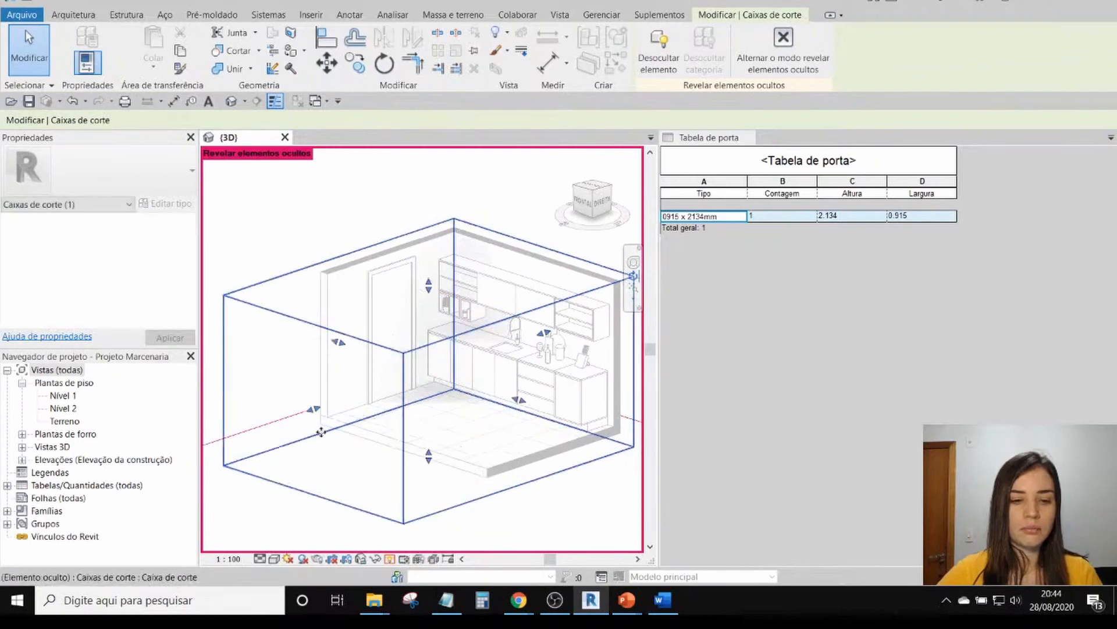
click(388, 558)
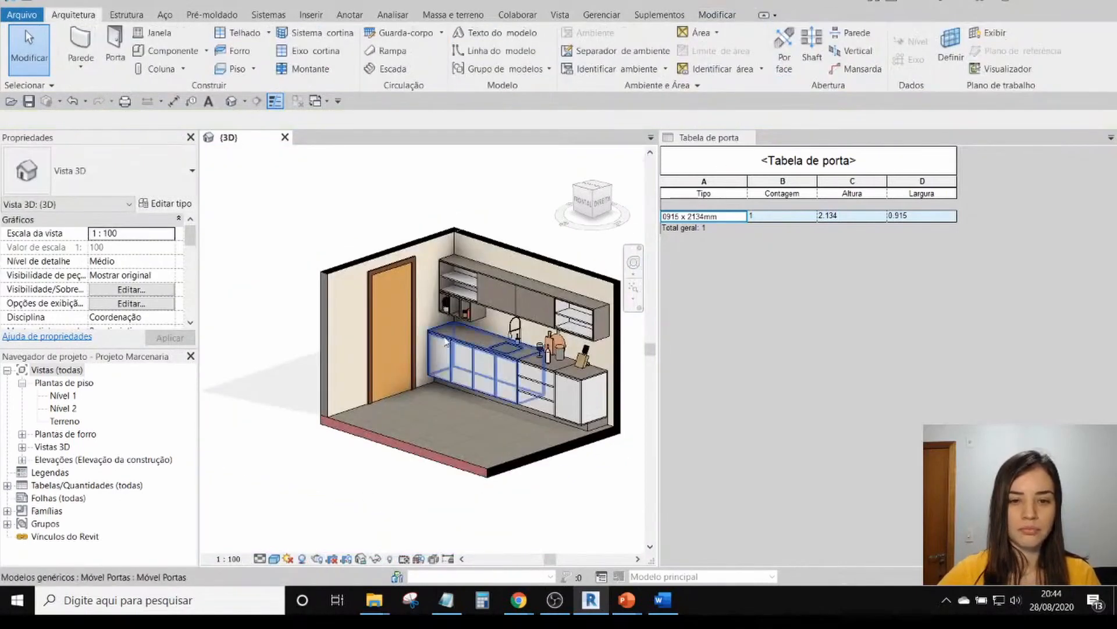
- Nudge the door along its wall toward the kitchen cabinets
scroll(368, 334, up, 3)
click(368, 334)
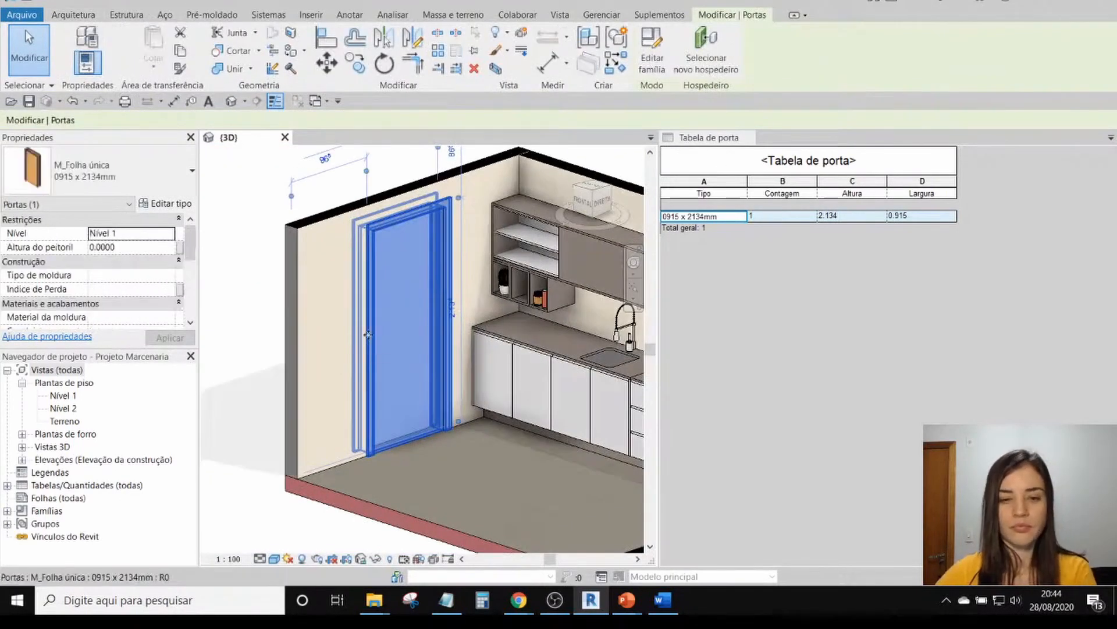
key(Right)
key(Right)
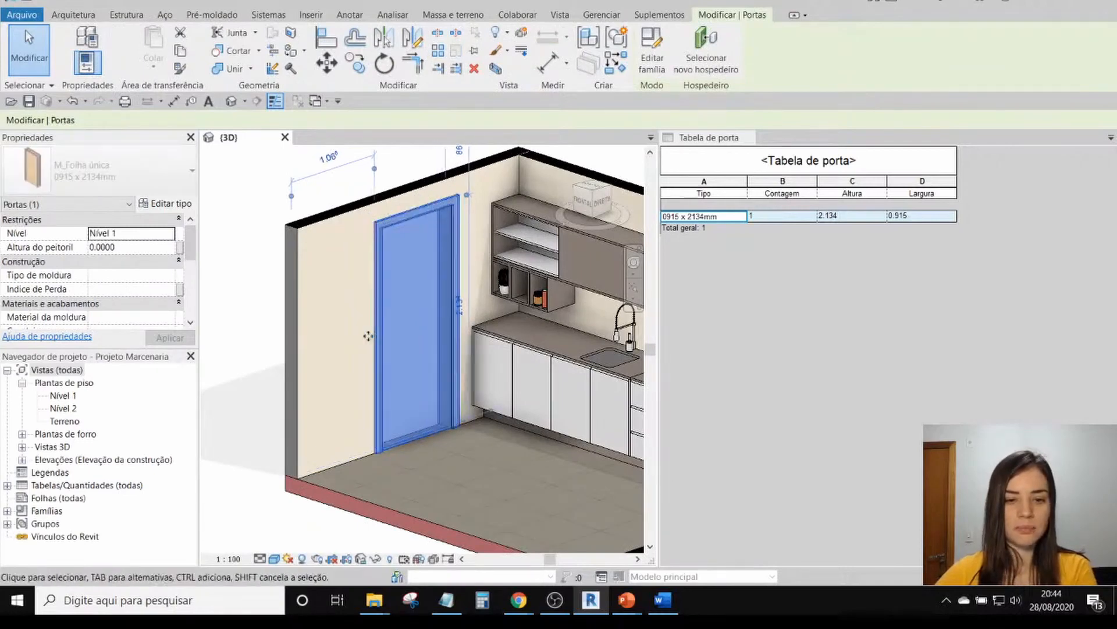
key(Right)
key(Right)
key(Right)
- Copy the door along the same wall, placing the copy between the original and the wall's open end, and deselect it
key(c)
key(o)
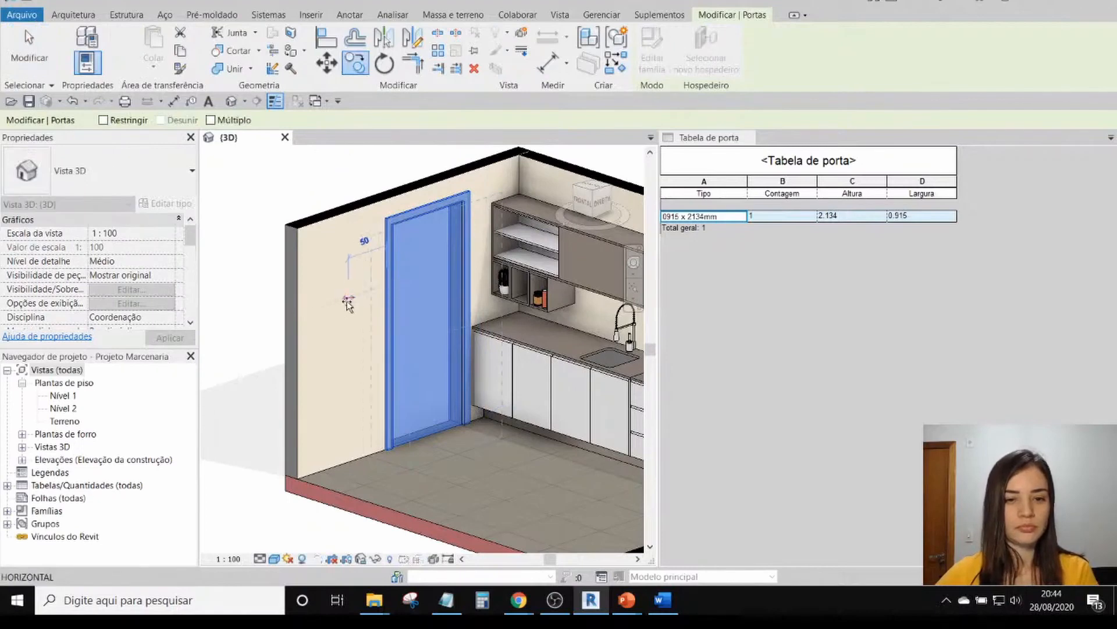
click(305, 315)
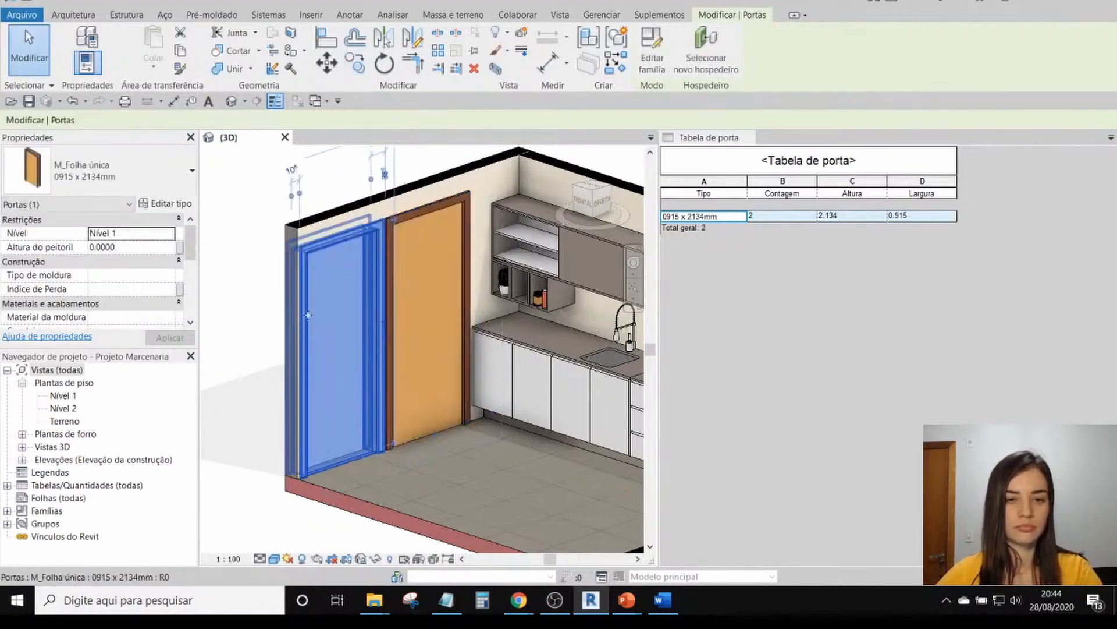
key(Escape)
scroll(431, 177, down, 1)
scroll(395, 248, up, 1)
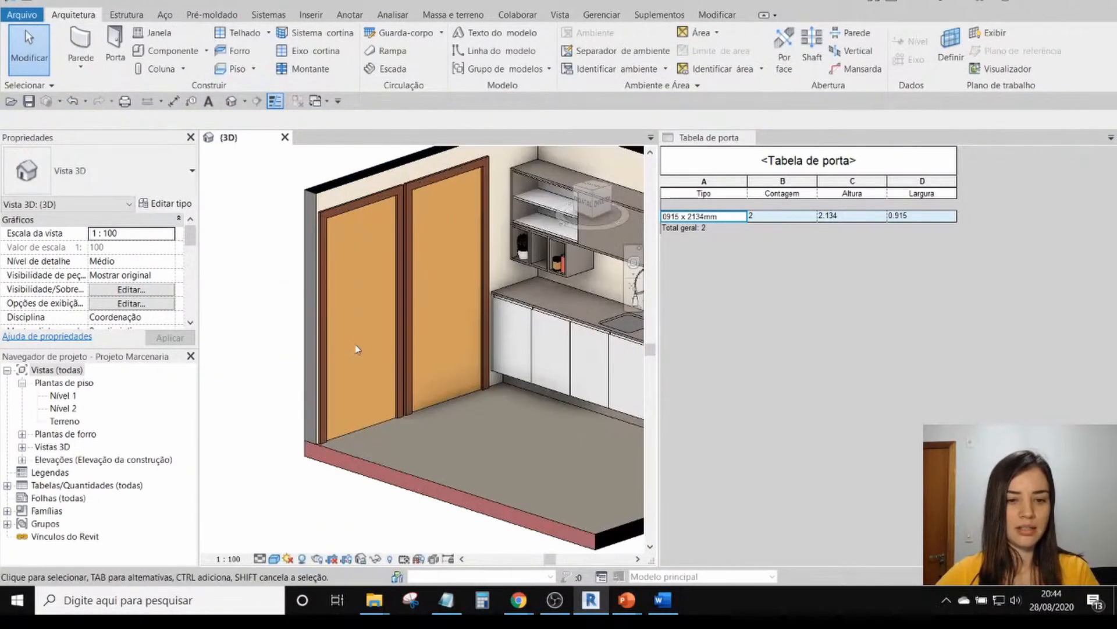
click(311, 381)
key(Escape)
scroll(323, 375, down, 2)
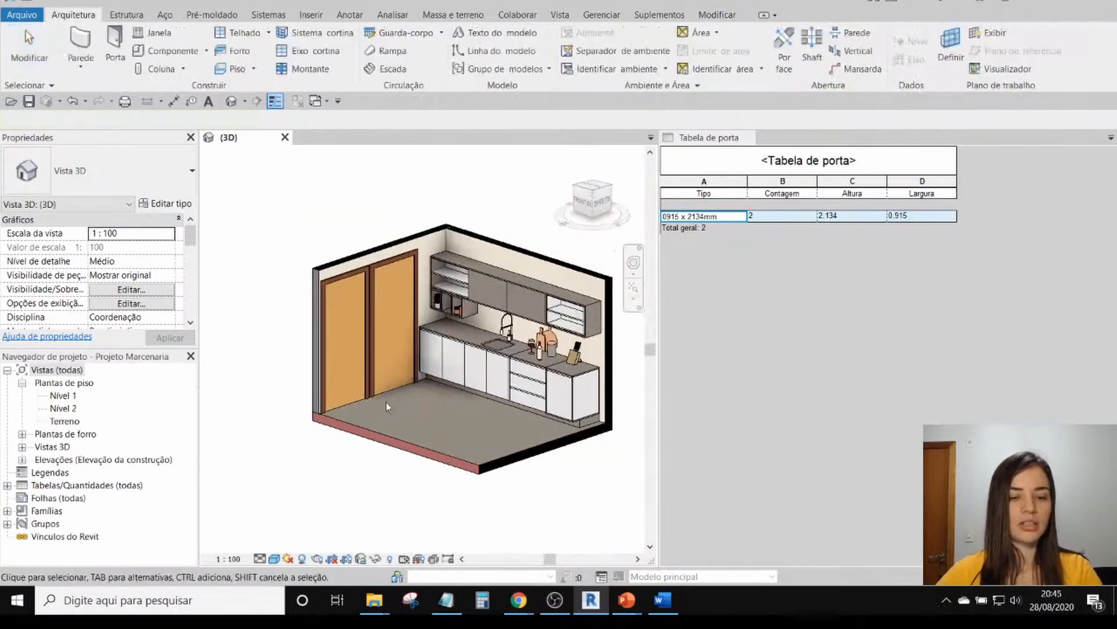
- Set the copied door's Altura do peitoril to 1 in its instance properties and clear the selection
scroll(359, 319, up, 2)
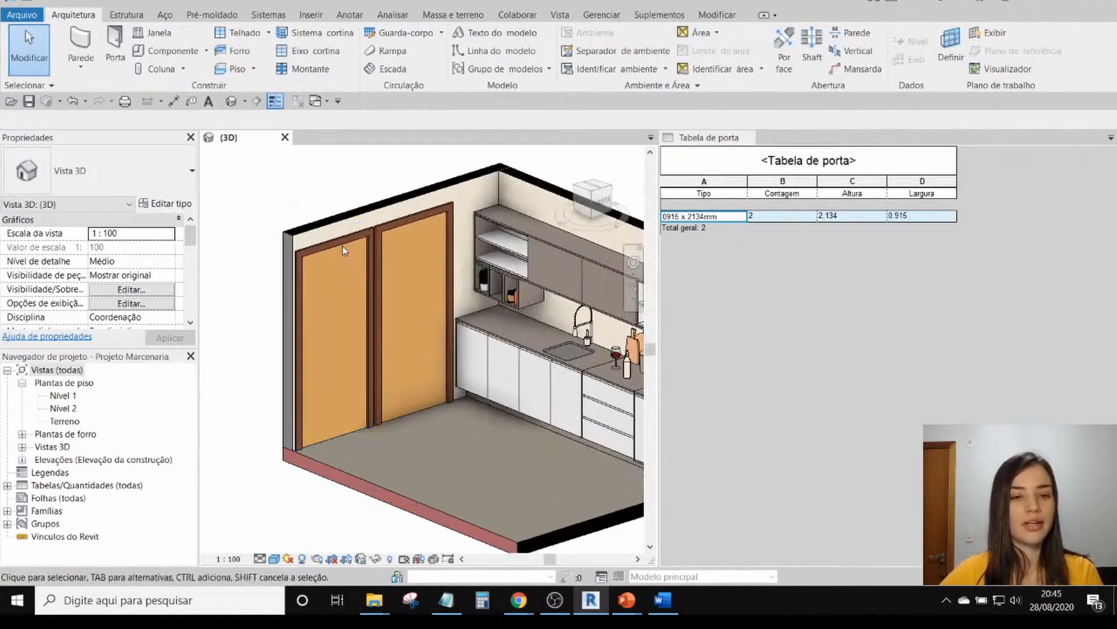
click(341, 246)
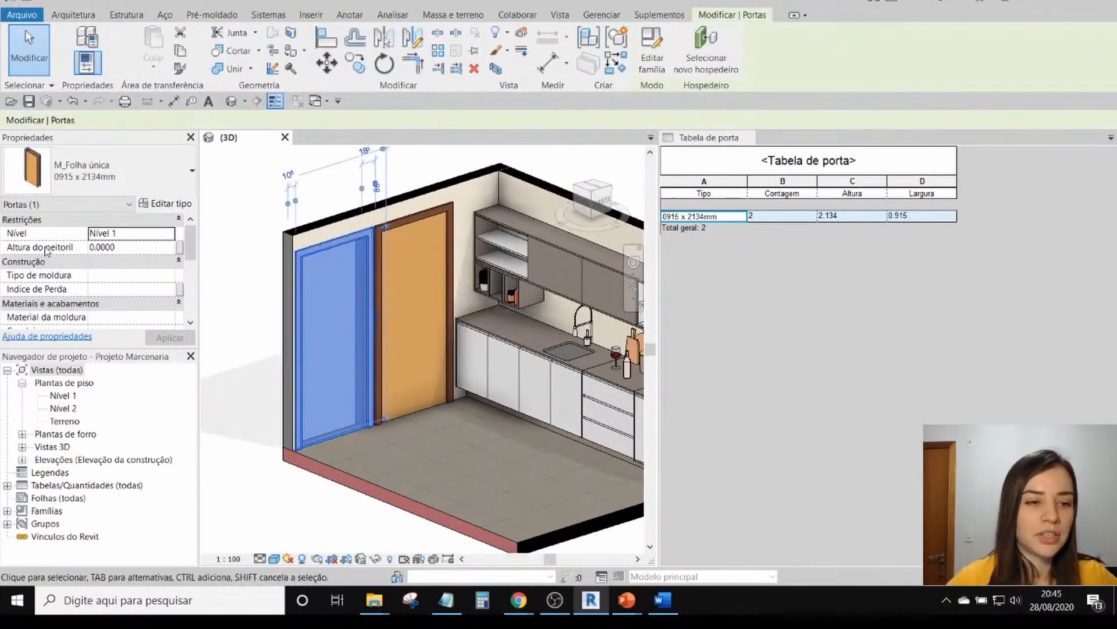
click(149, 247)
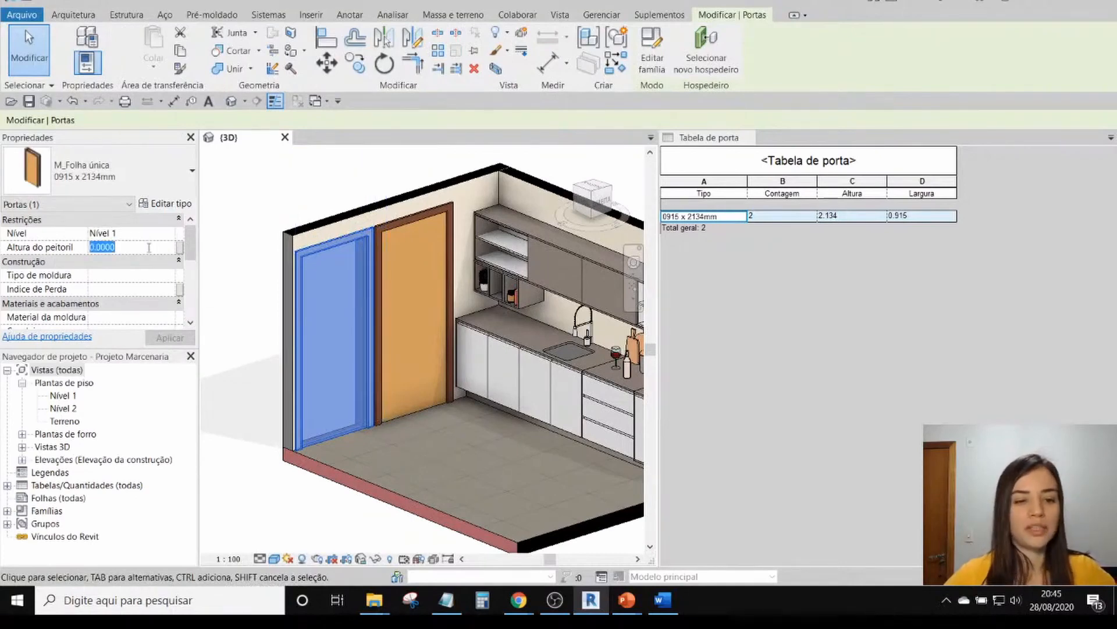
text(1)
key(Return)
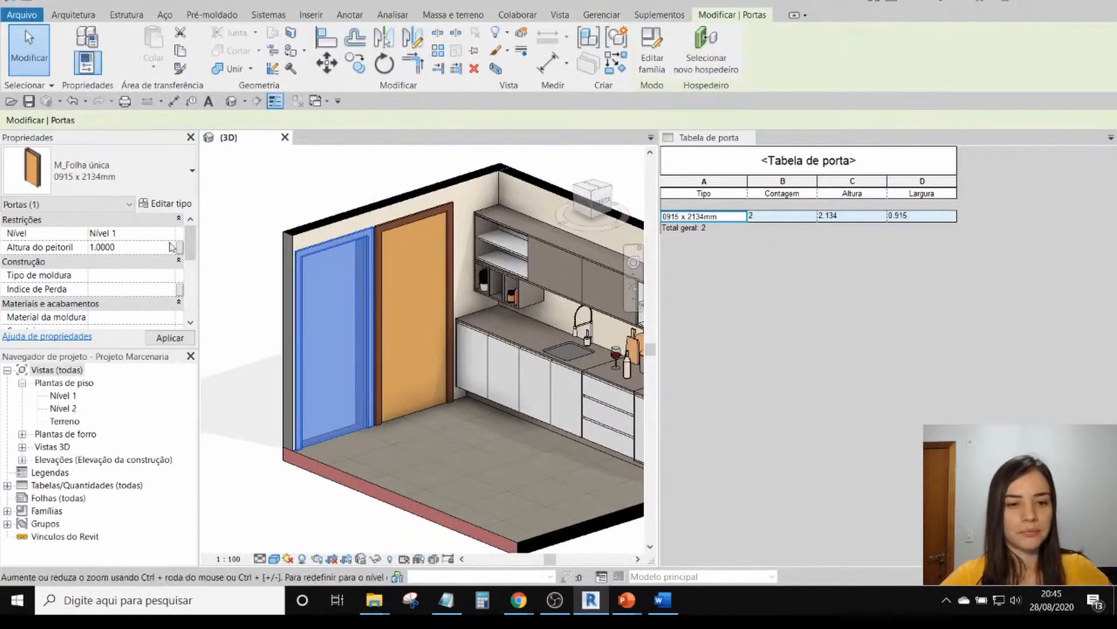
click(229, 277)
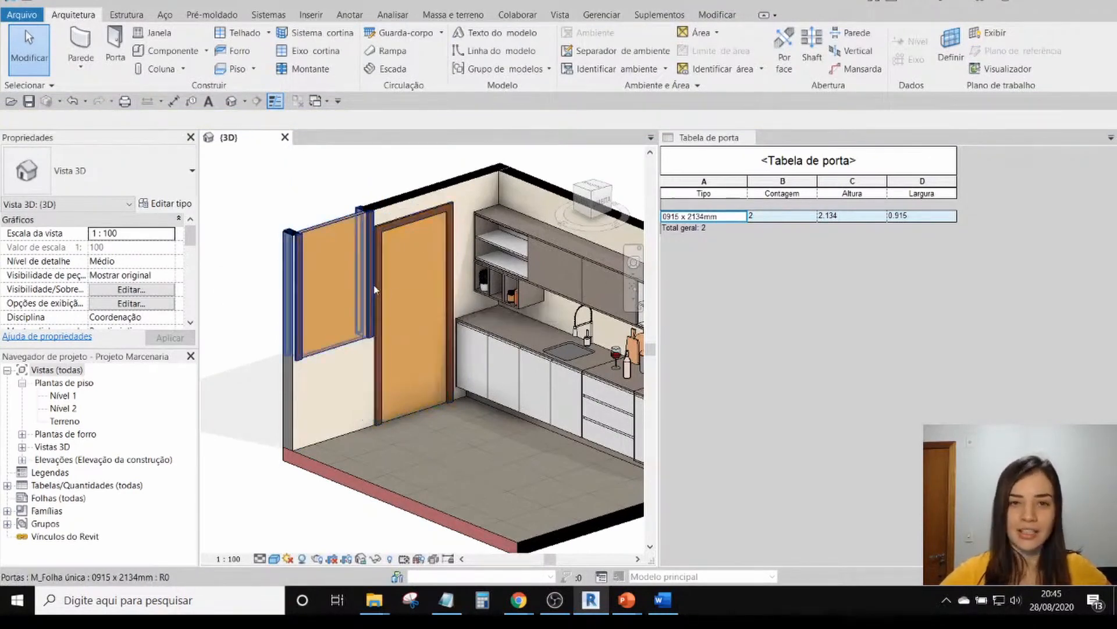
- Undo the copied door's Altura do peitoril change
click(72, 103)
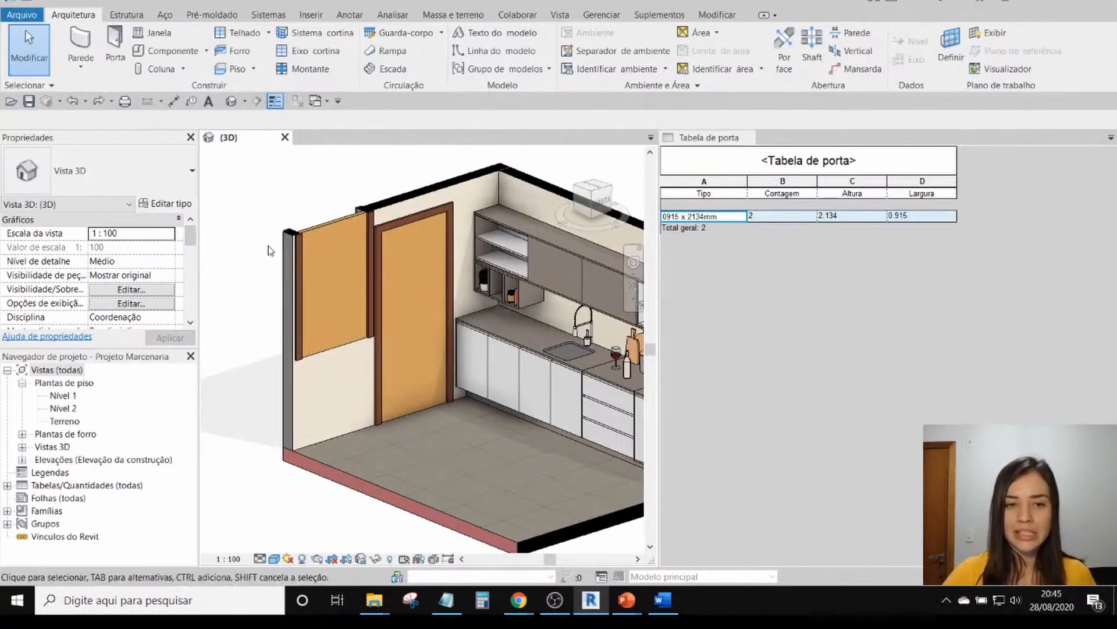
click(80, 103)
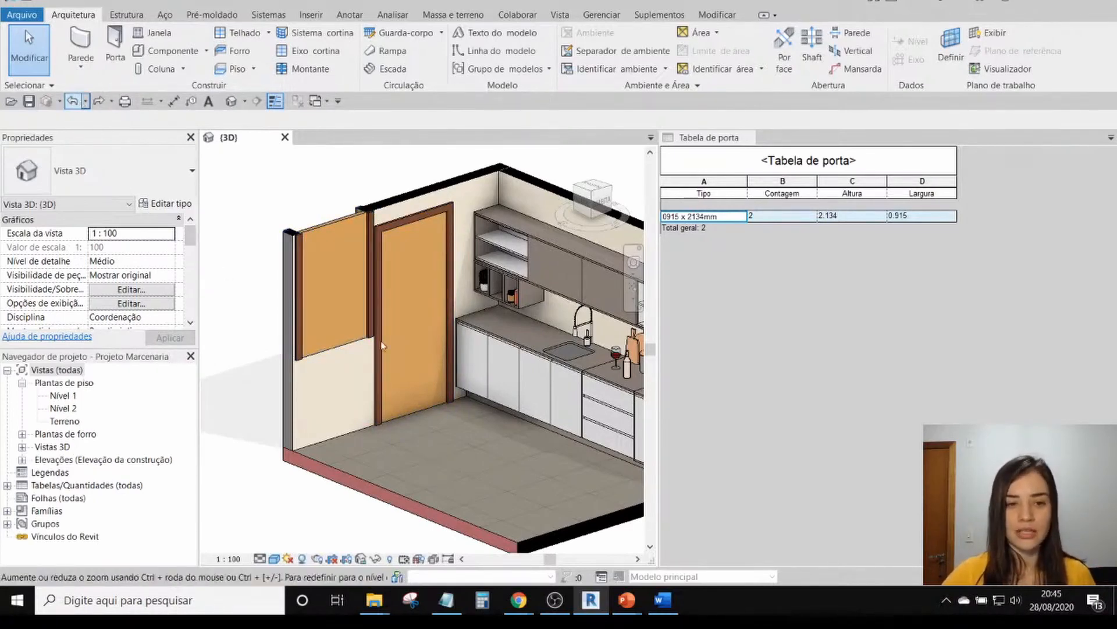
- Select both doors, set their shared Altura do peitoril instance parameter to 1, and undo the change
click(326, 241)
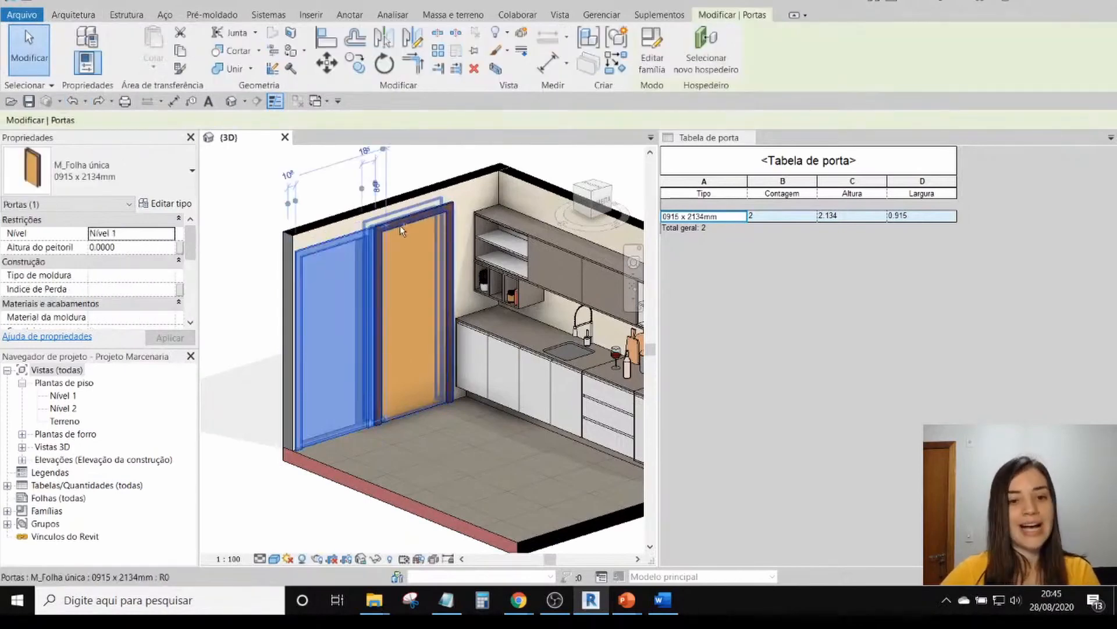
ctrl+click(400, 226)
click(142, 247)
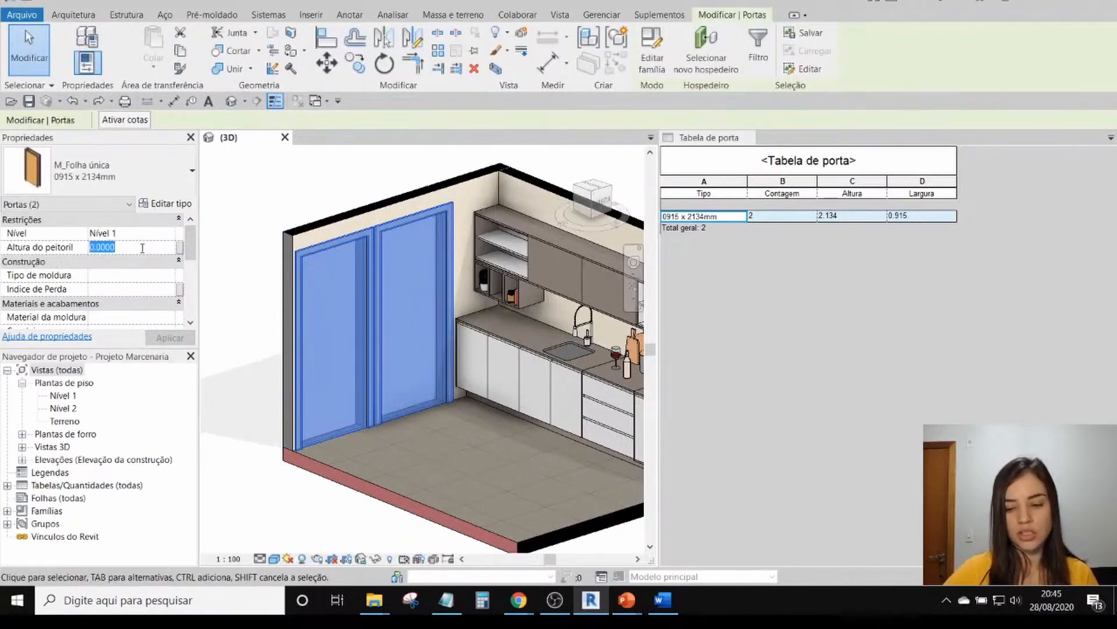
text(1)
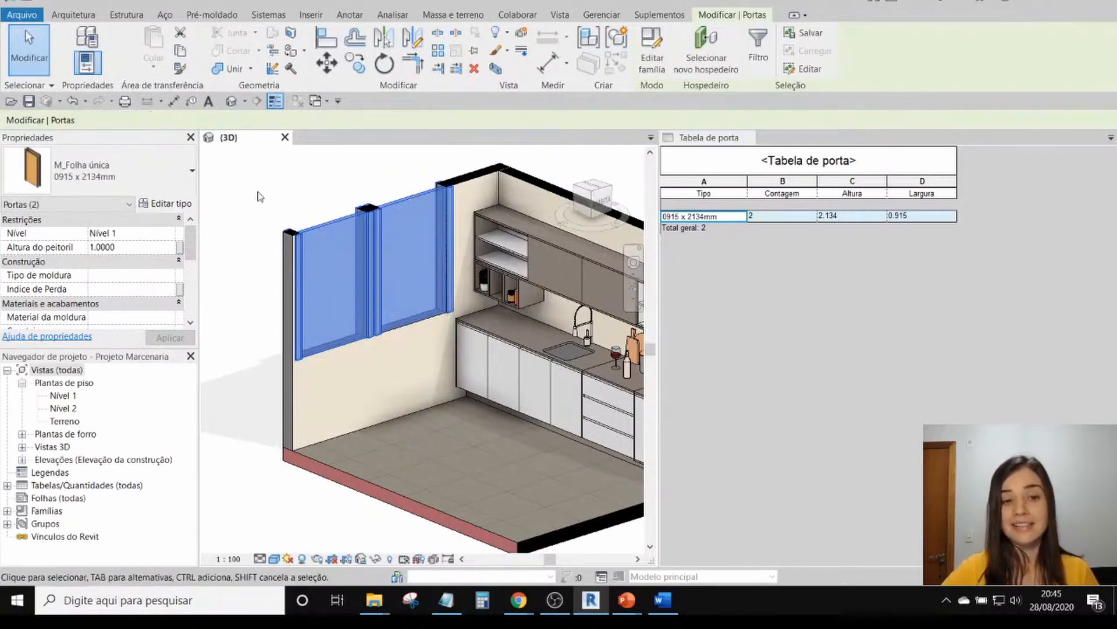
key(Escape)
click(72, 101)
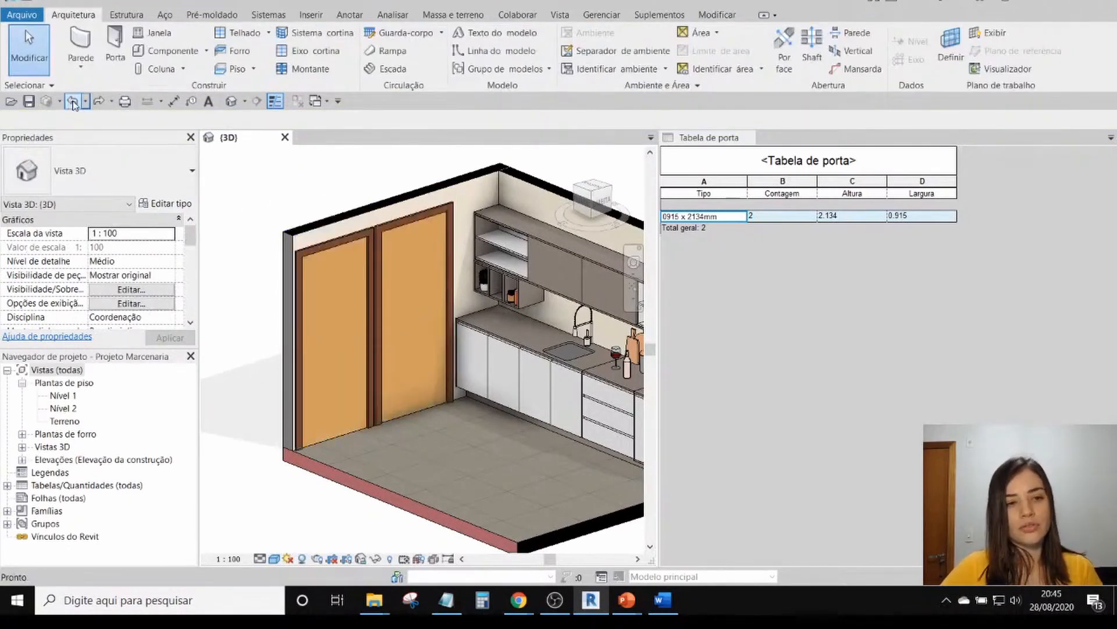
- Set the Altura type parameter of the 0915 x 2134mm door type to 1, apply it, and undo the change
click(395, 233)
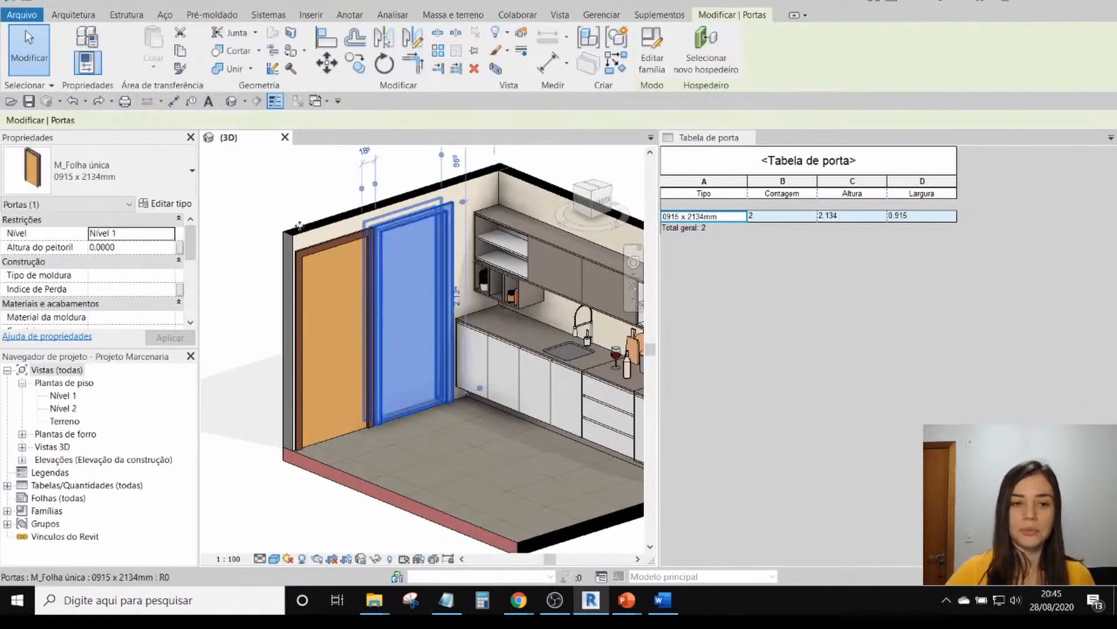
click(165, 203)
drag(266, 198, 540, 192)
click(785, 317)
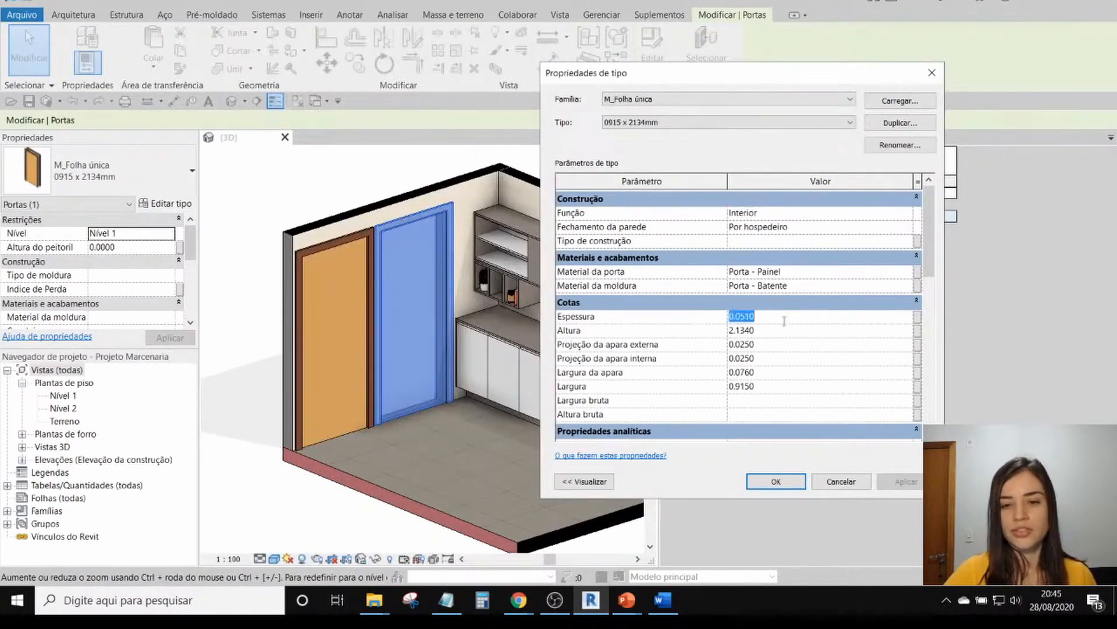
click(783, 330)
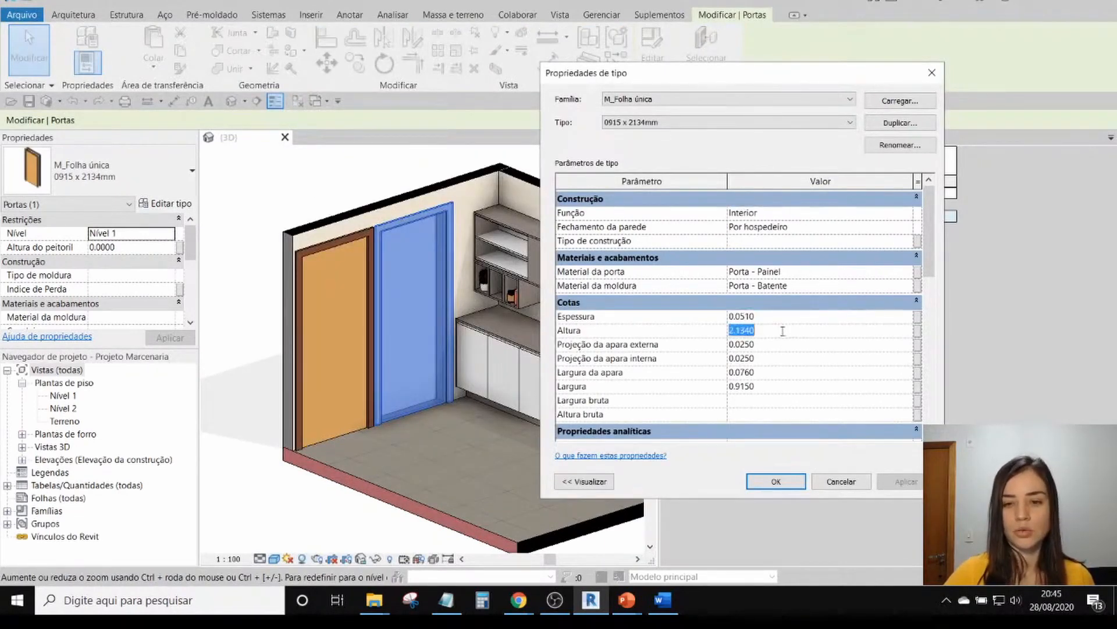
text(1)
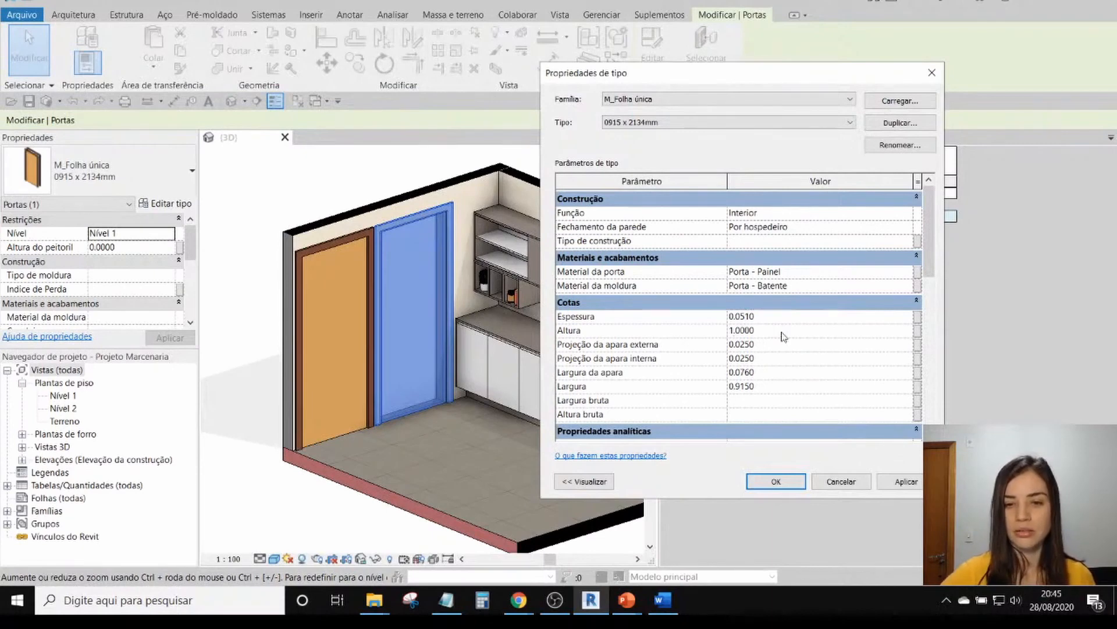
click(798, 481)
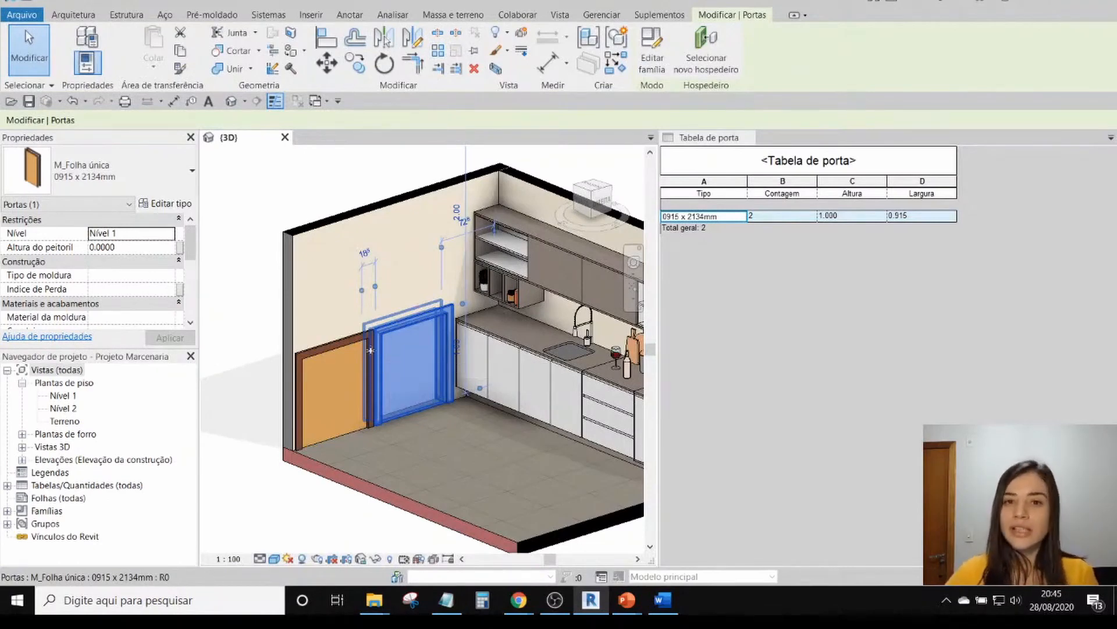
key(ctrl+z)
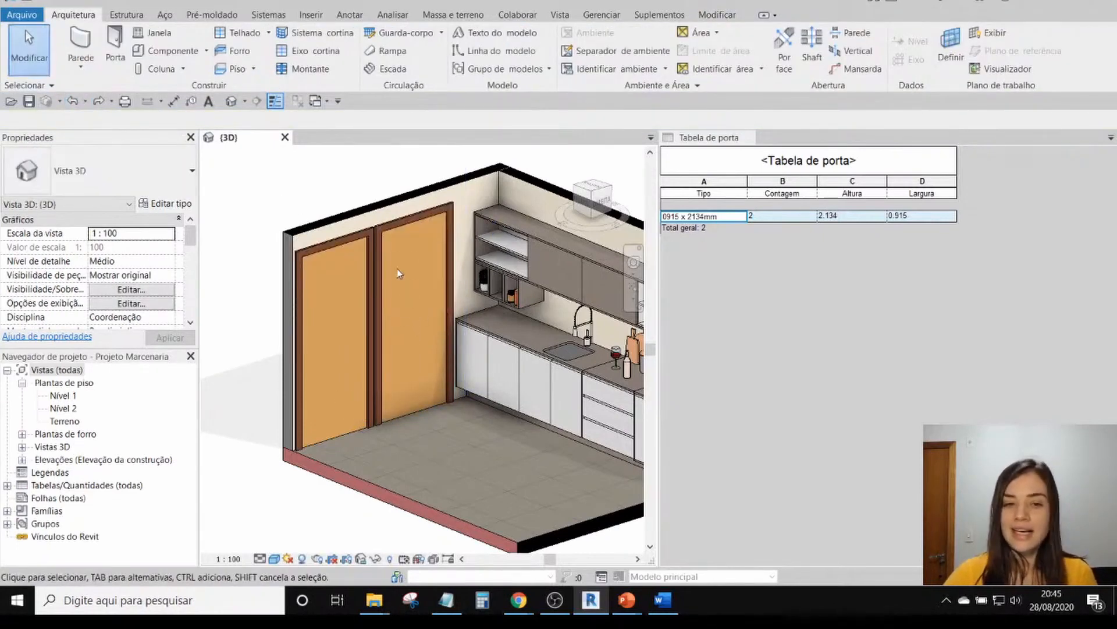
- Duplicate the type of the door nearest the kitchen cabinets under the name "altura 1m"
click(388, 246)
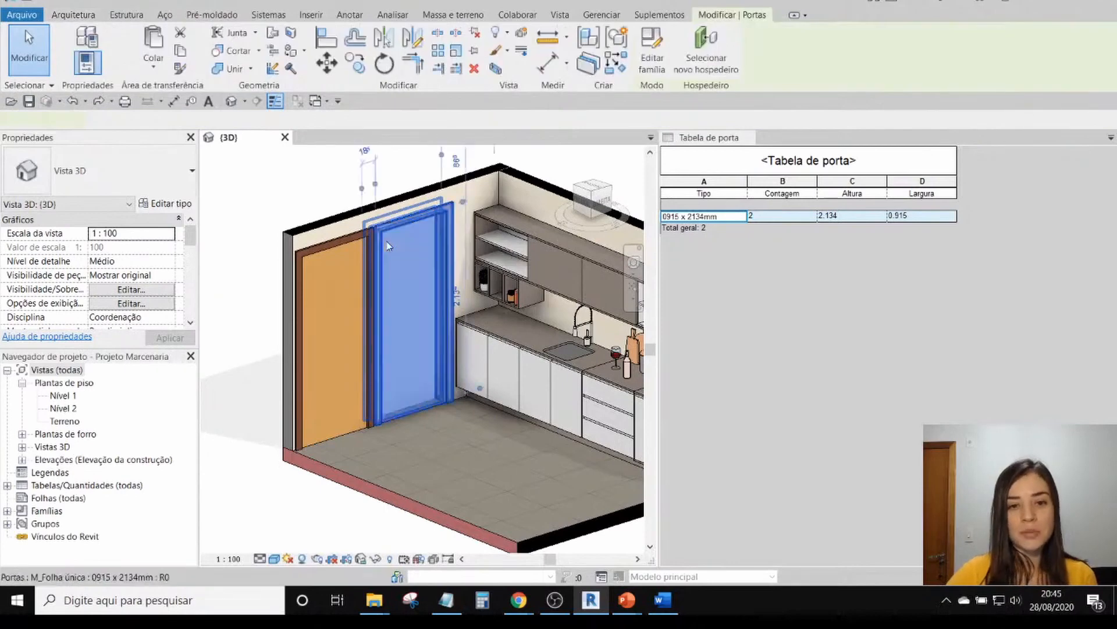
click(166, 203)
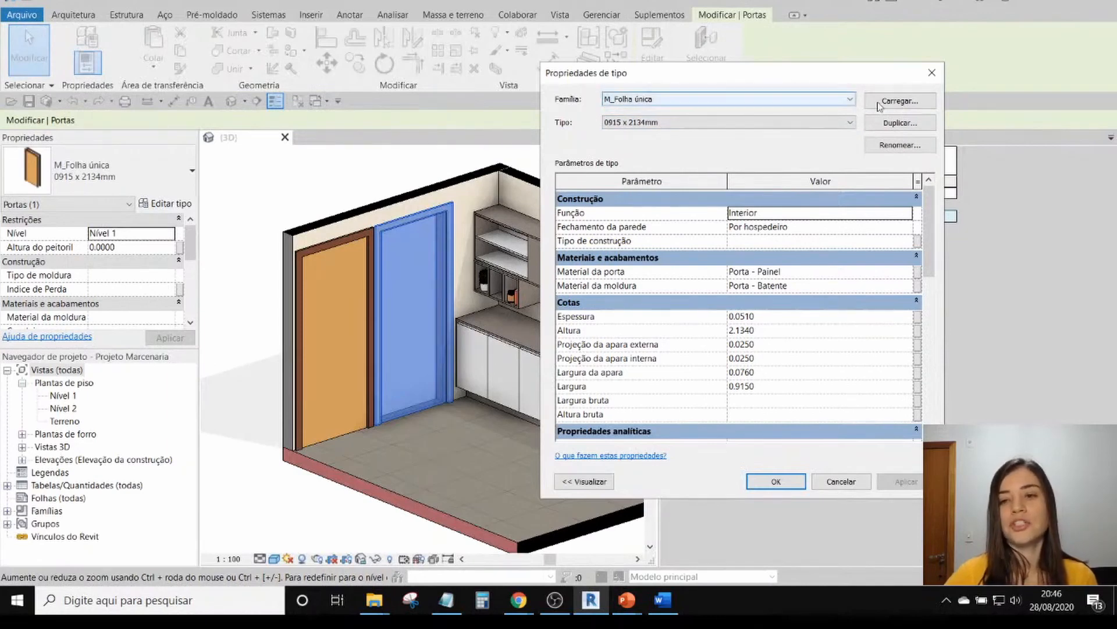
click(924, 126)
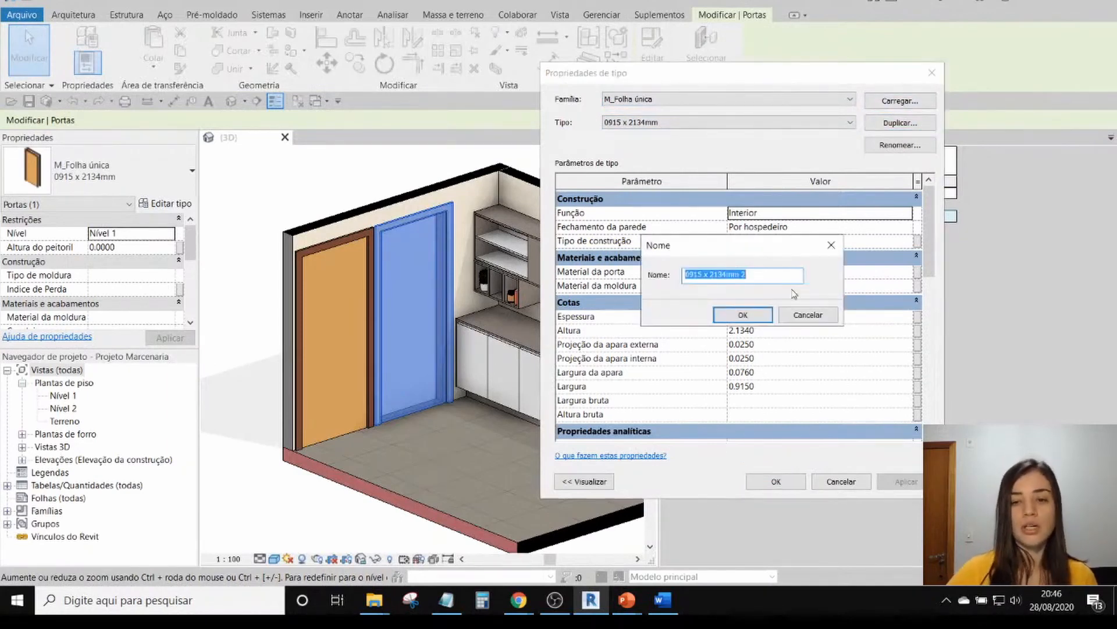
text(altur)
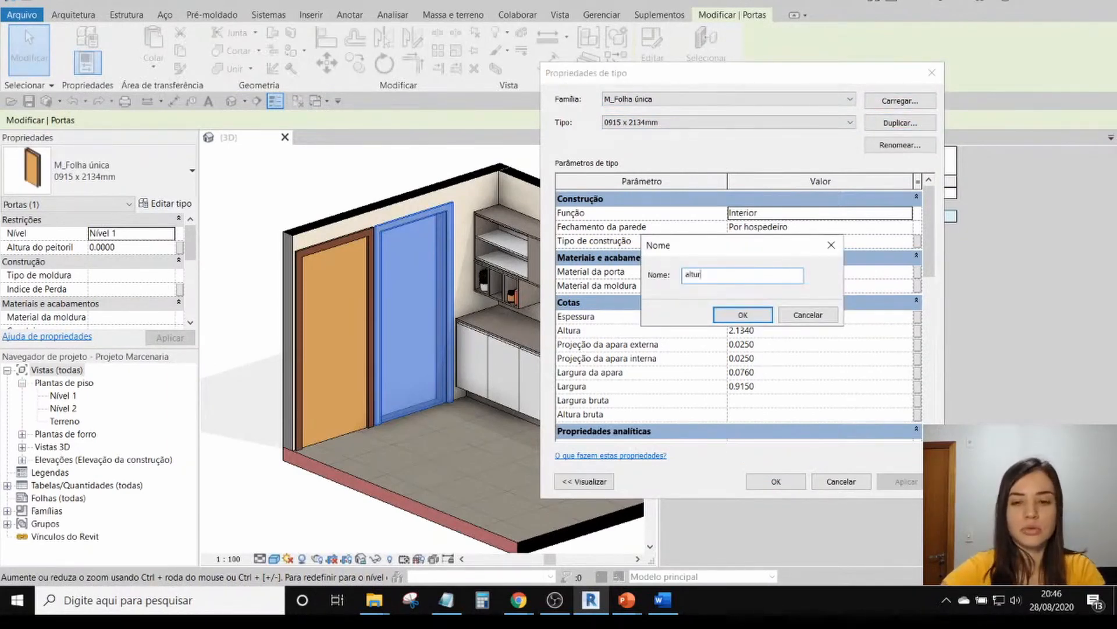
text(a 1m)
click(764, 316)
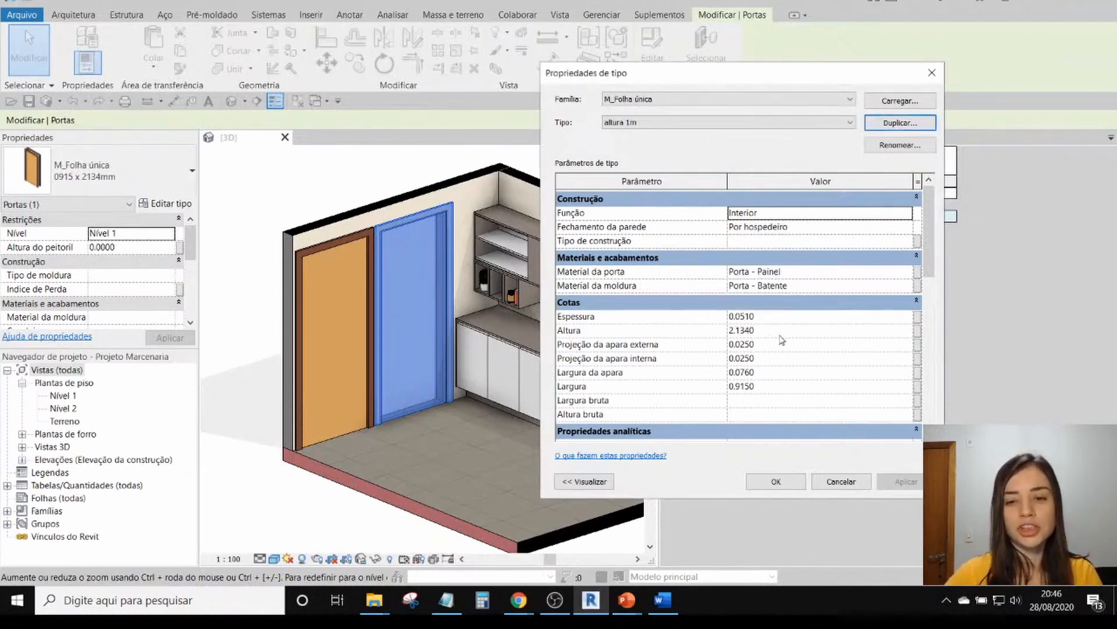
- Set the Altura of the altura 1m door type to 1 and apply the type properties
click(777, 331)
text(1)
click(783, 481)
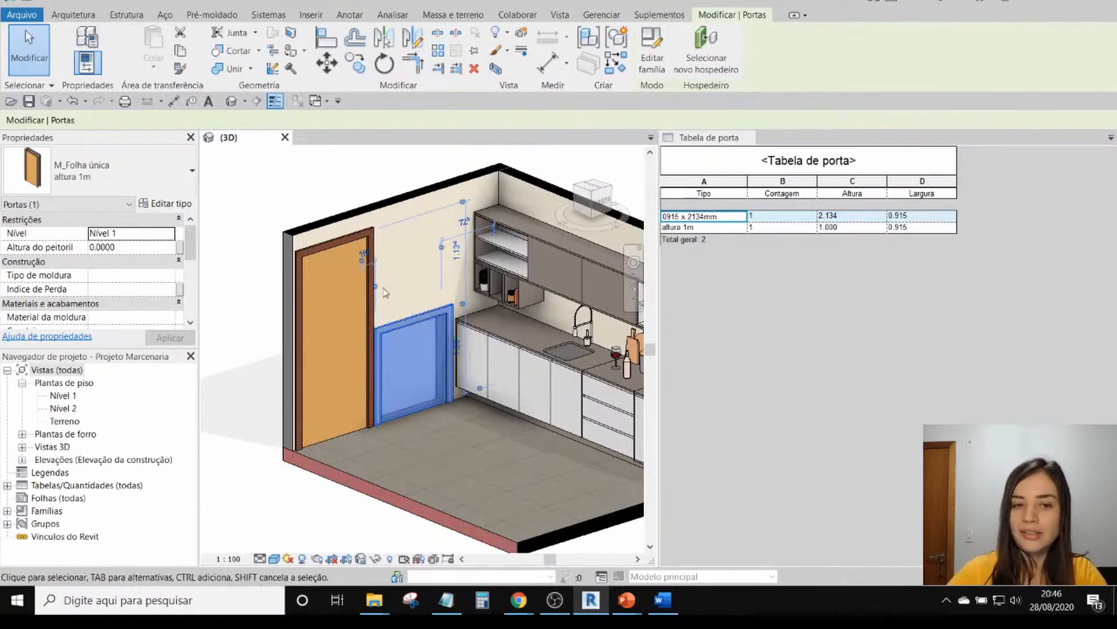
- Select each of the two doors in turn to compare their types, and clear the selection
click(312, 249)
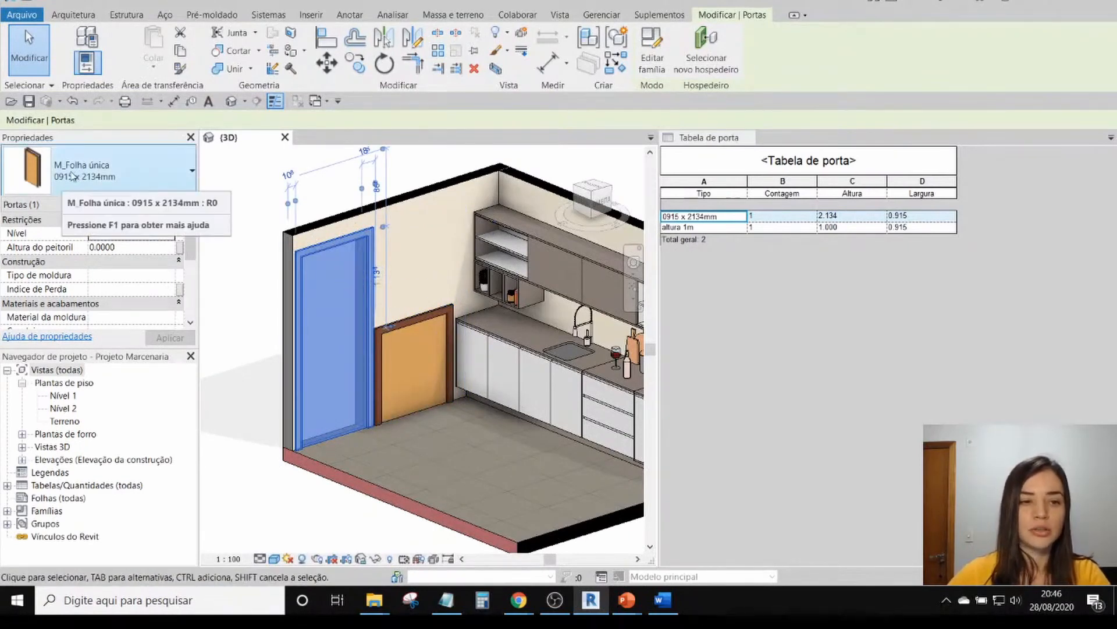
click(434, 319)
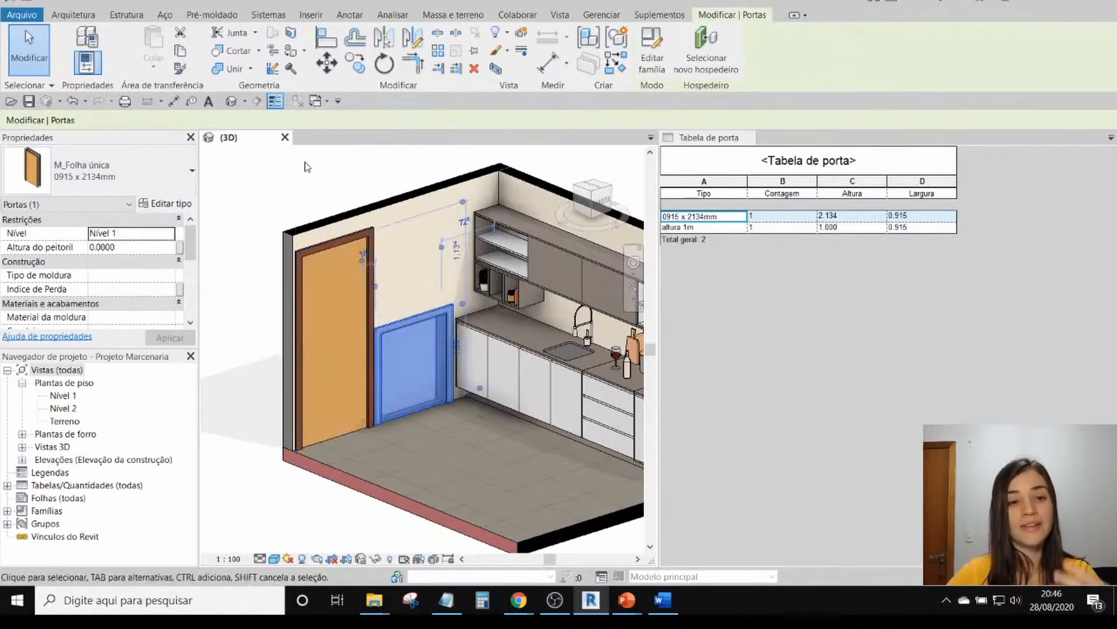
click(295, 178)
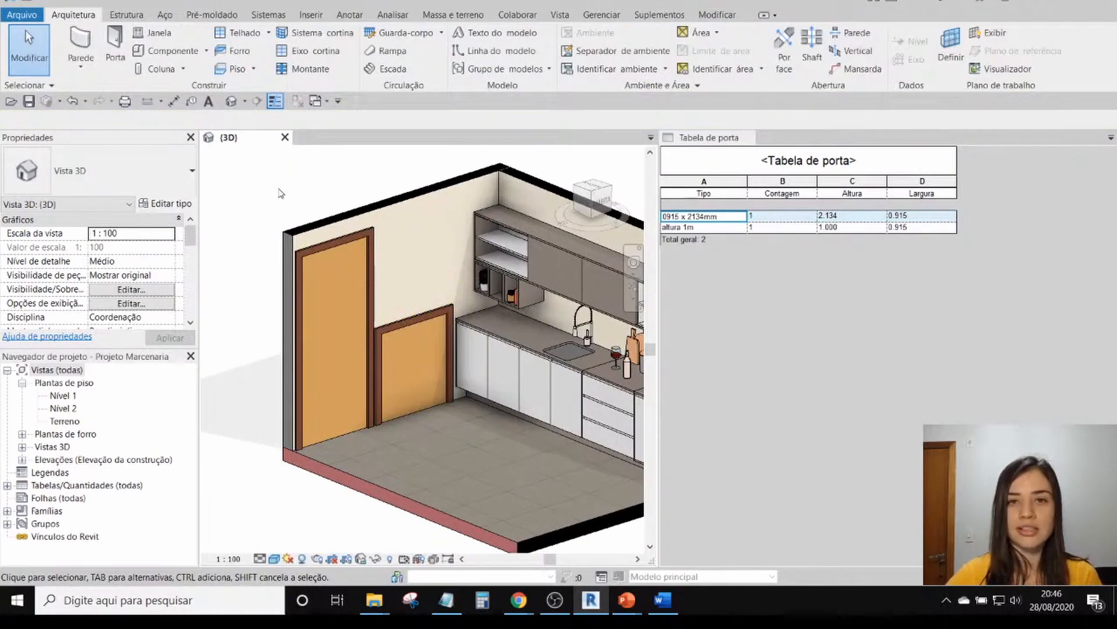
middle_drag(281, 193, 245, 178)
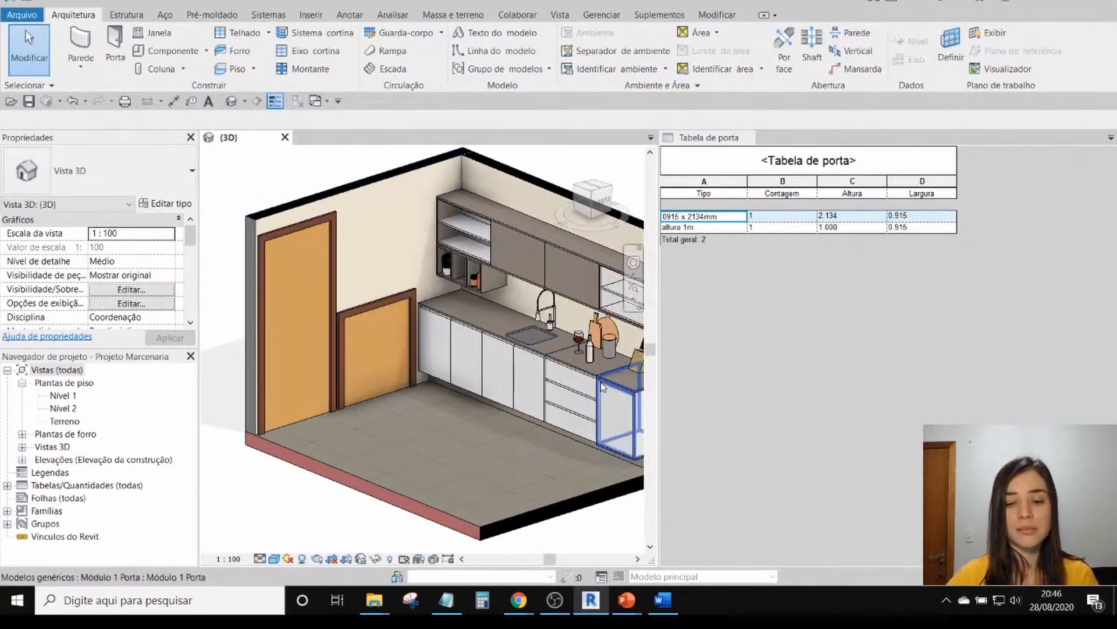
mouse_move(627, 599)
click(730, 560)
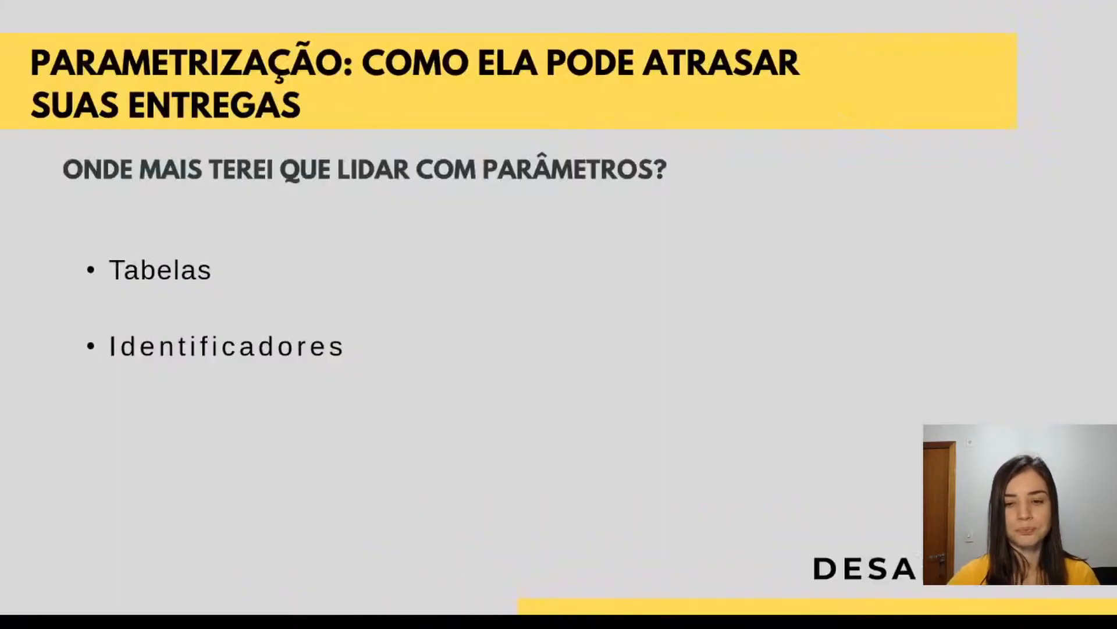
key(Right)
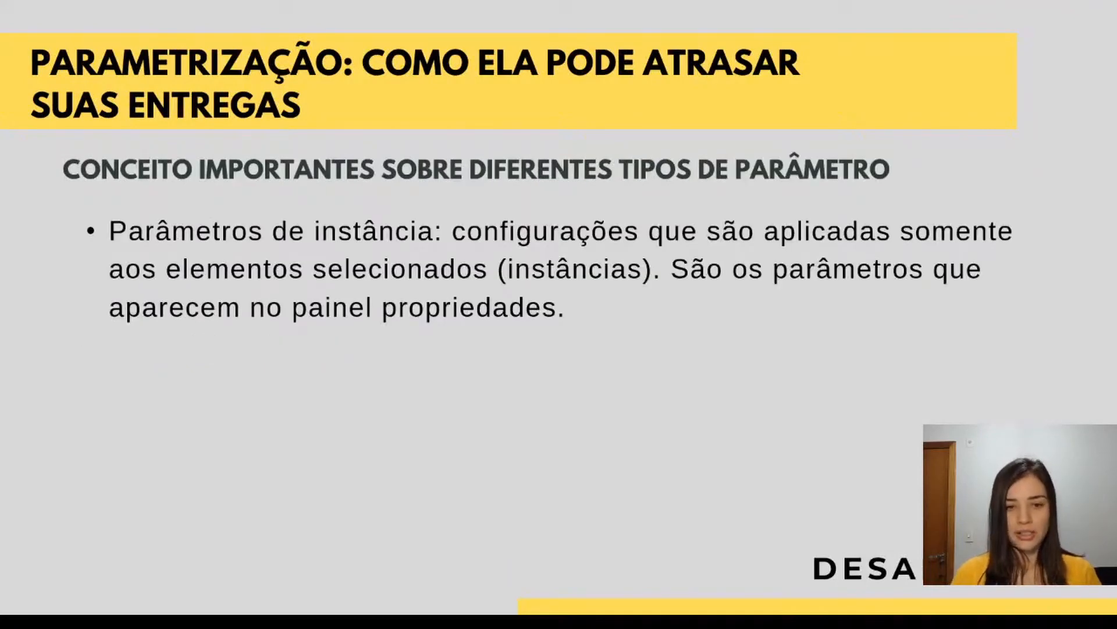
key(Right)
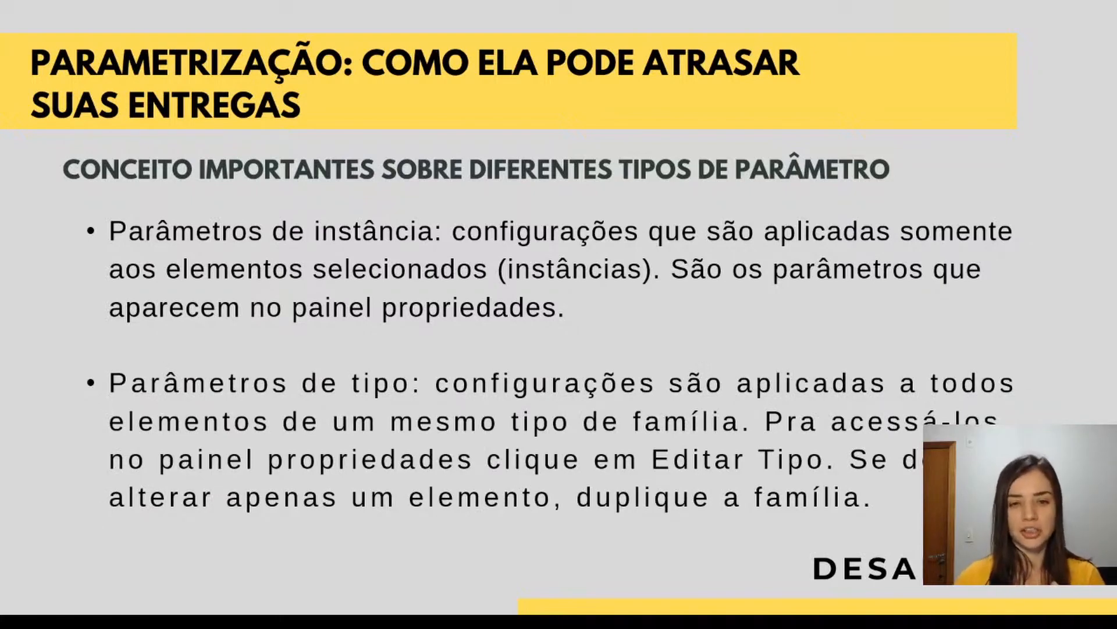
key(Right)
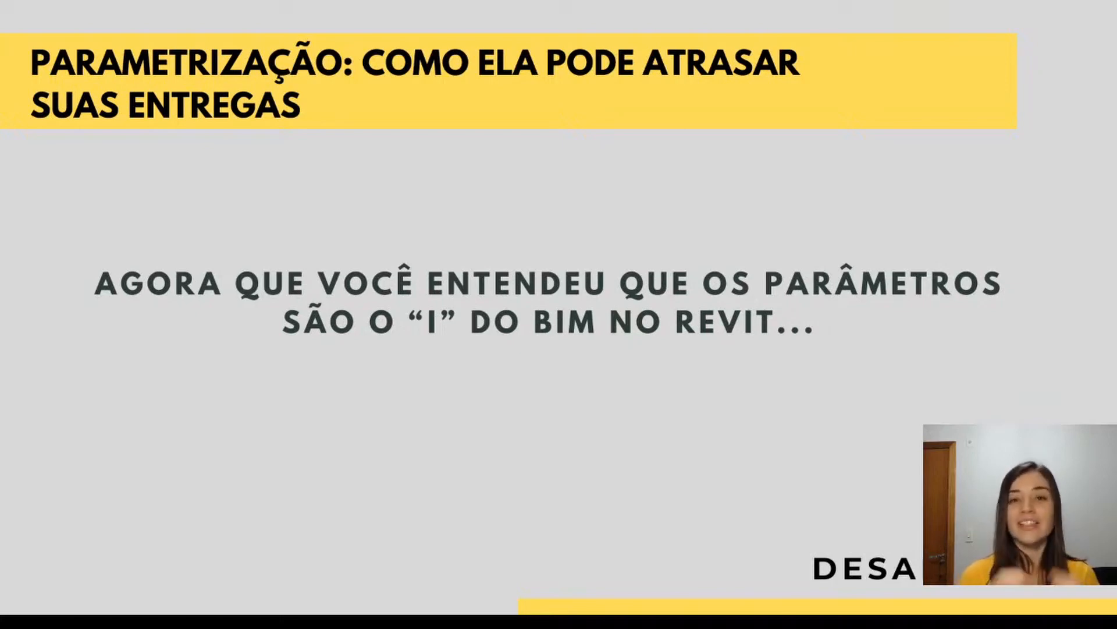
key(Right)
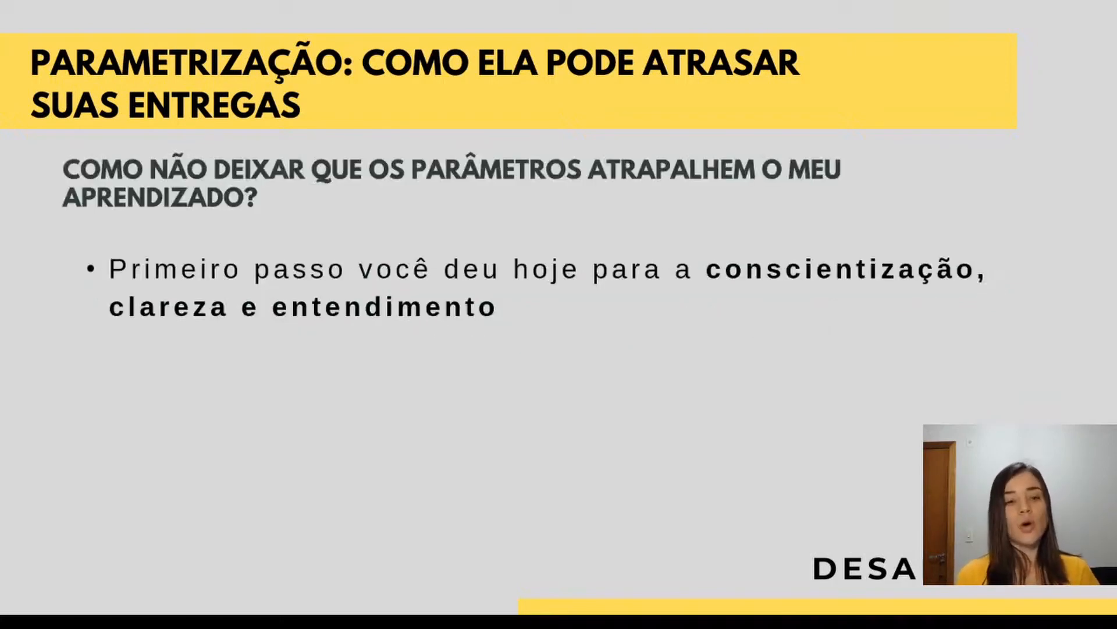
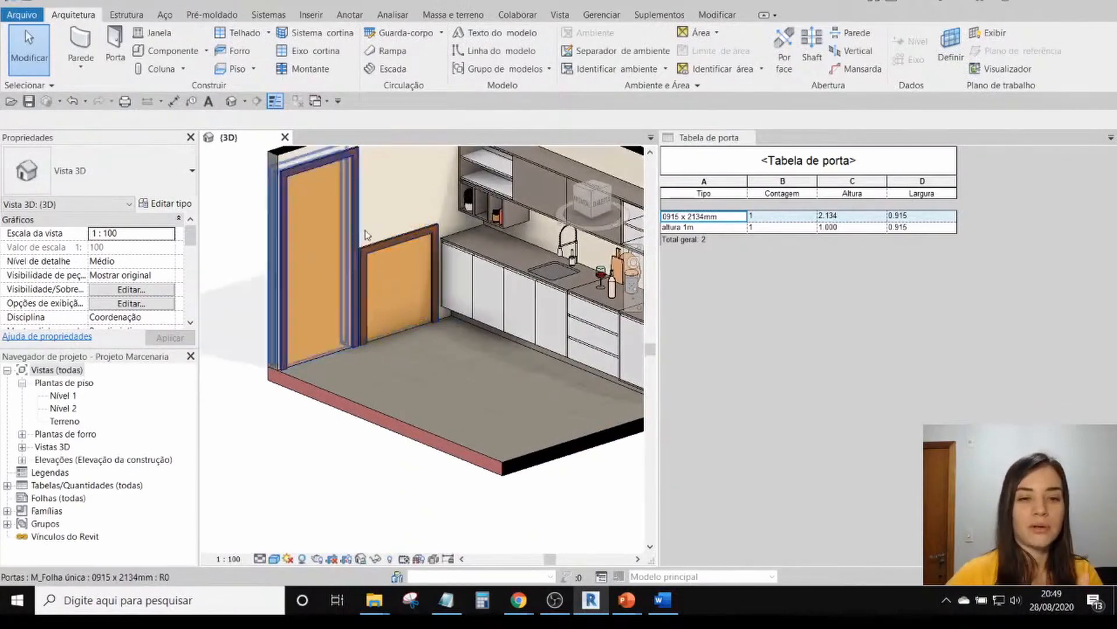
- Delete the altura 1m door beside the cabinets and move the remaining door along its wall toward the cabinets
click(384, 252)
key(Delete)
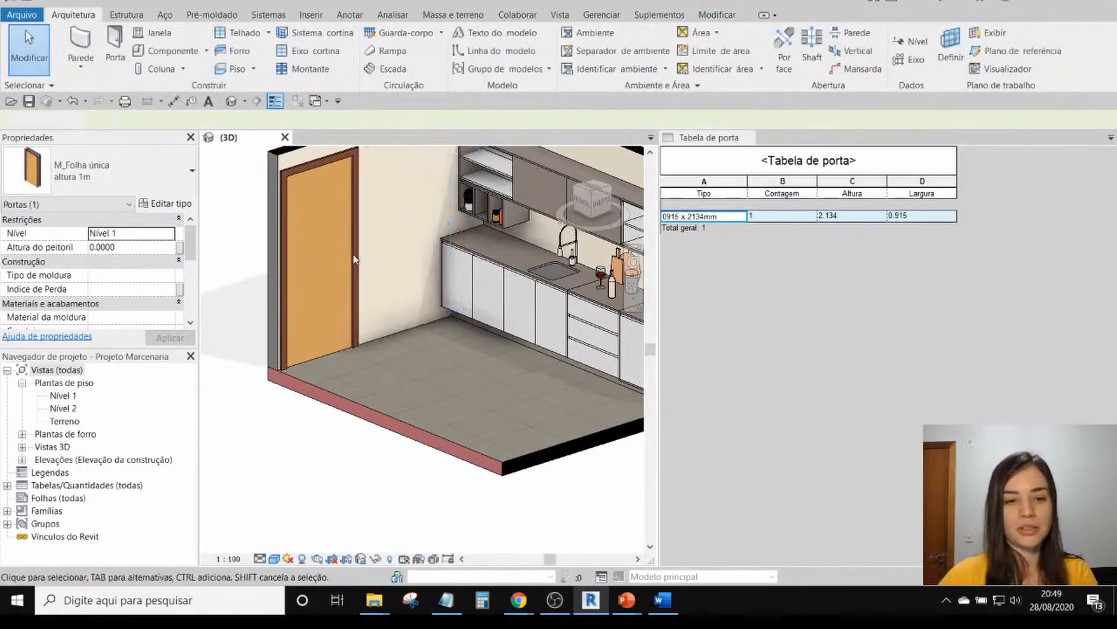
click(358, 271)
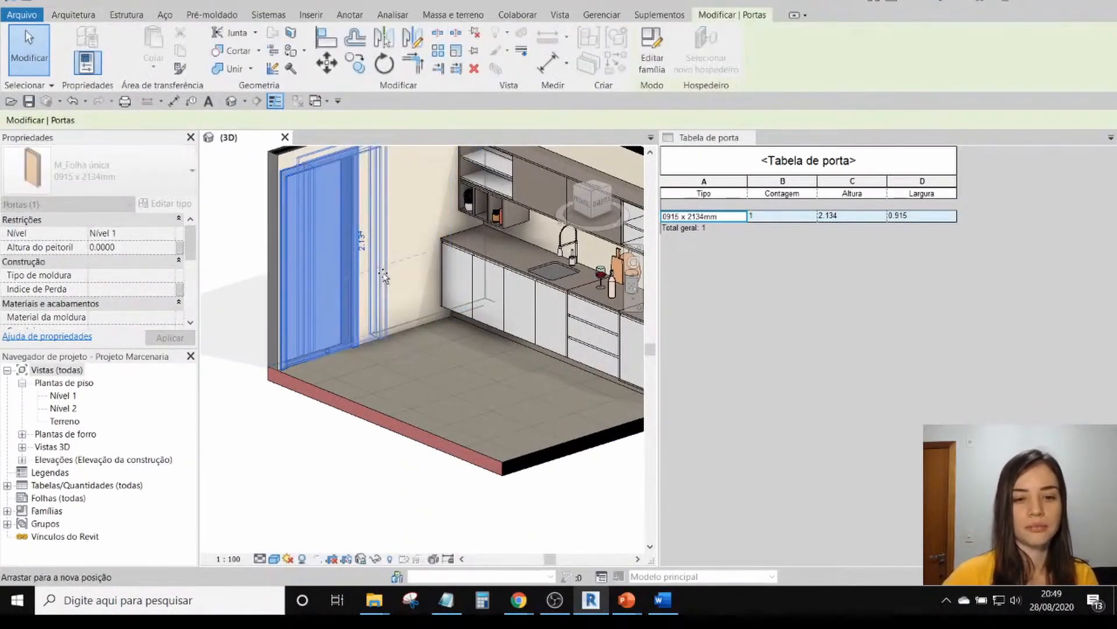
click(349, 462)
shift+middle_drag(349, 461, 351, 435)
click(722, 323)
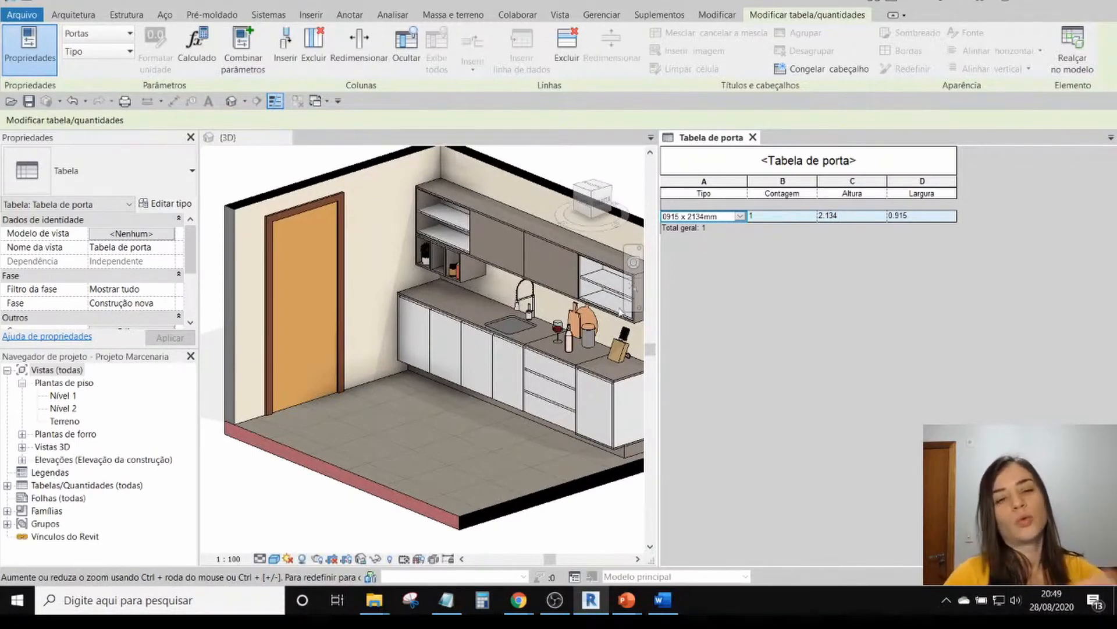
click(340, 270)
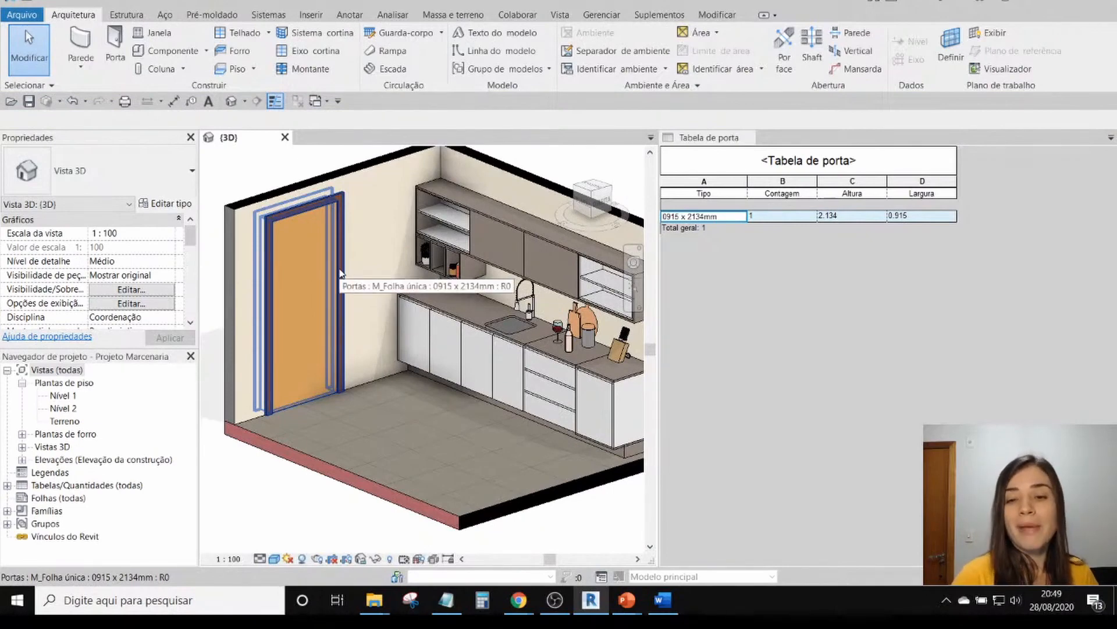
click(918, 286)
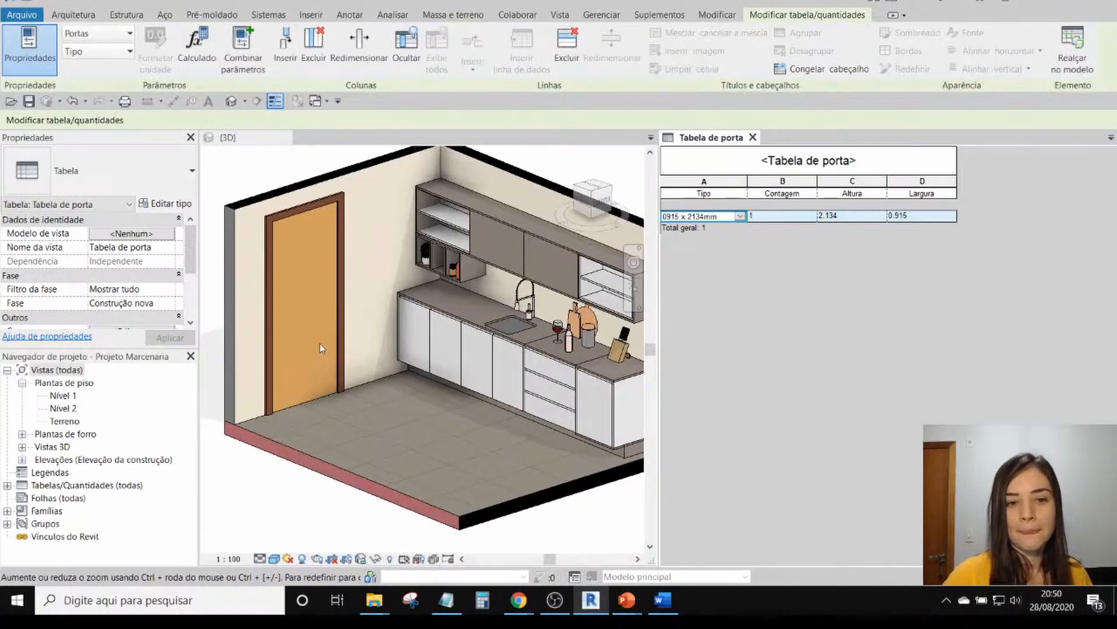
- Examine the kitchen door's type properties, close them without changes, and look through its instance properties
click(335, 326)
click(339, 324)
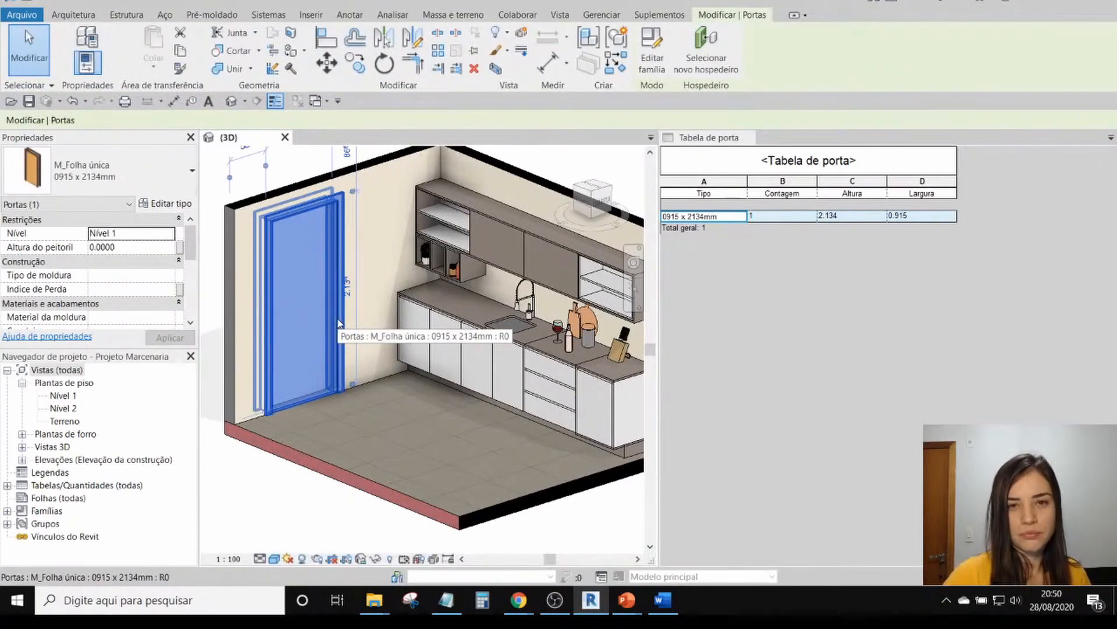
click(171, 205)
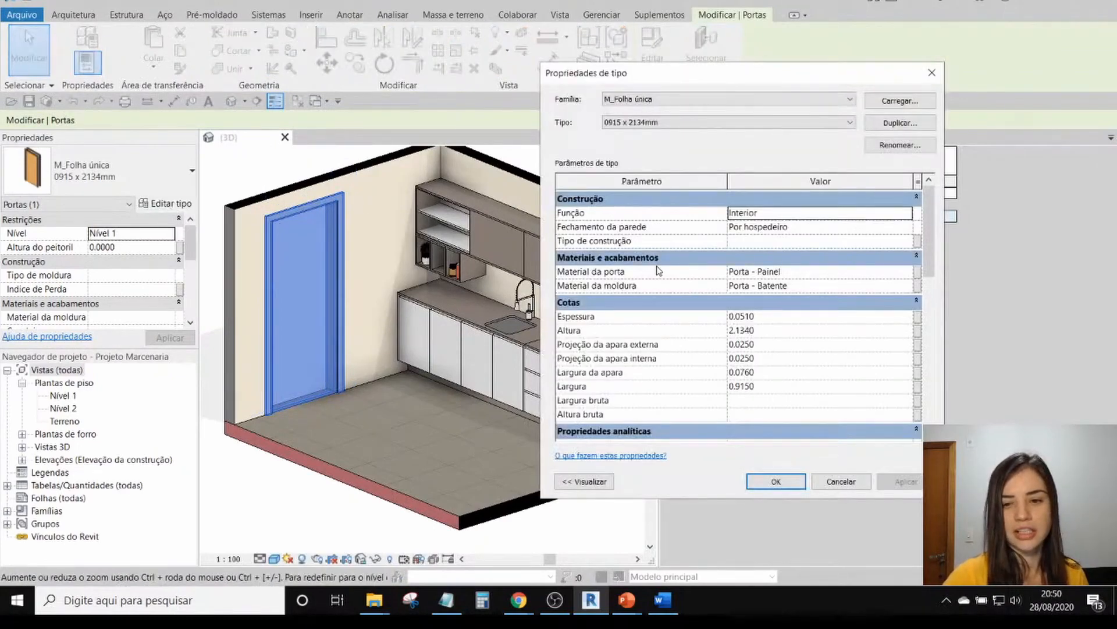
scroll(658, 273, down, 5)
scroll(748, 262, up, 5)
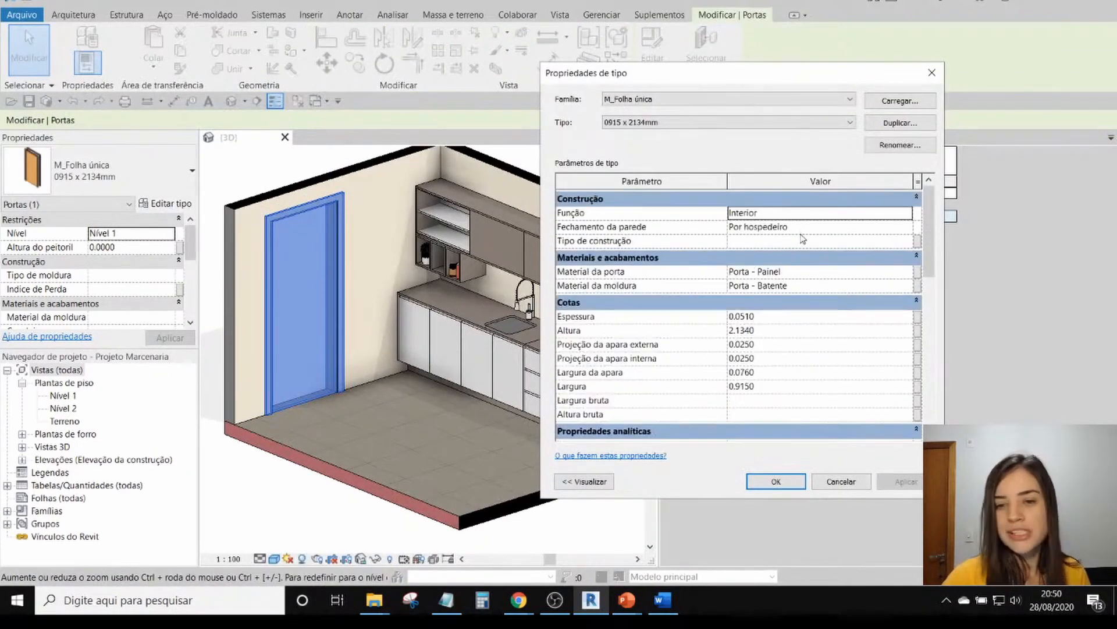
scroll(751, 265, down, 5)
scroll(776, 291, up, 5)
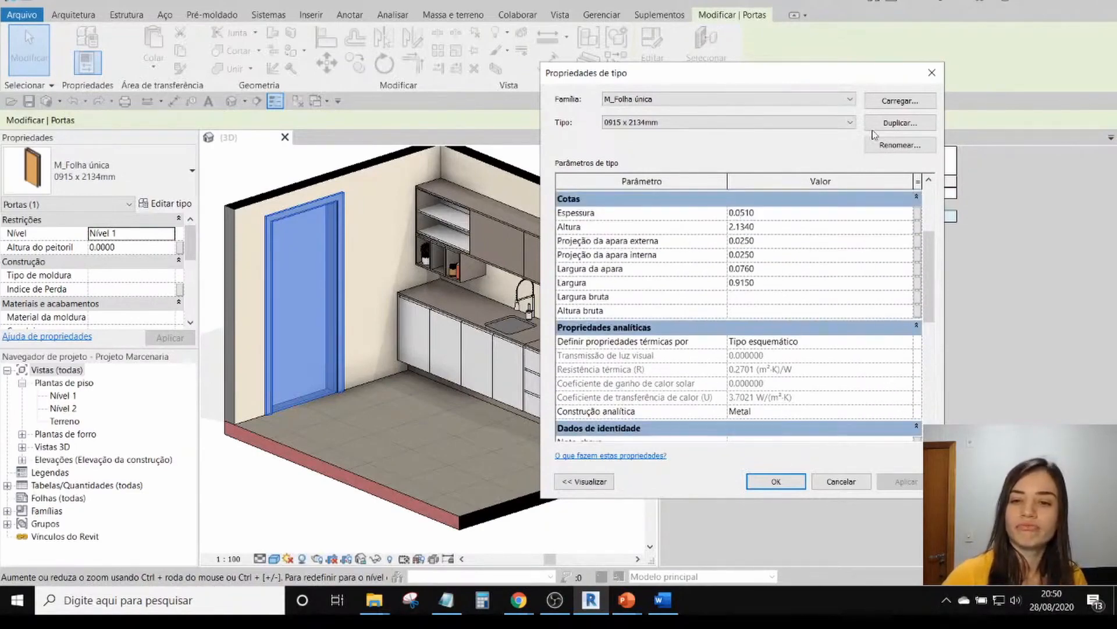
click(932, 74)
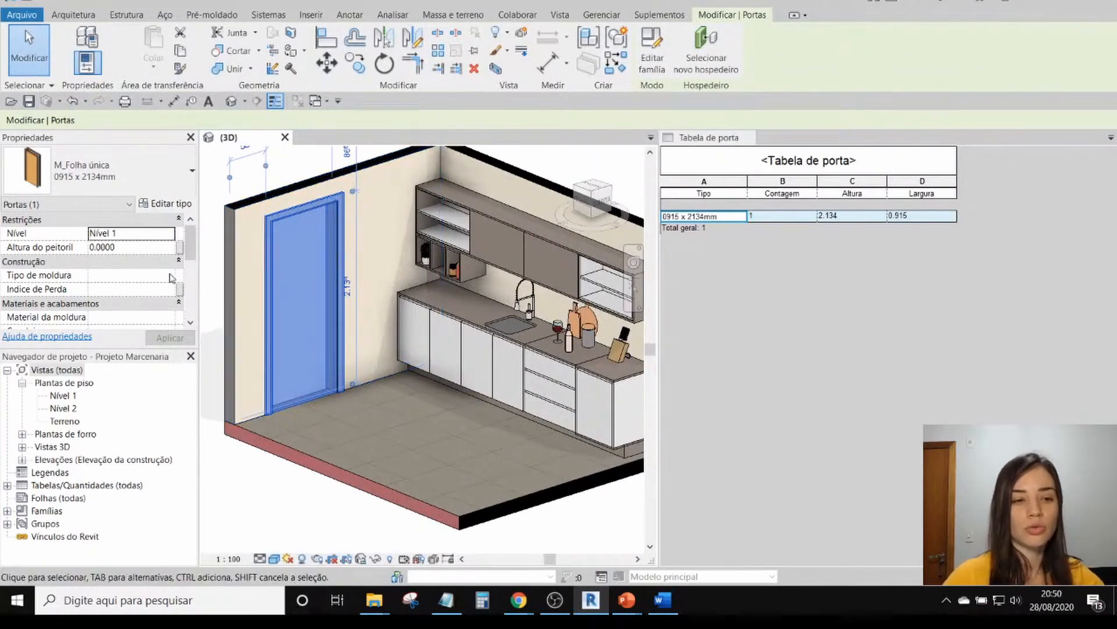
scroll(172, 278, down, 3)
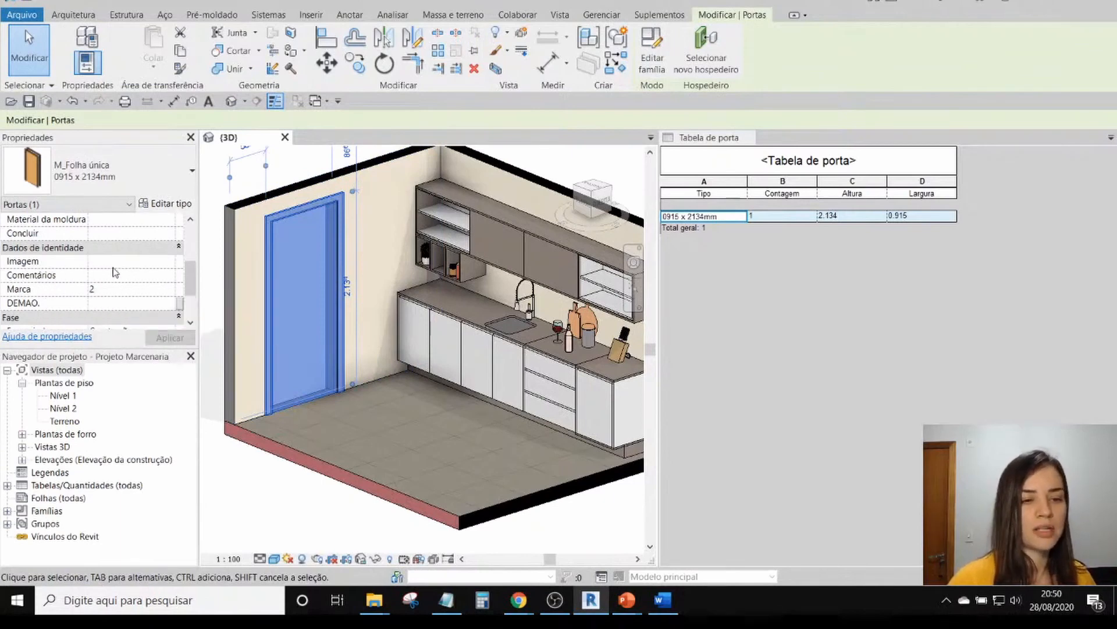
scroll(110, 279, down, 3)
scroll(113, 297, up, 2)
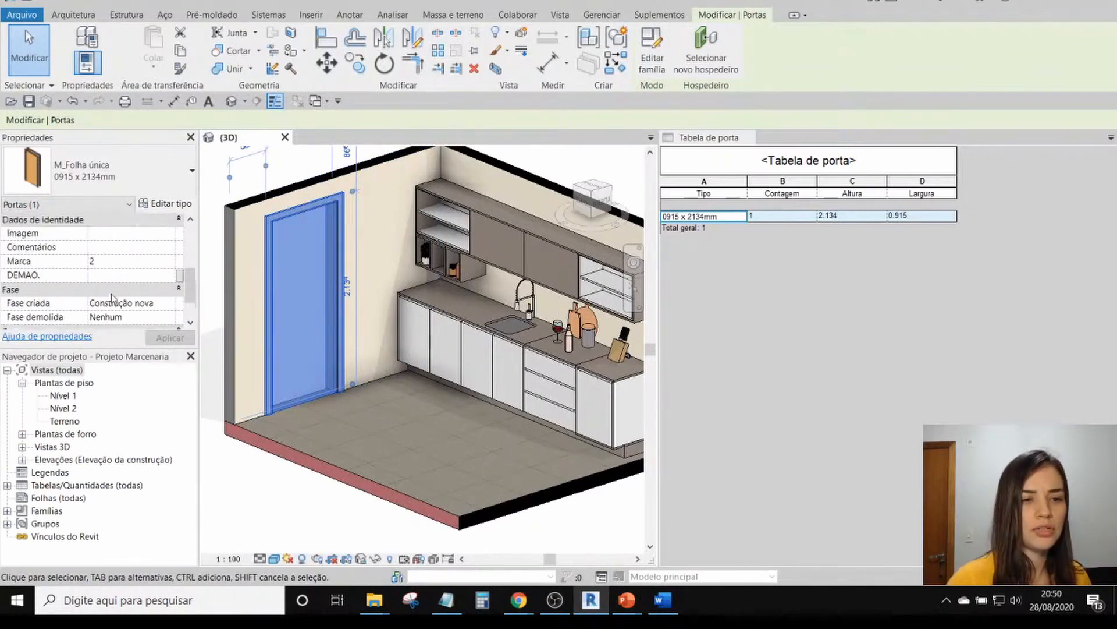
scroll(116, 274, up, 3)
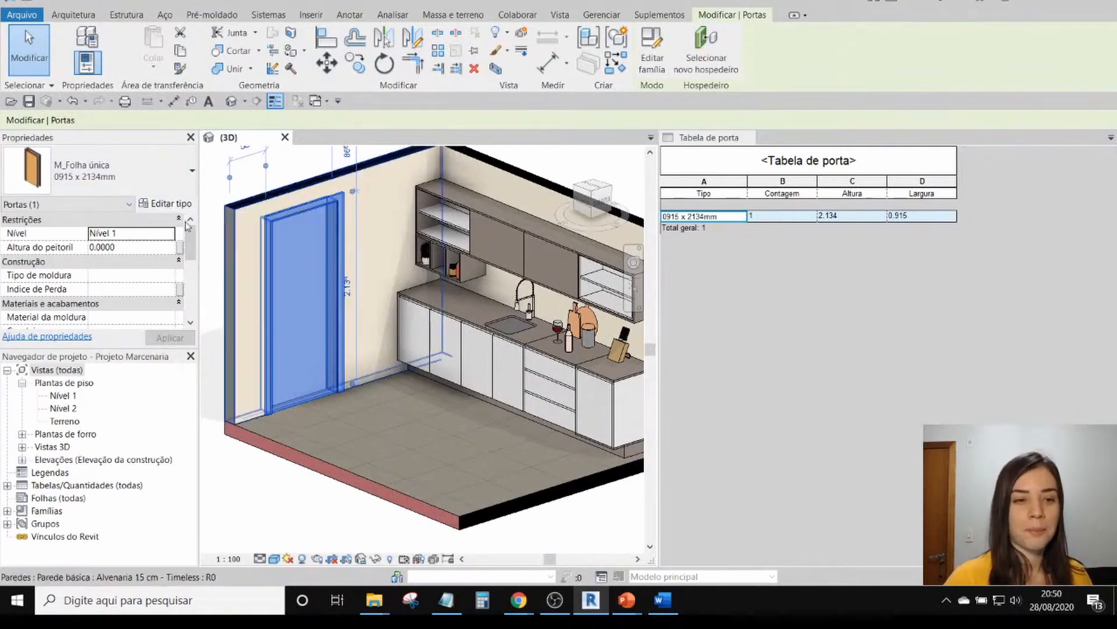
- Set the Código de montagem of the 0915 x 2134mm door type to P1 and apply the type properties
click(153, 206)
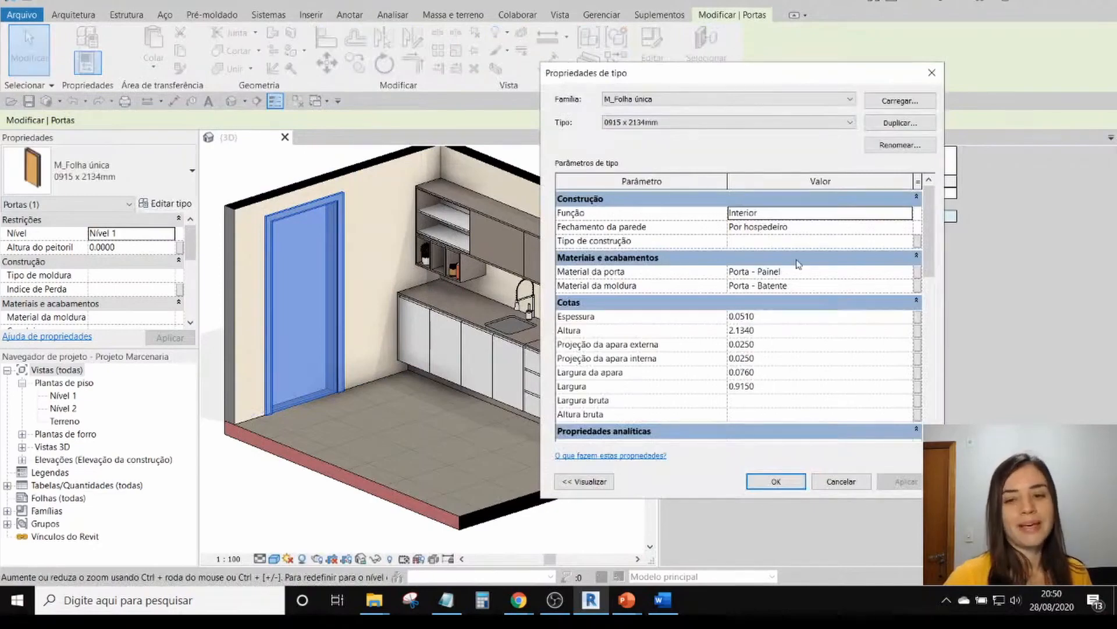
scroll(799, 264, down, 5)
scroll(794, 266, up, 2)
scroll(795, 266, down, 2)
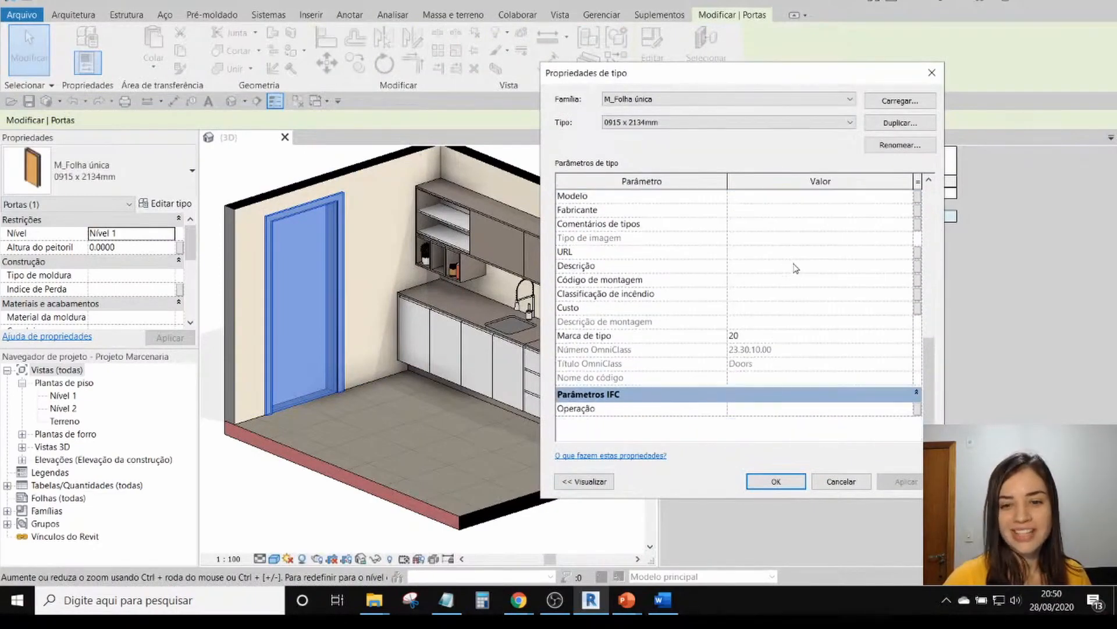
scroll(707, 320, up, 2)
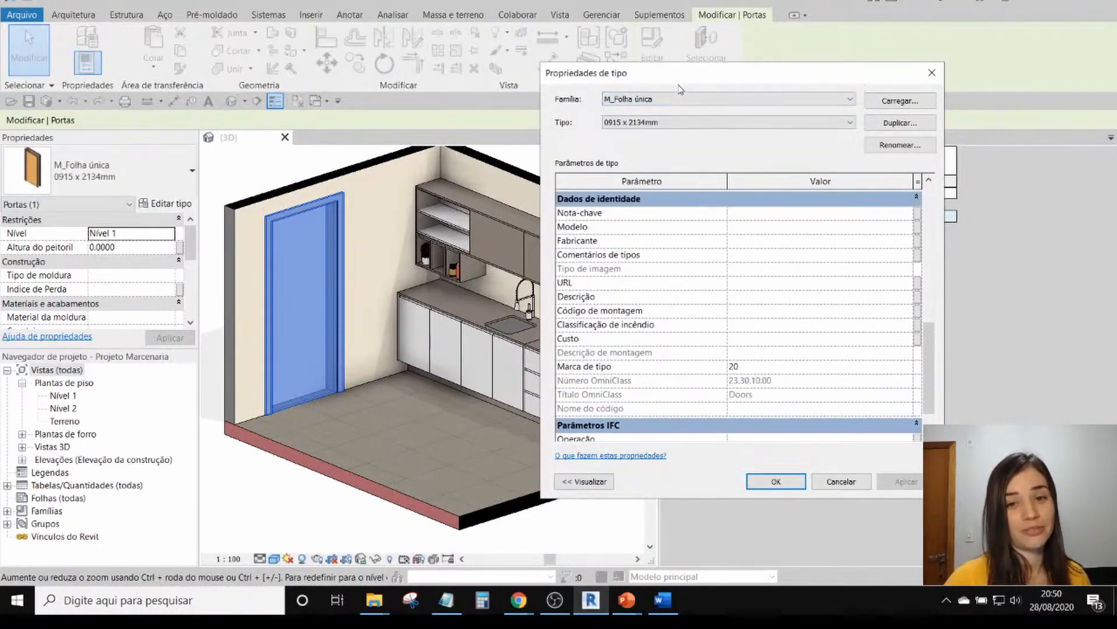
drag(678, 84, 499, 100)
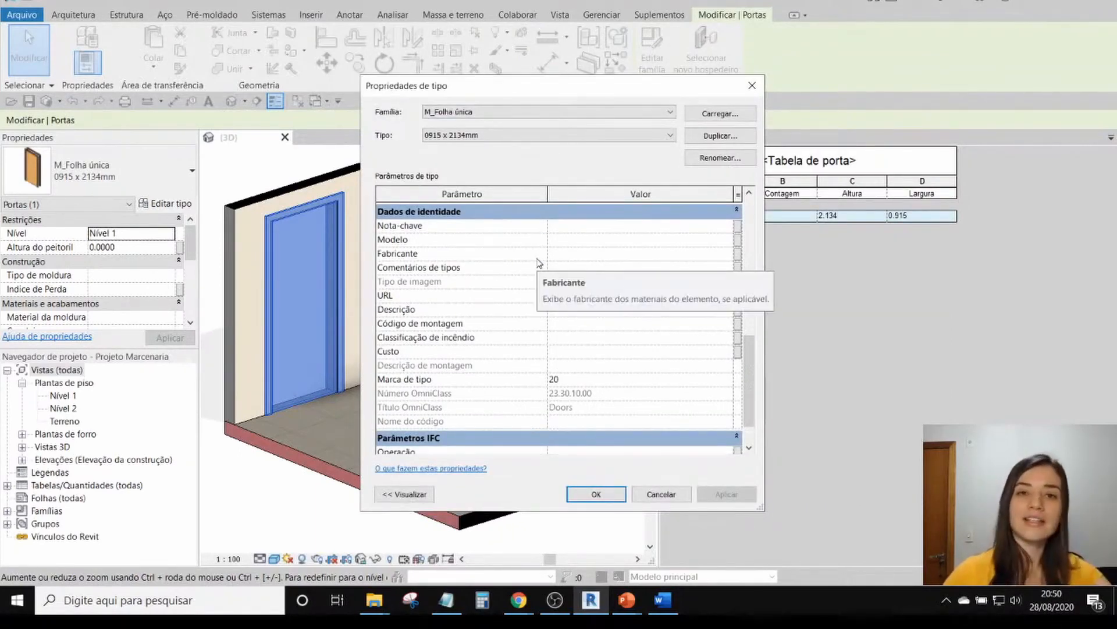
click(569, 259)
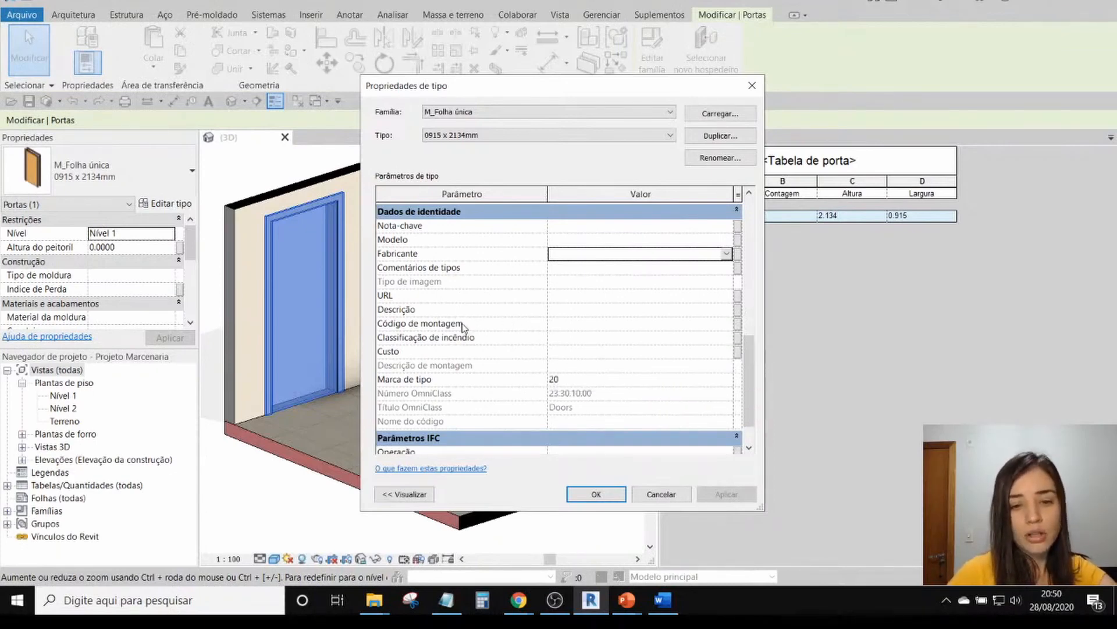
mouse_move(471, 330)
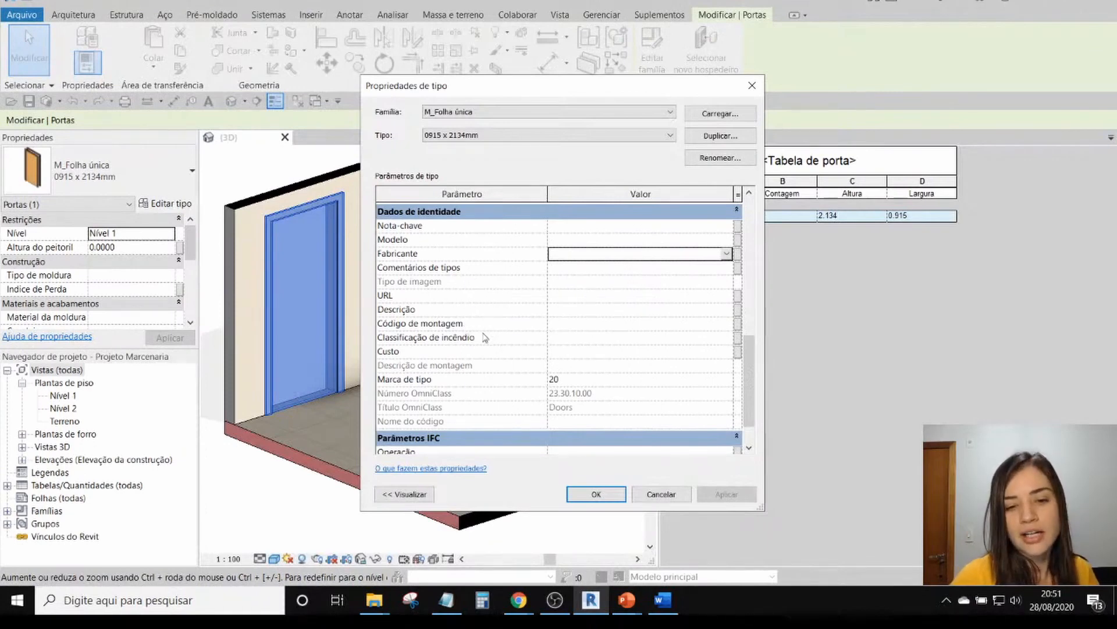
click(583, 328)
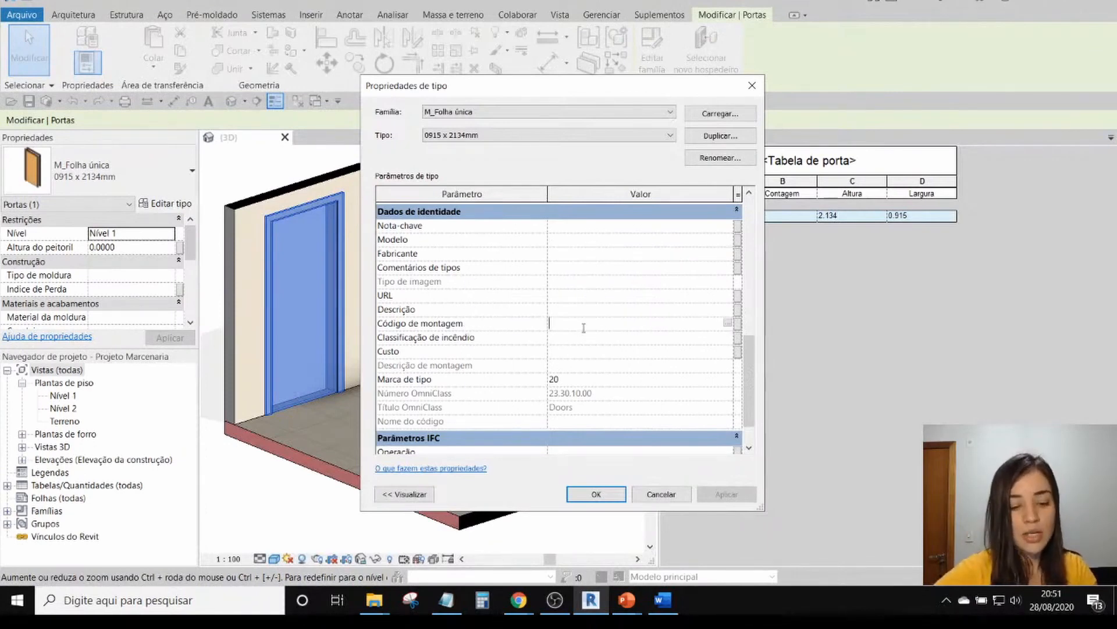
key(Caps_Lock)
text(P)
key(Caps_Lock)
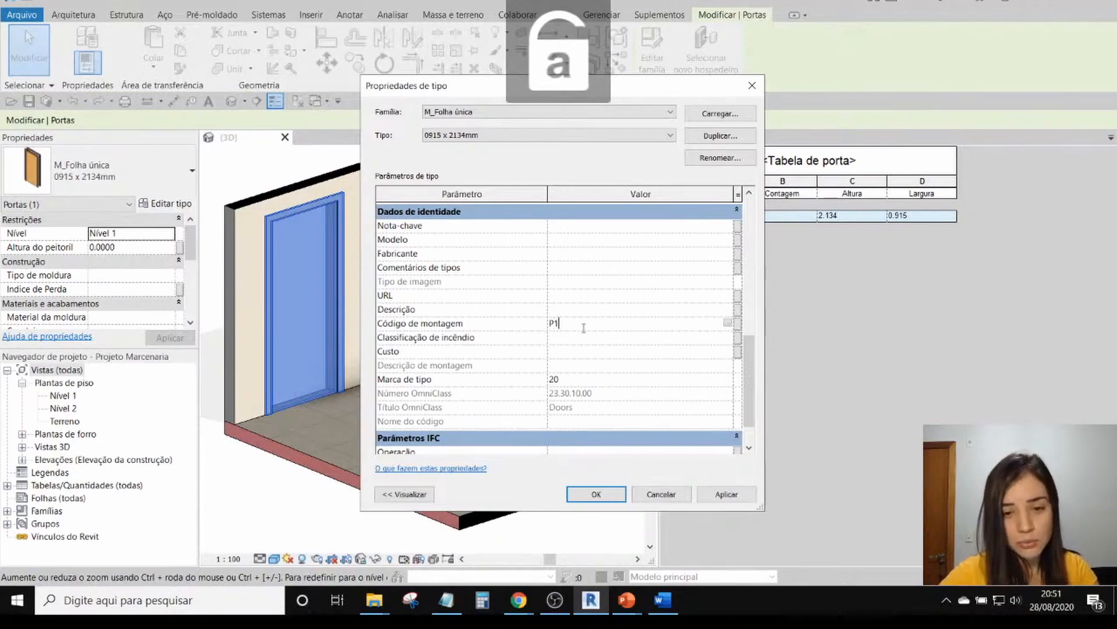
click(596, 493)
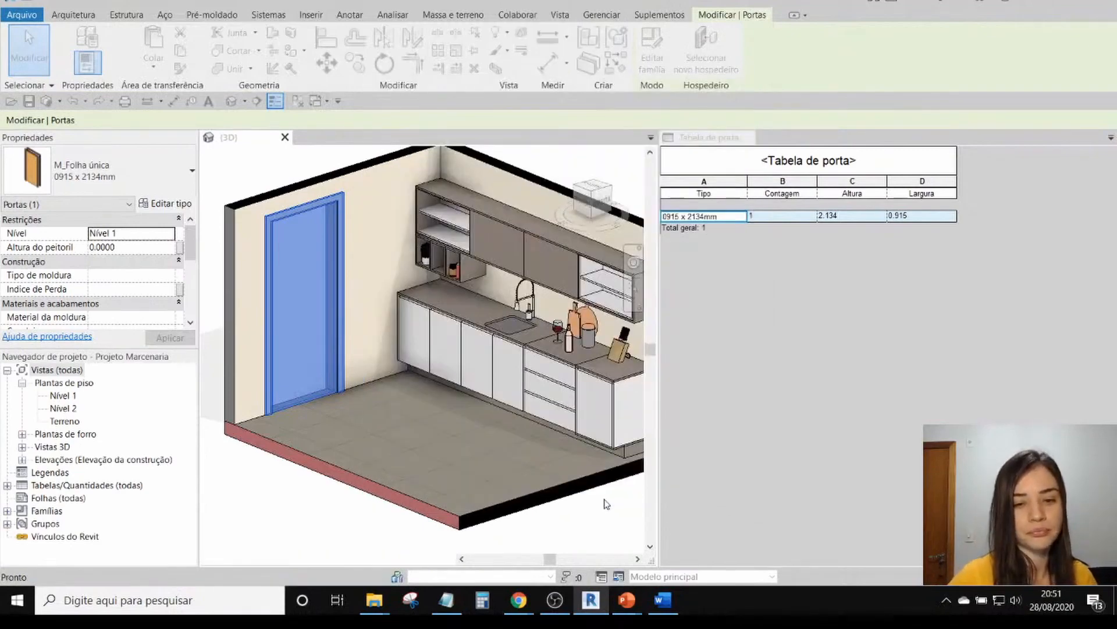
- Add the Código de montagem field to Tabela de porta and move it ahead of Tipo as the first column
click(890, 281)
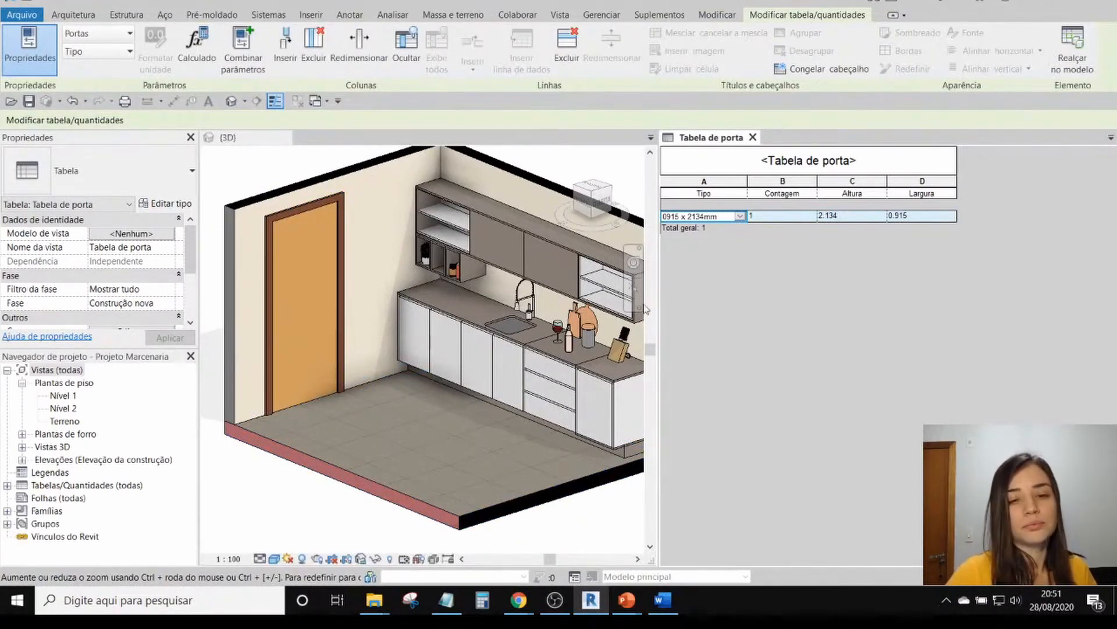
scroll(58, 294, down, 3)
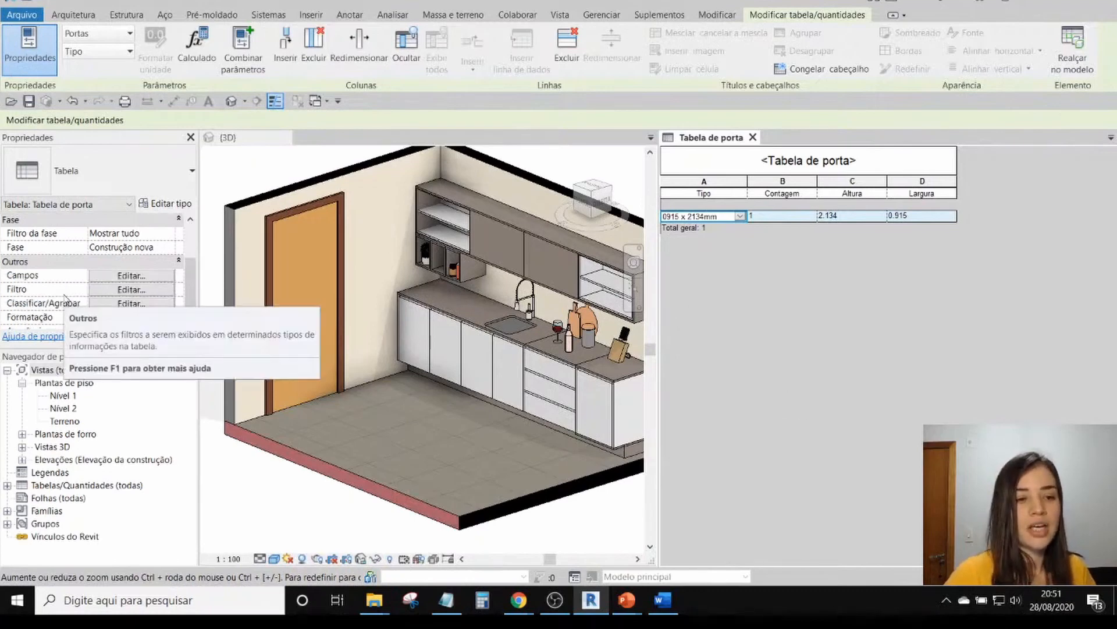
click(104, 277)
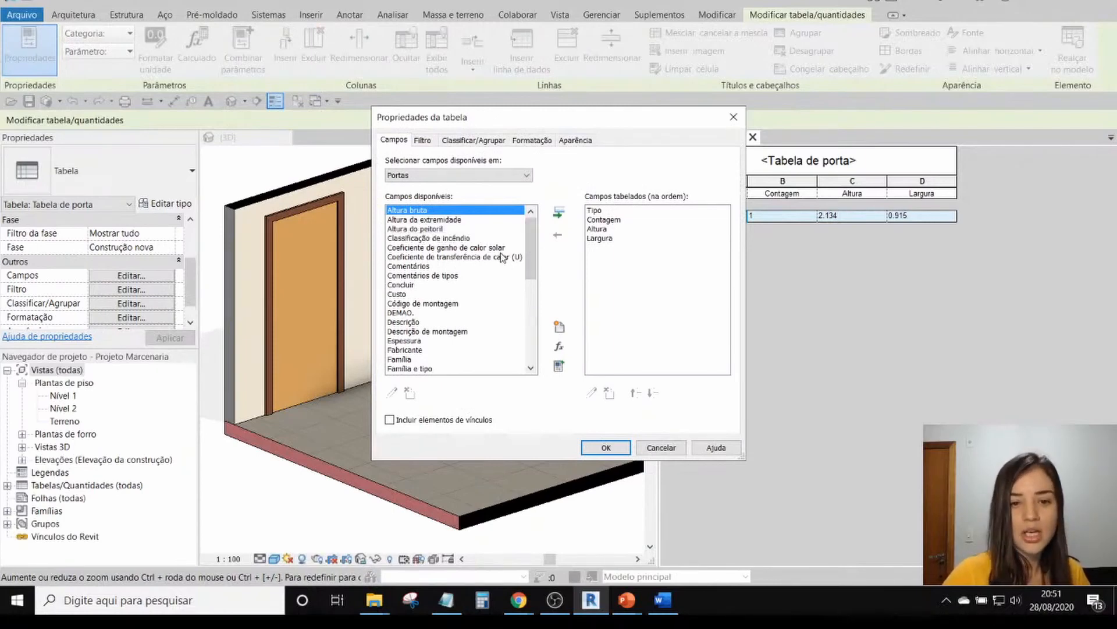
scroll(461, 269, down, 1)
click(462, 276)
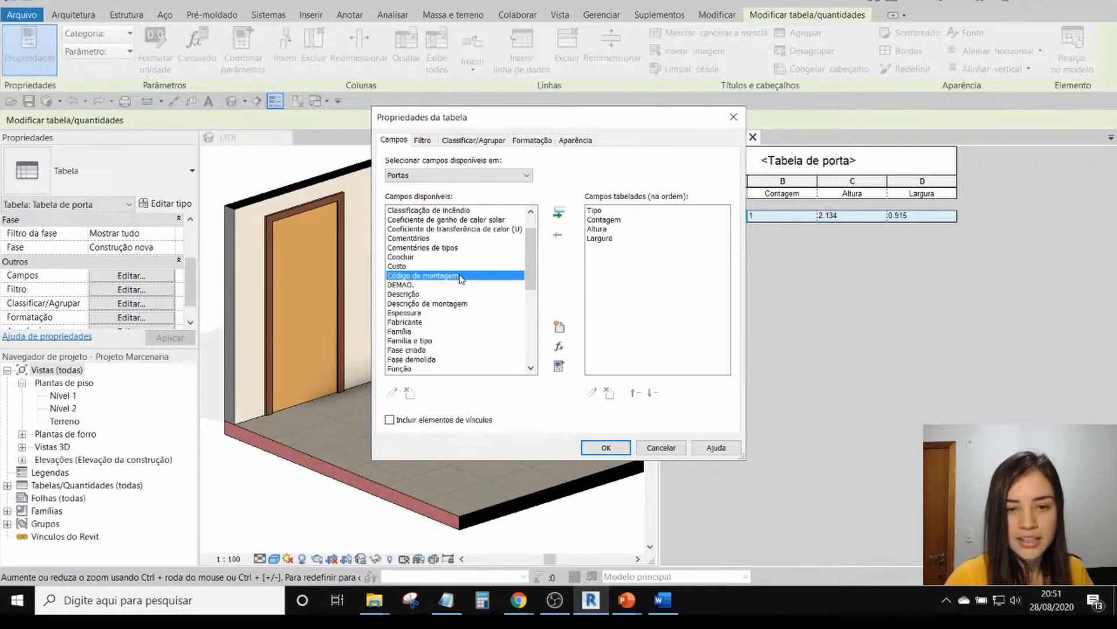
click(559, 213)
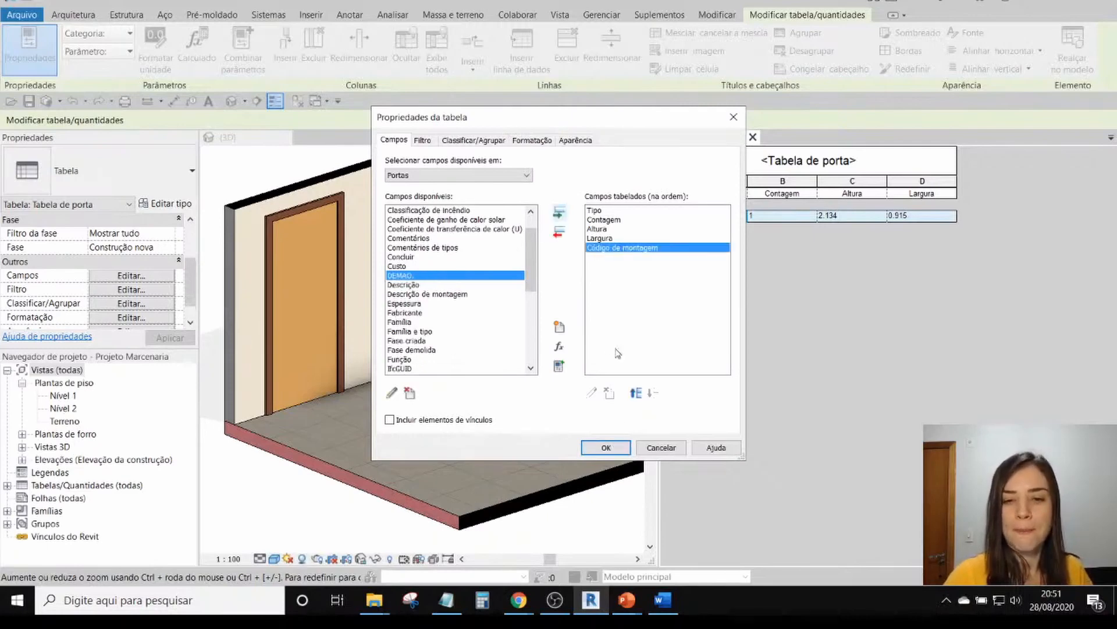
click(635, 393)
click(635, 394)
click(635, 394)
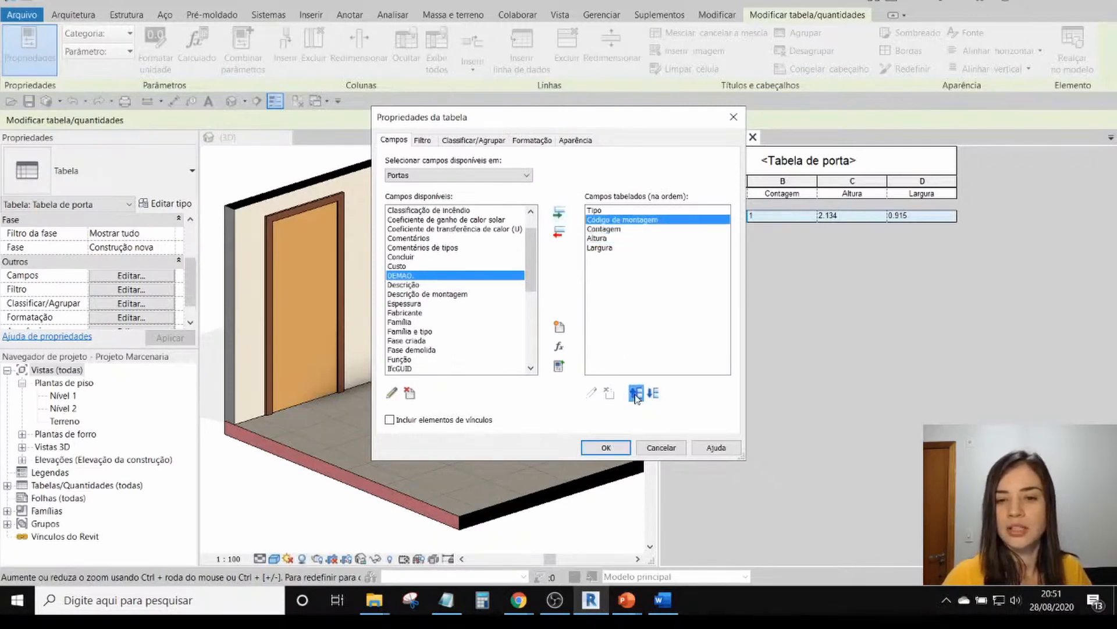
click(636, 393)
click(608, 448)
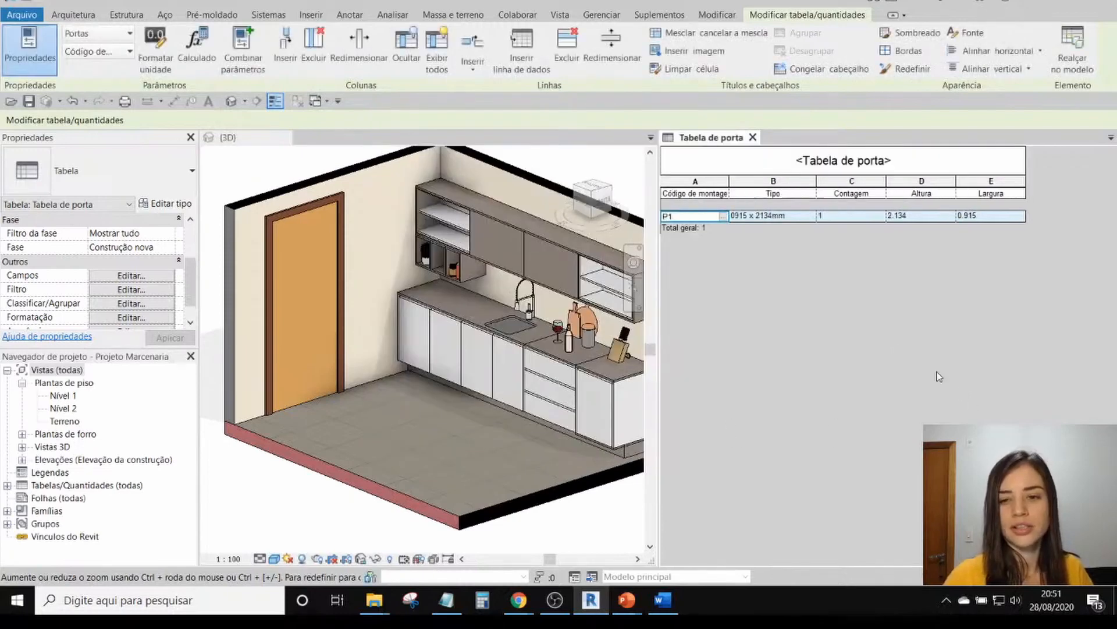
- Compare the Código de montagem in Tabela de porta with the door's Código de montagem and Marca de tipo type parameters, leaving them unchanged
double_click(696, 219)
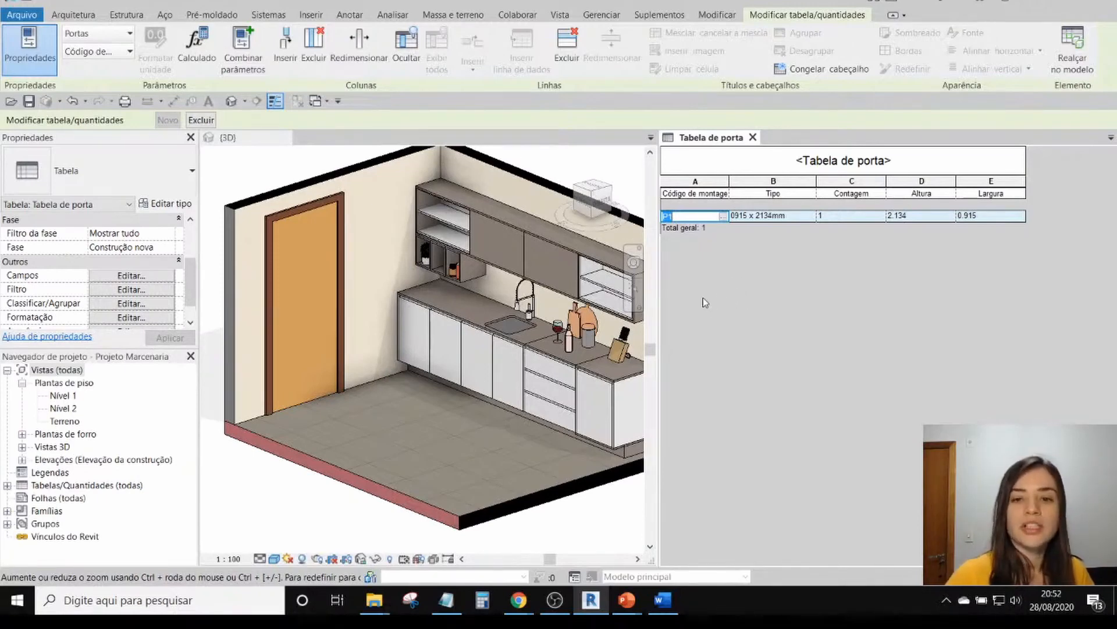
click(348, 278)
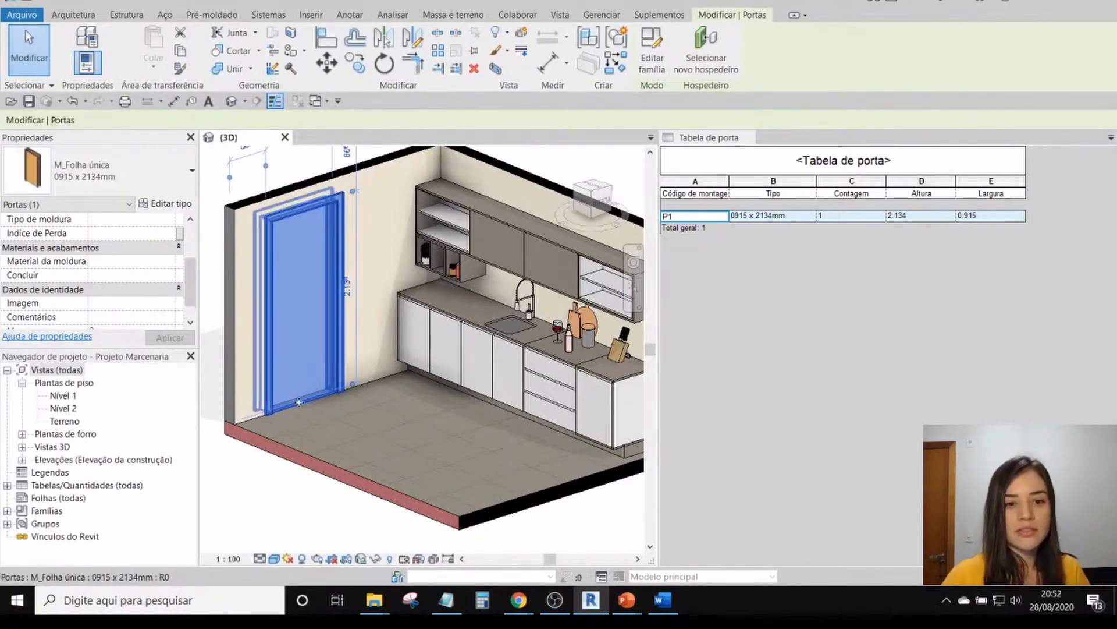
click(298, 495)
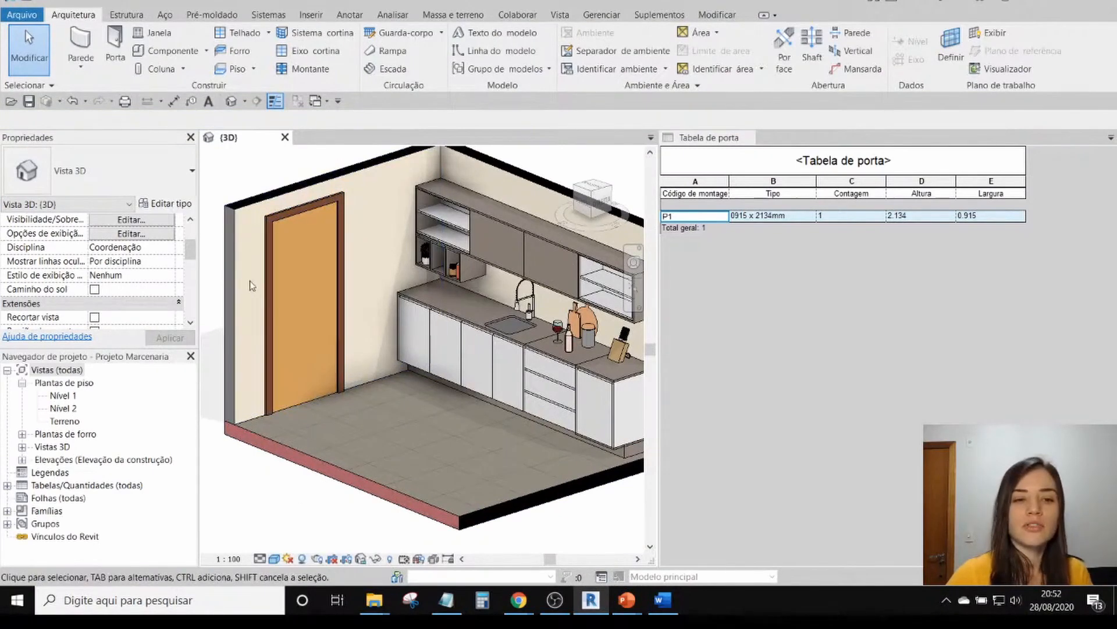
click(270, 283)
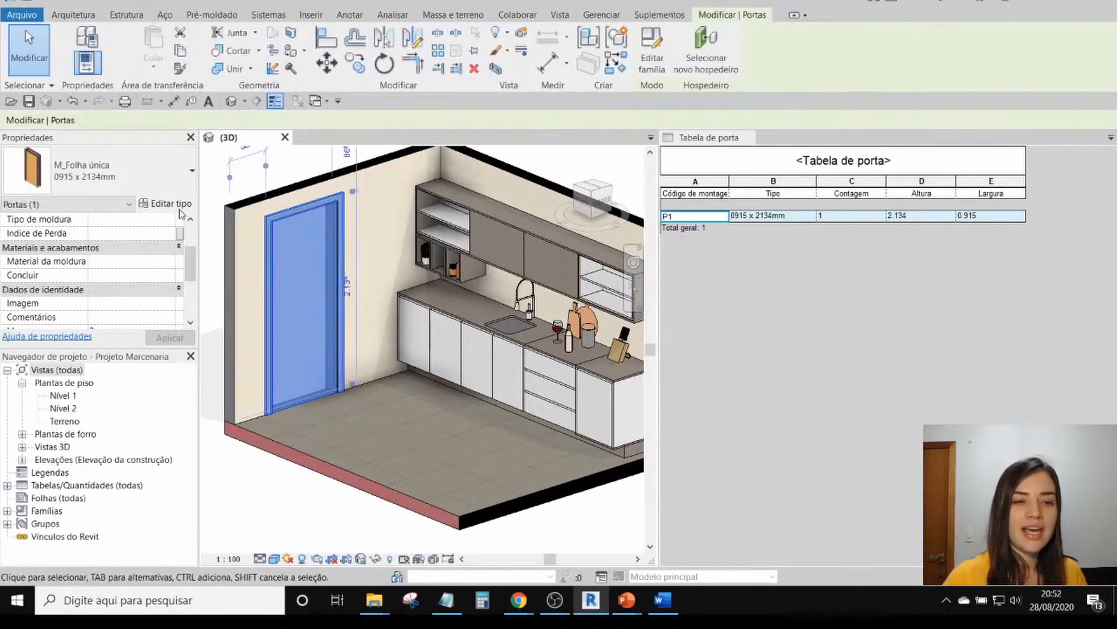
click(165, 203)
scroll(672, 369, down, 5)
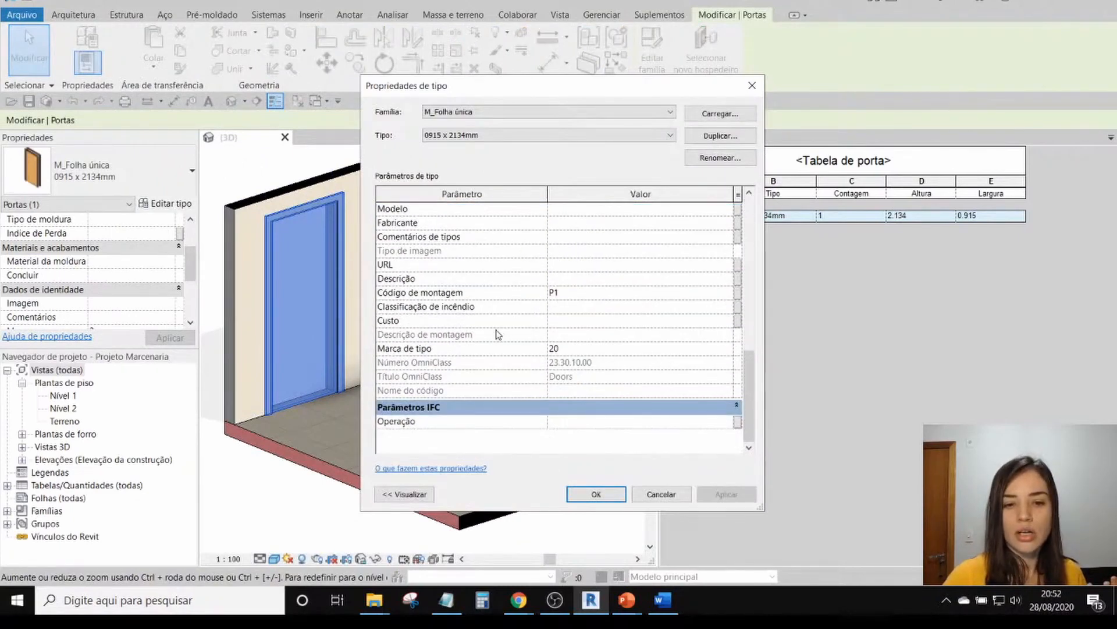
click(584, 349)
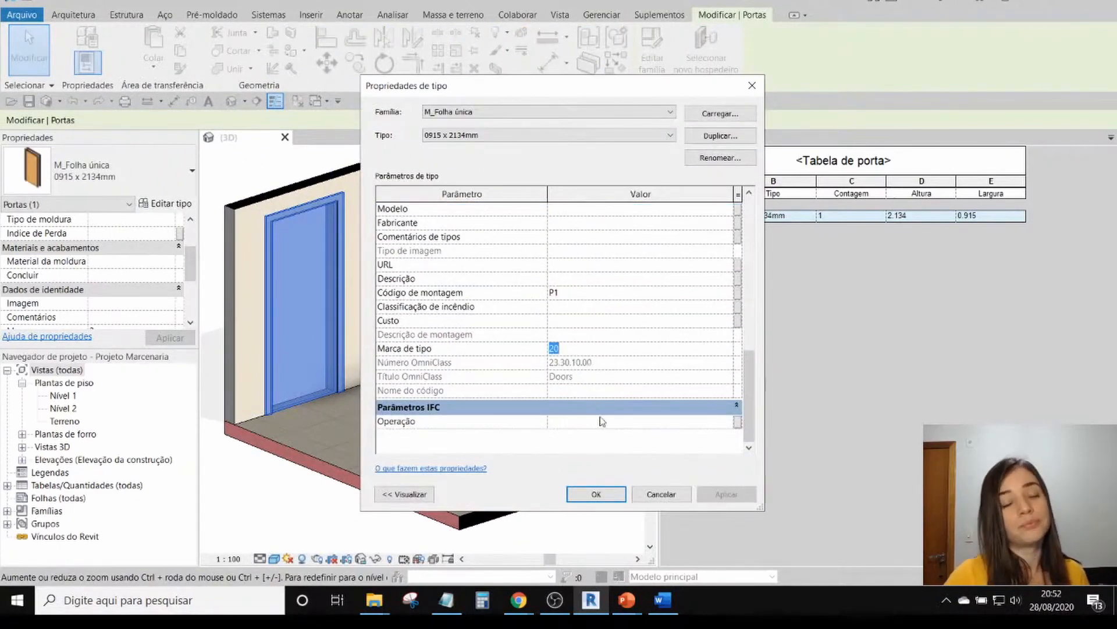
click(594, 293)
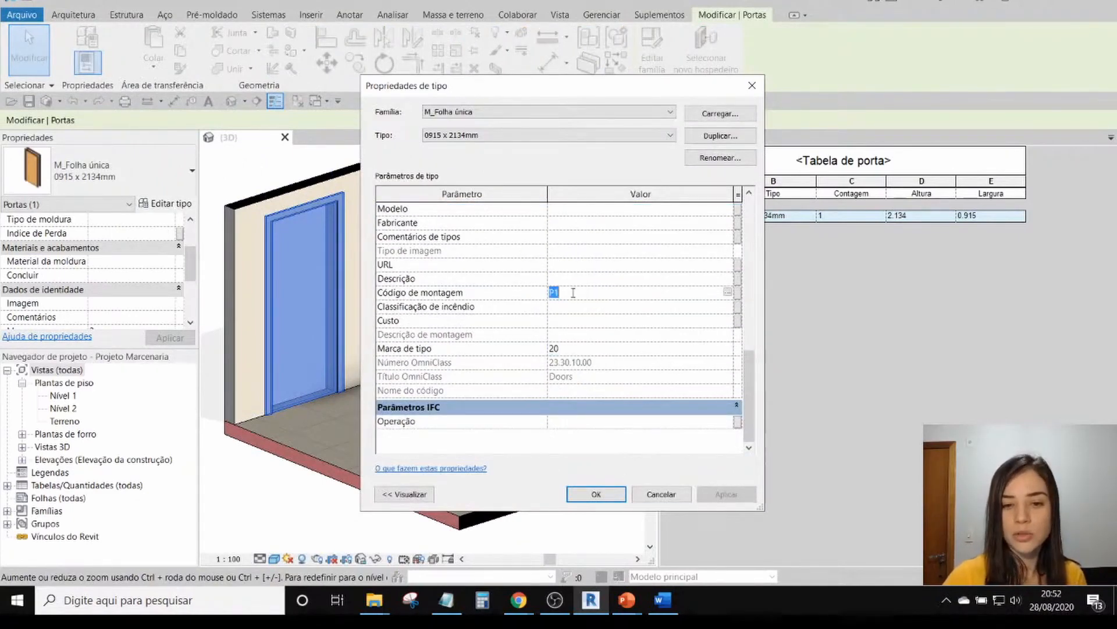
click(643, 494)
click(732, 204)
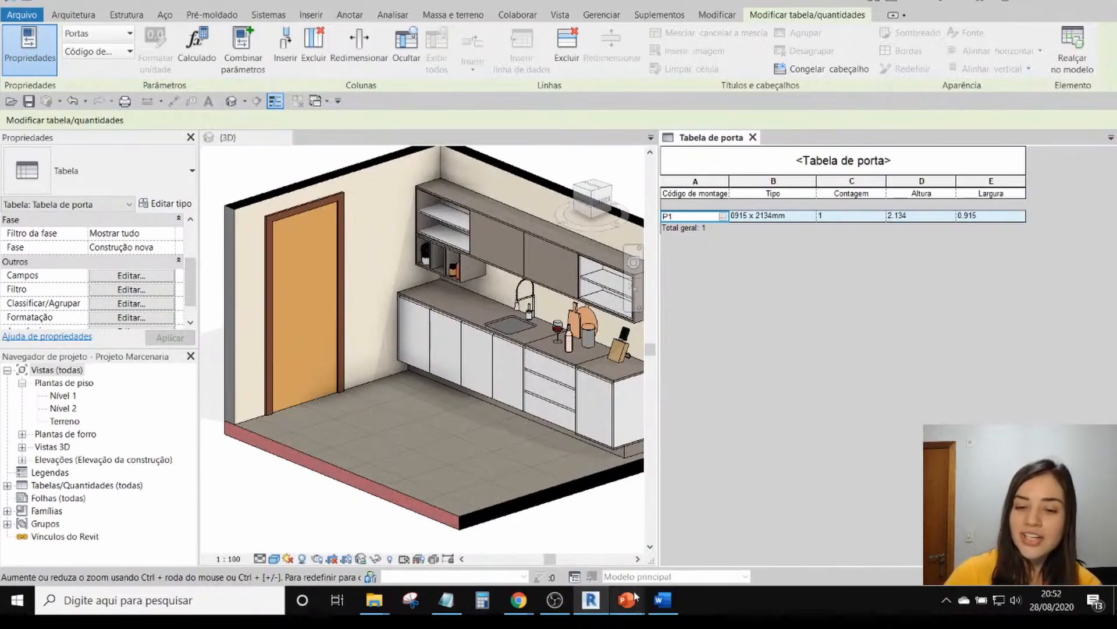
- Switch to the PowerPoint slideshow and advance through the closing points under "O que levar dessa live?"
mouse_move(627, 600)
click(714, 527)
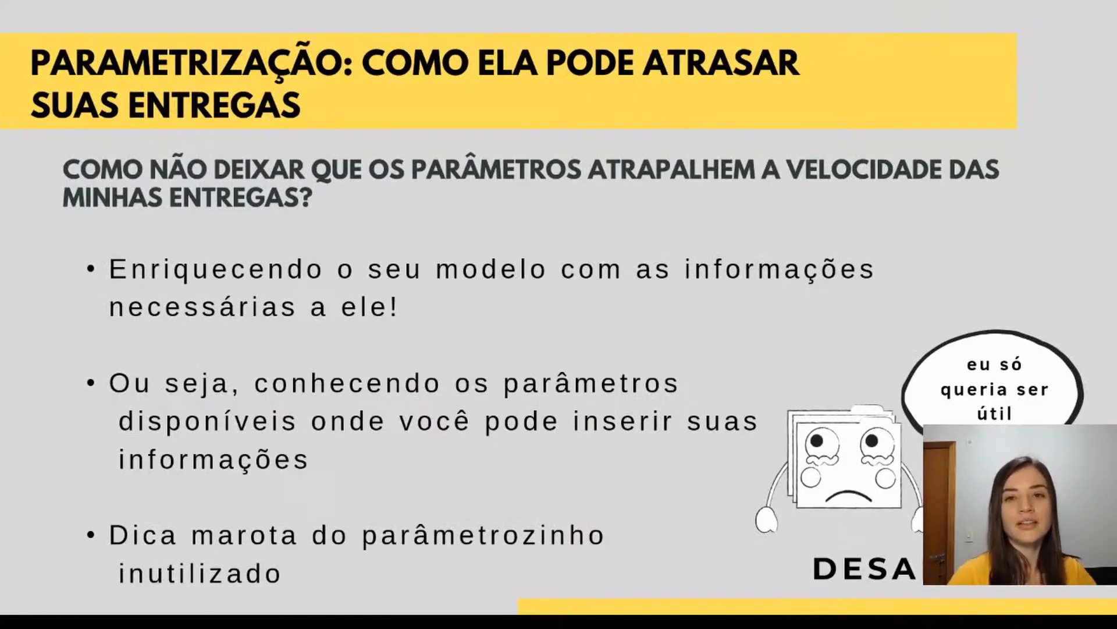
key(Right)
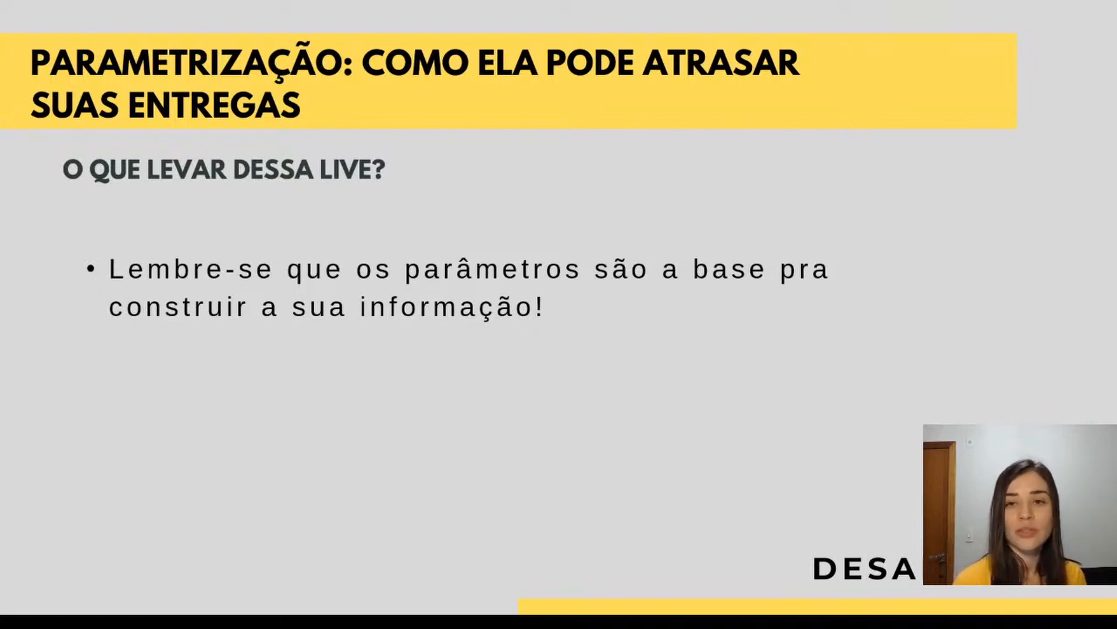
key(Right)
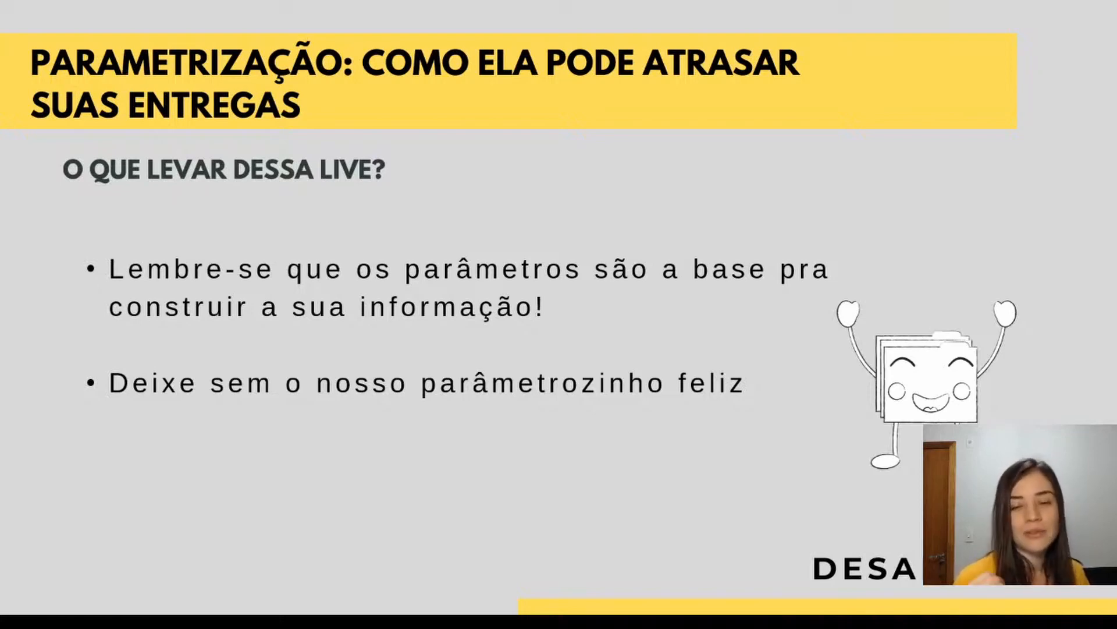
- Advance the slideshow through the remaining points under "O que levar dessa live?", checking the live chat window in between
key(Right)
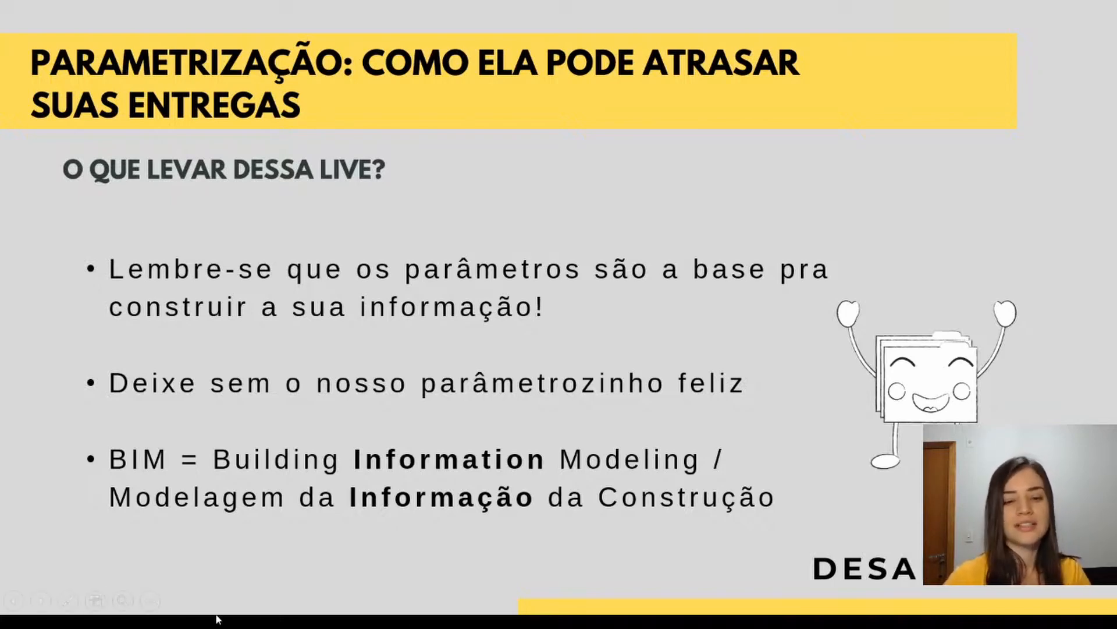
key(alt+Tab)
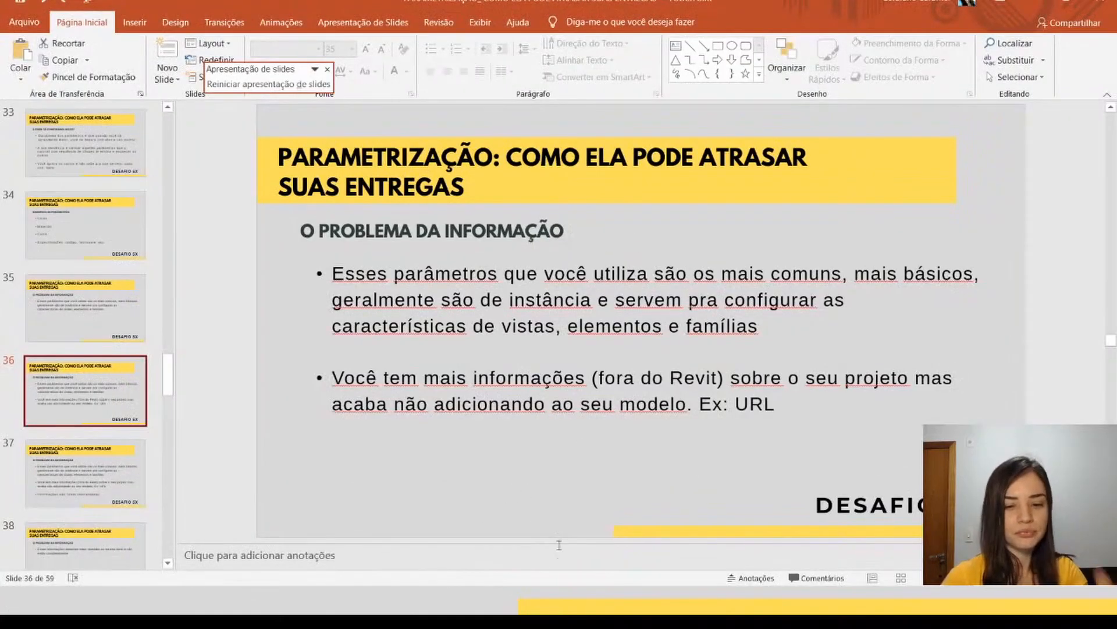
key(alt+Tab)
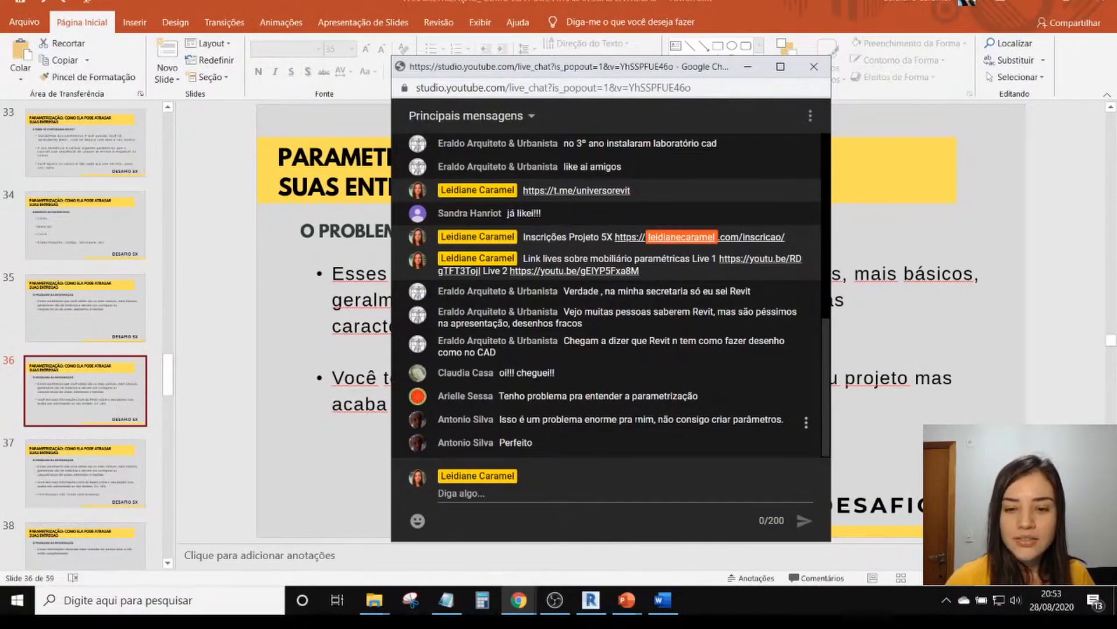
click(1088, 379)
mouse_move(626, 599)
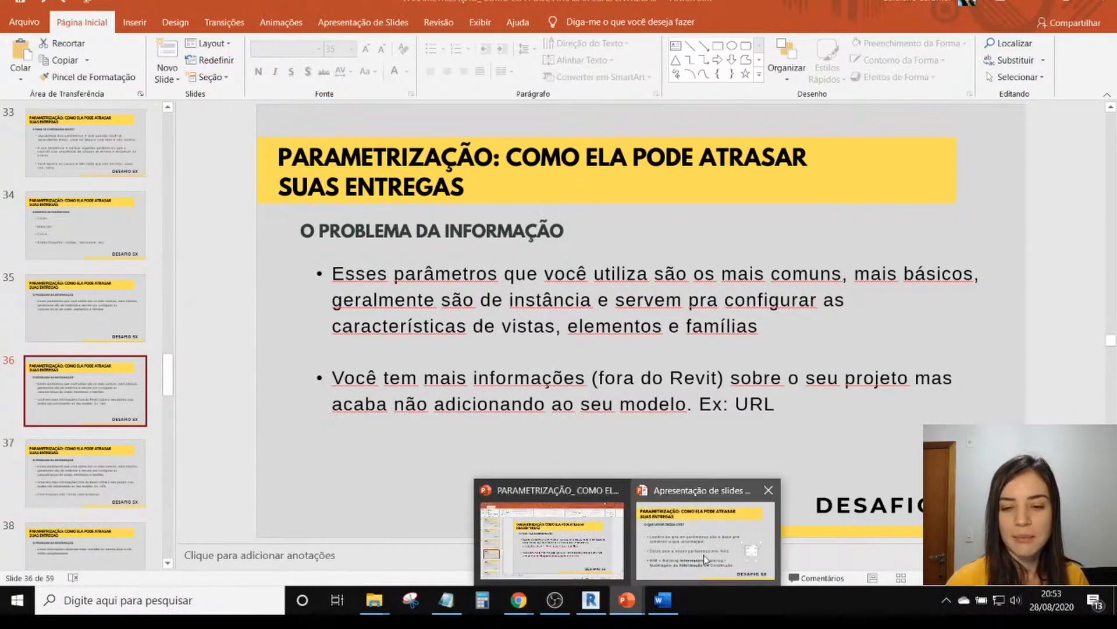
click(703, 554)
key(Right)
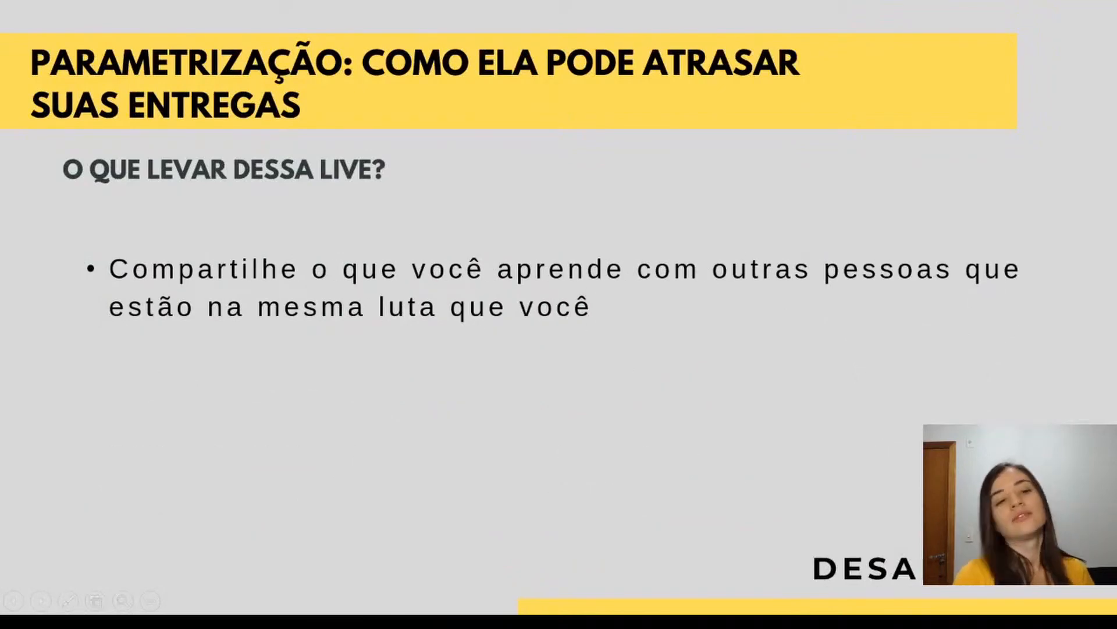
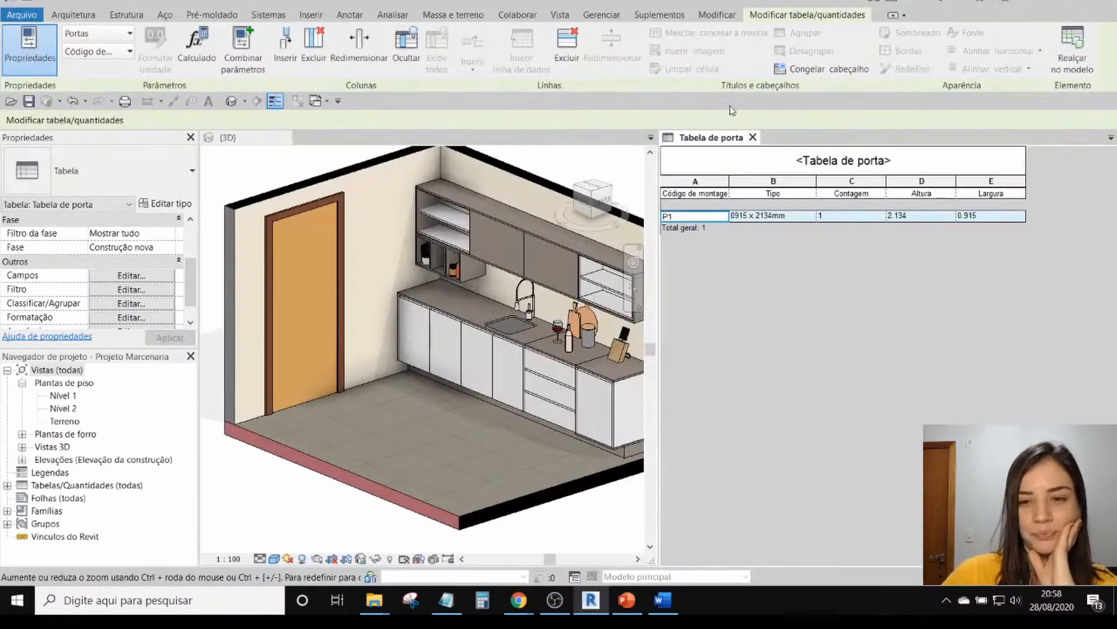
- Switch to Revit, close Tabela de porta and open the Nível 1 floor plan
click(746, 138)
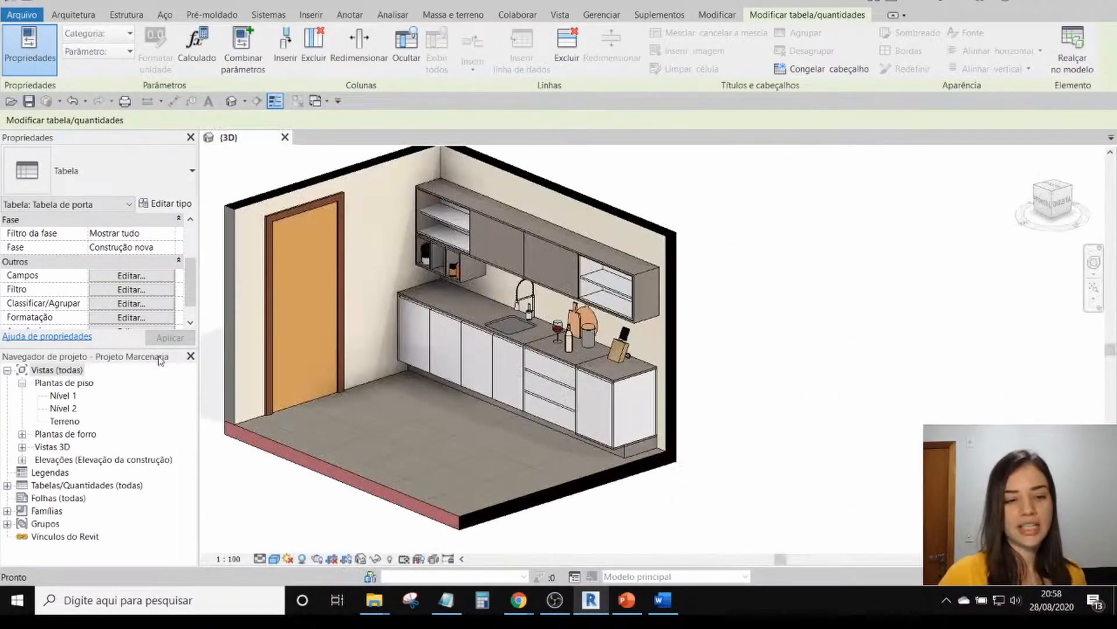
double_click(62, 395)
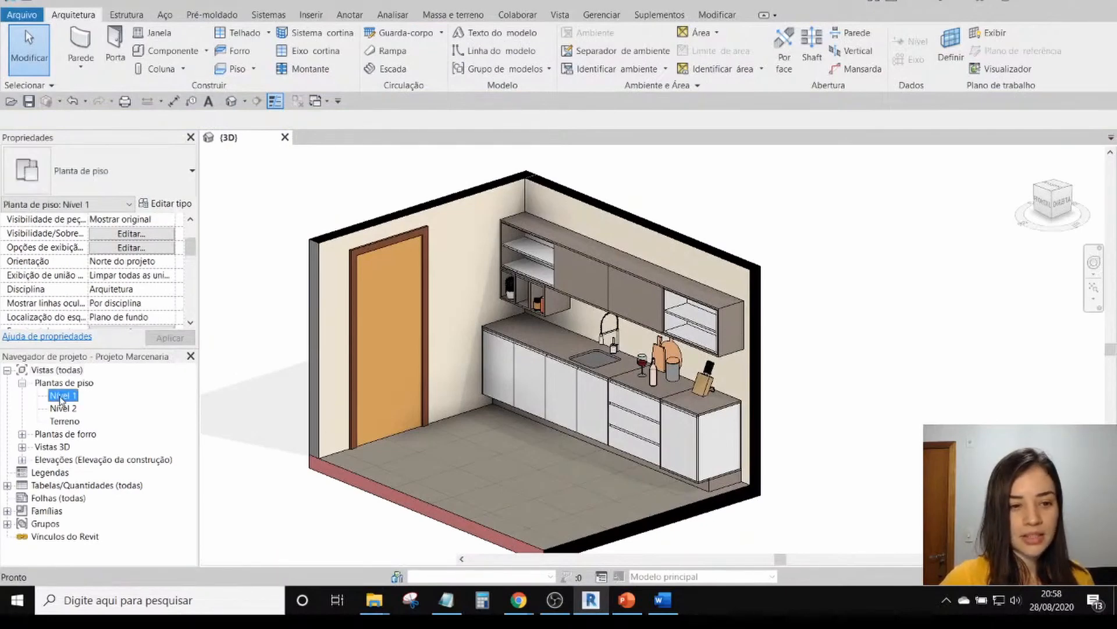
scroll(595, 317, up, 5)
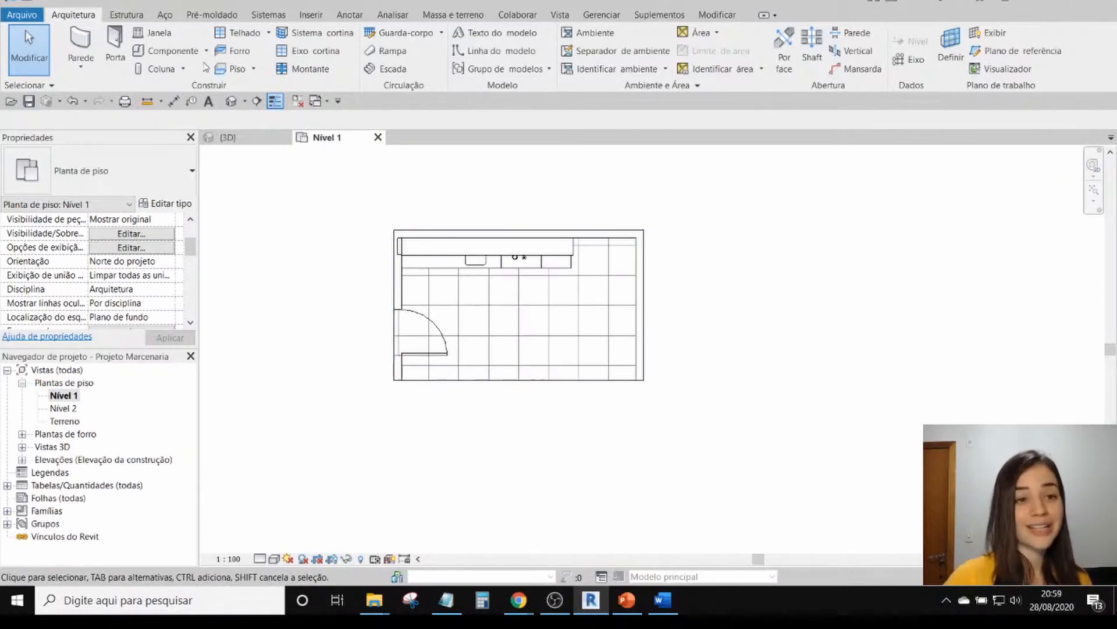
- Create a Genérico - 125 mm footprint roof on Nível 2, with a rectangular boundary over the room extending past its lower wall
click(245, 35)
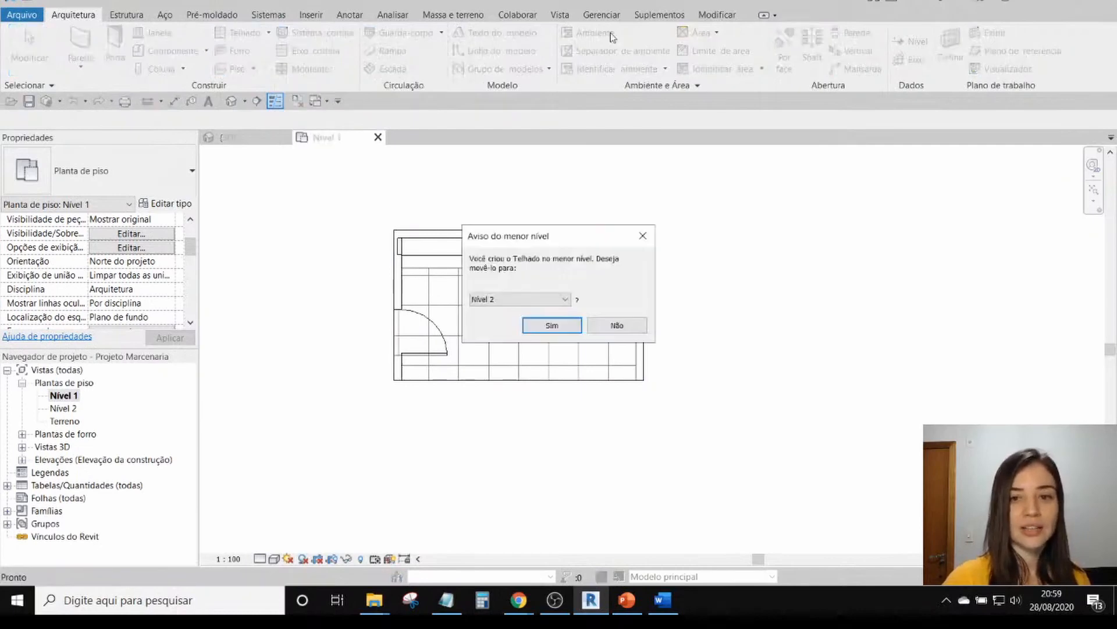
click(582, 327)
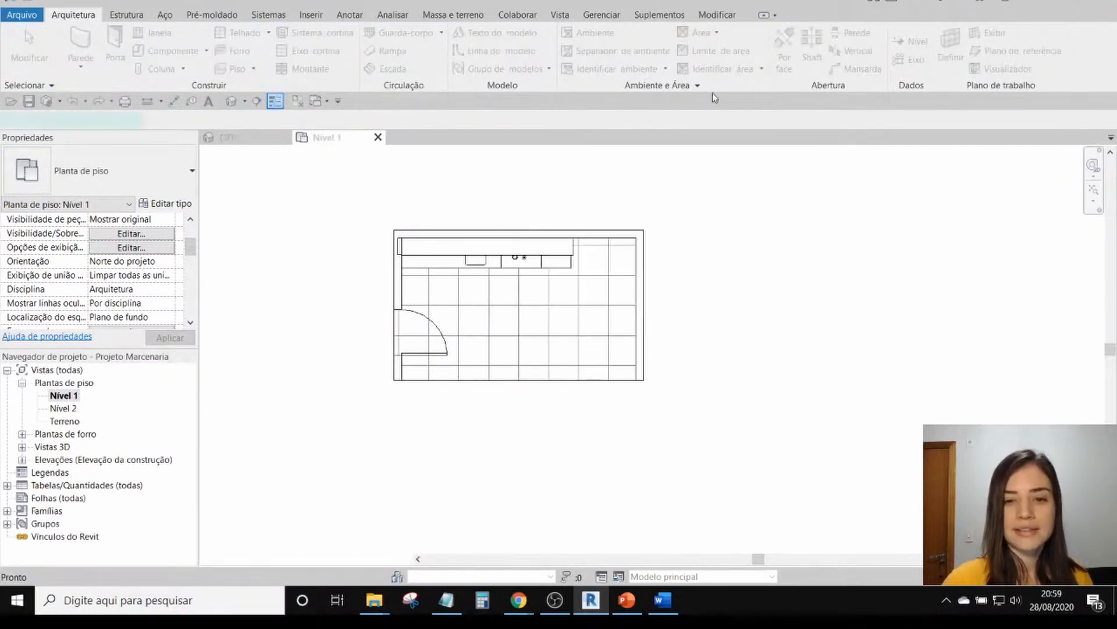
click(394, 231)
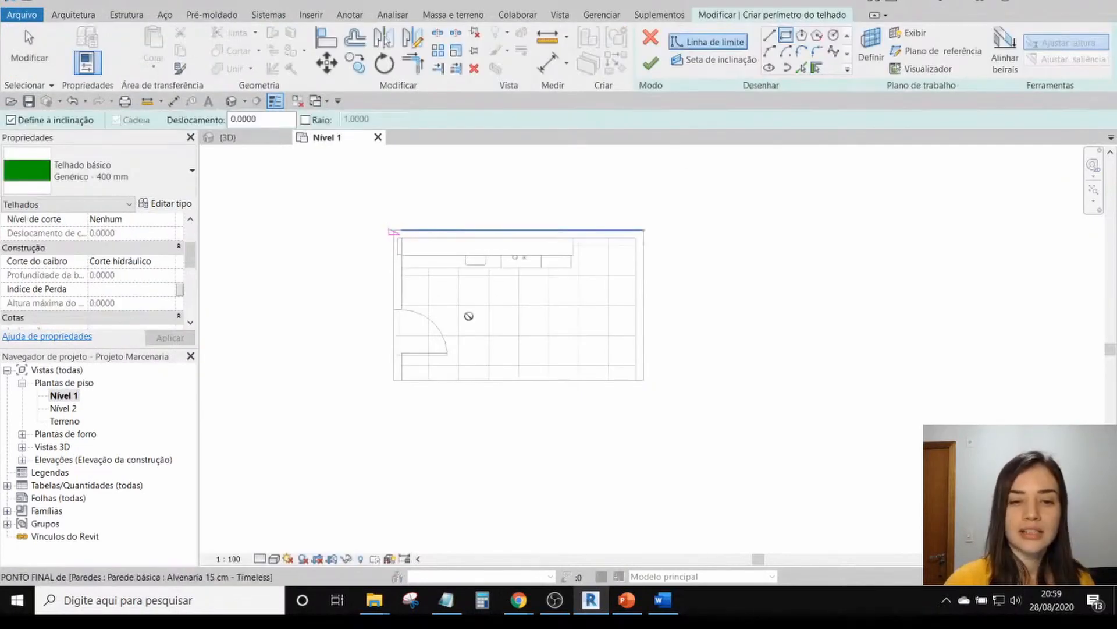
click(644, 435)
click(117, 171)
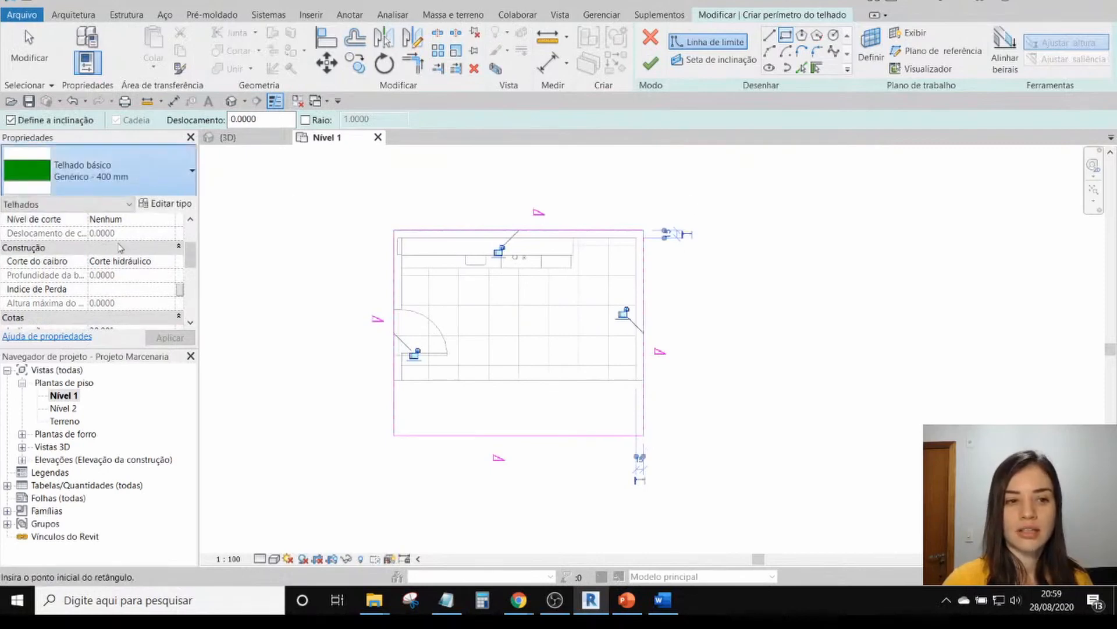
click(129, 277)
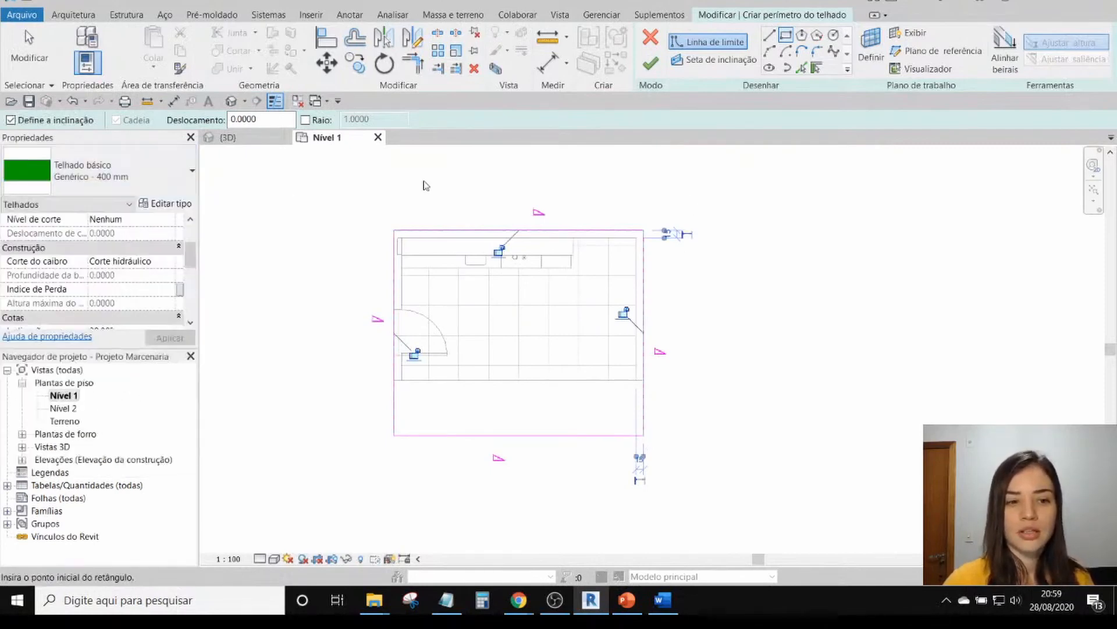
click(659, 69)
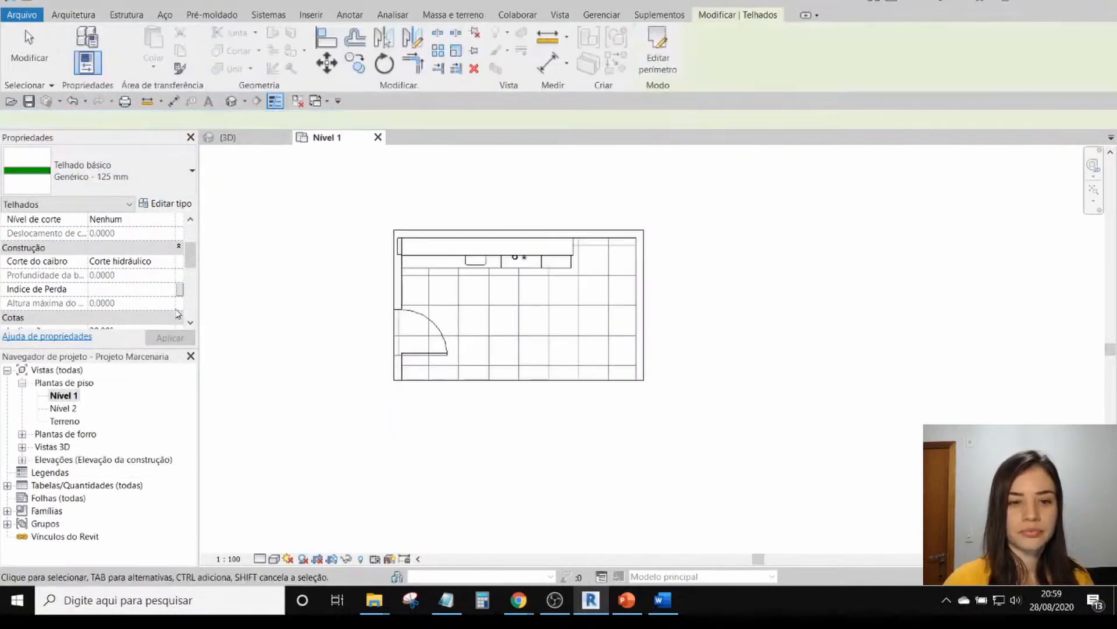
scroll(151, 259, up, 3)
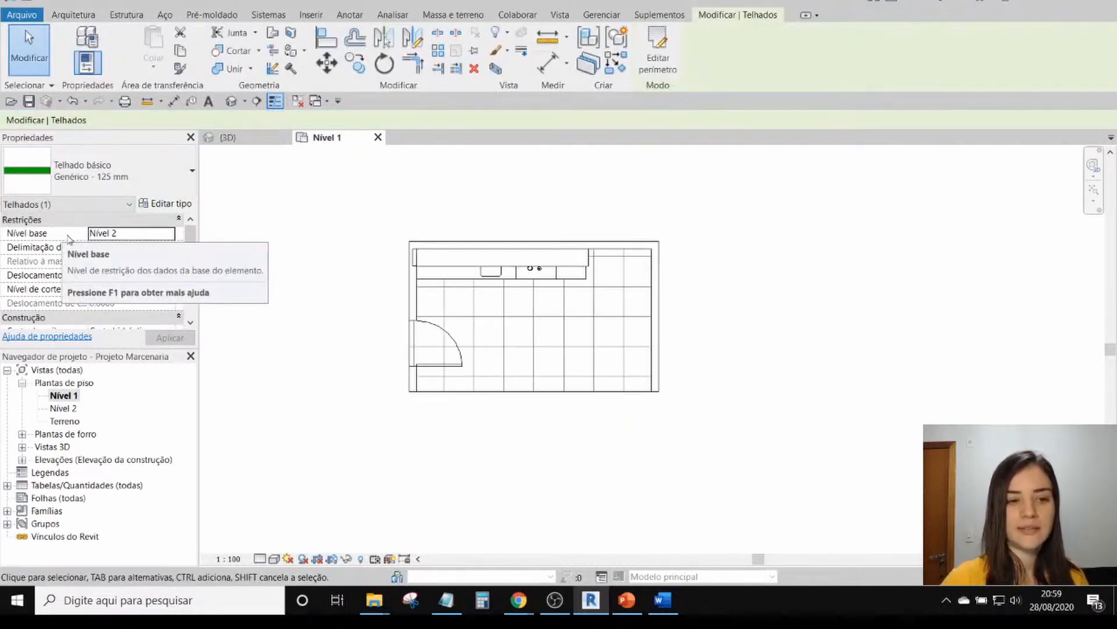
click(718, 324)
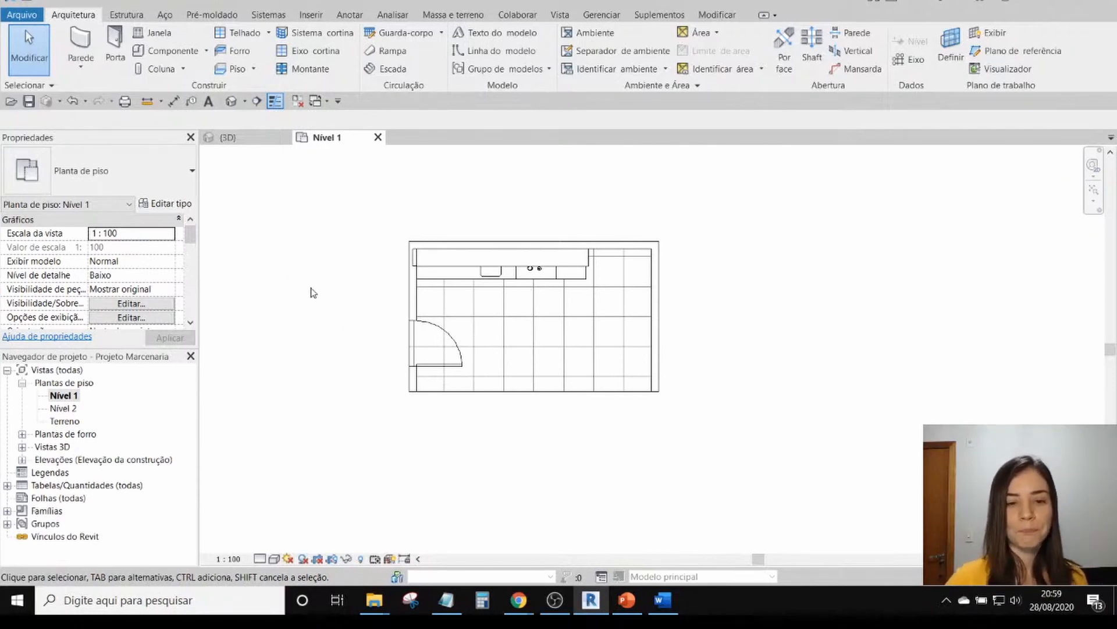
- Draw three connected thin detail lines below the room in Nível 1, outlining the roof overhang about 5 m wide
scroll(96, 225, down, 5)
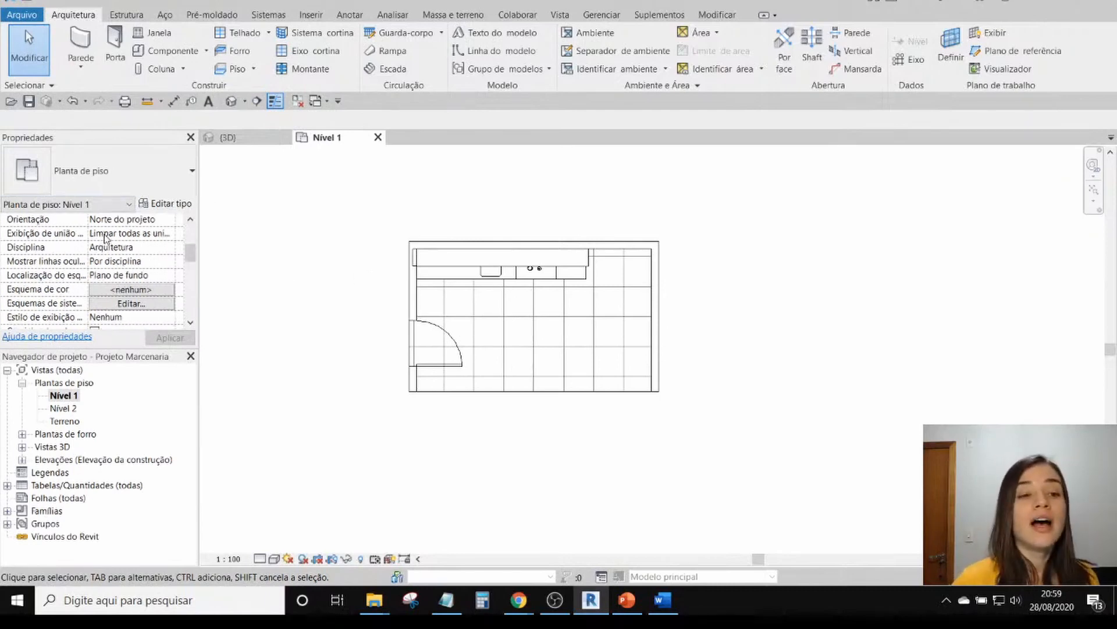
scroll(88, 279, down, 2)
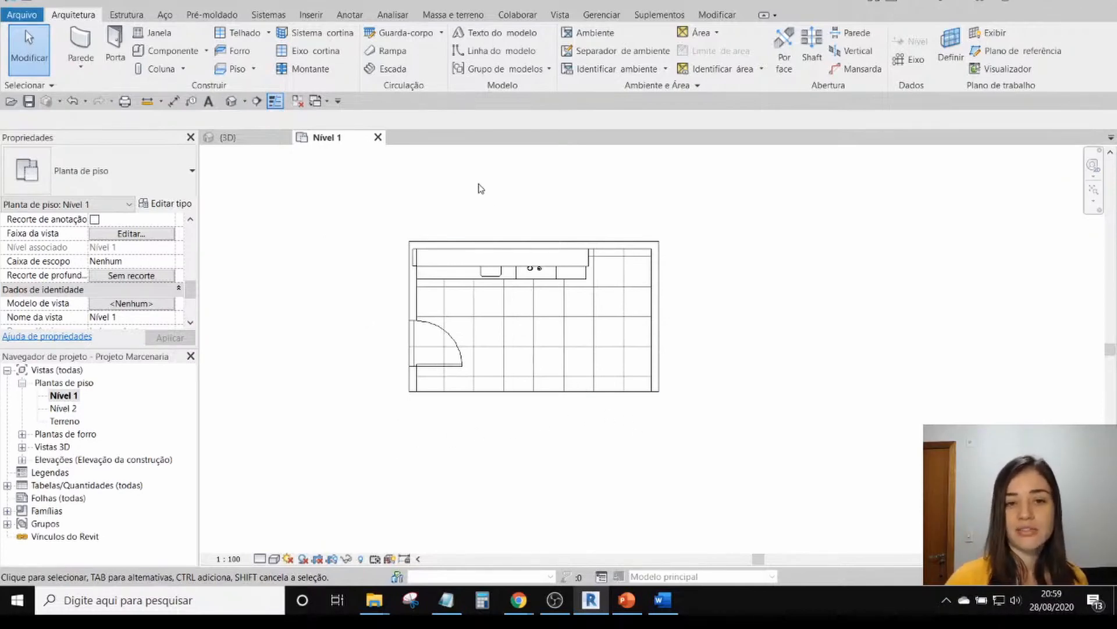
click(348, 18)
click(435, 32)
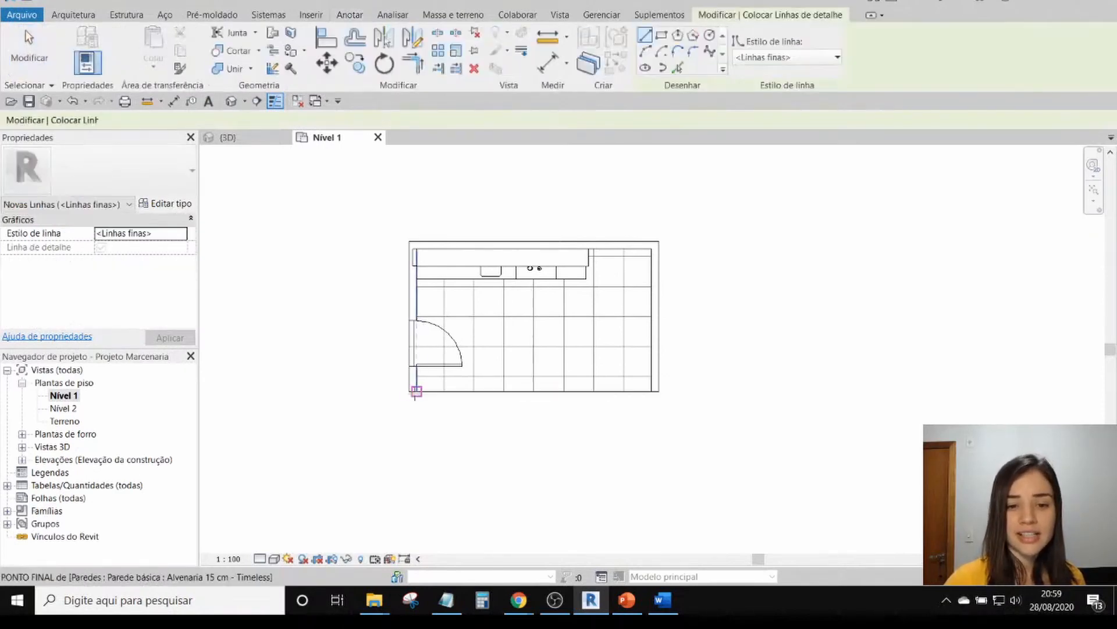
click(411, 391)
click(410, 435)
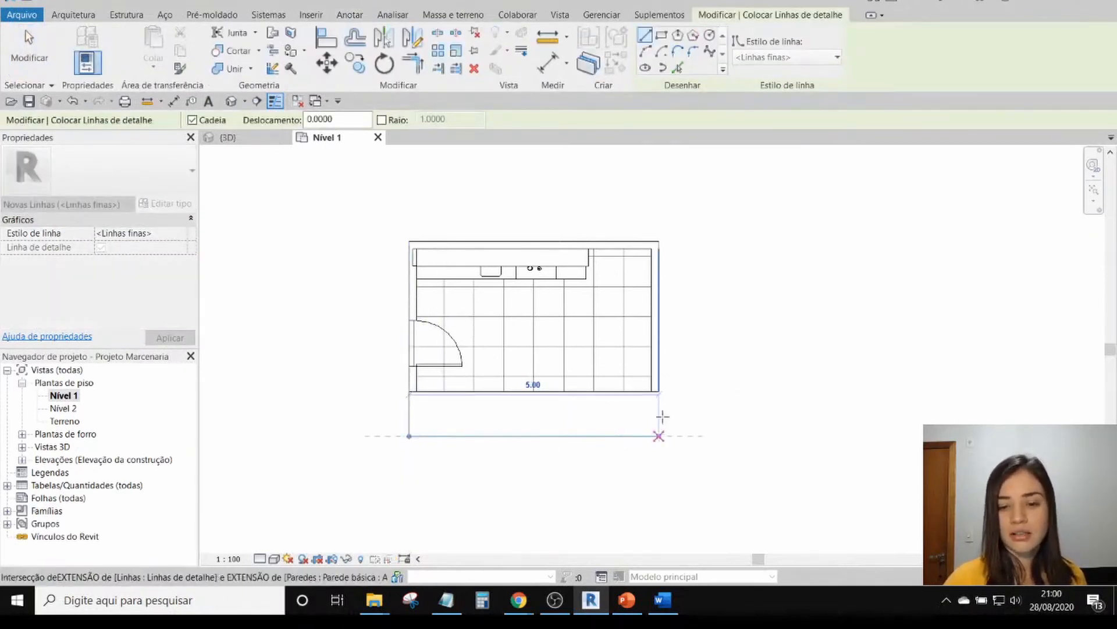
click(660, 435)
click(660, 391)
key(Escape)
key(Escape)
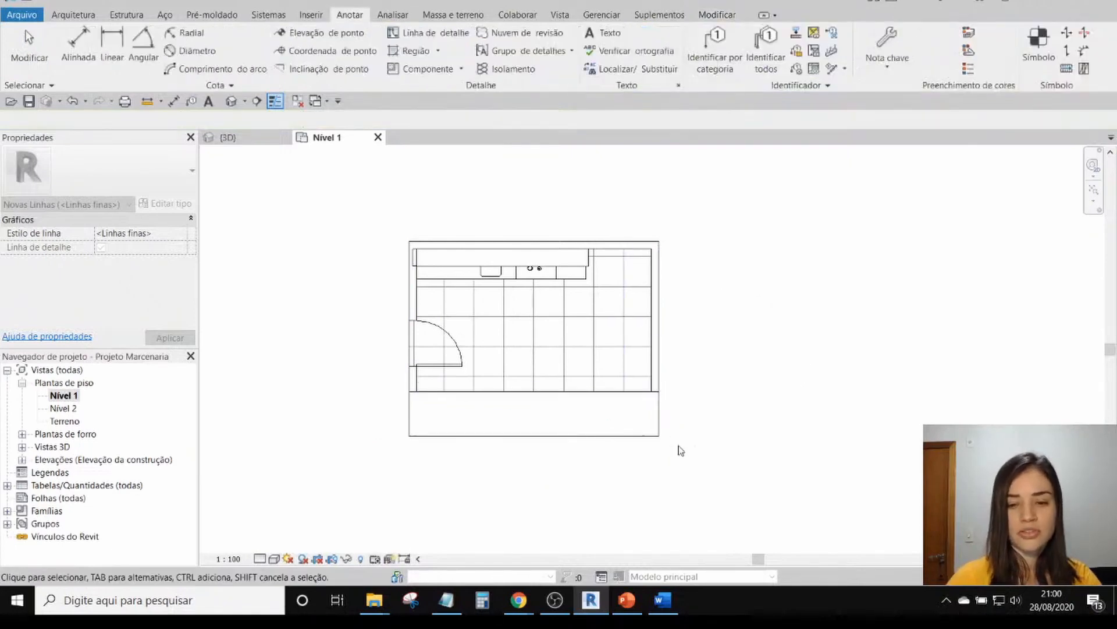
- Change the line style of the three overhang detail lines to <Projeção>
drag(679, 446, 384, 422)
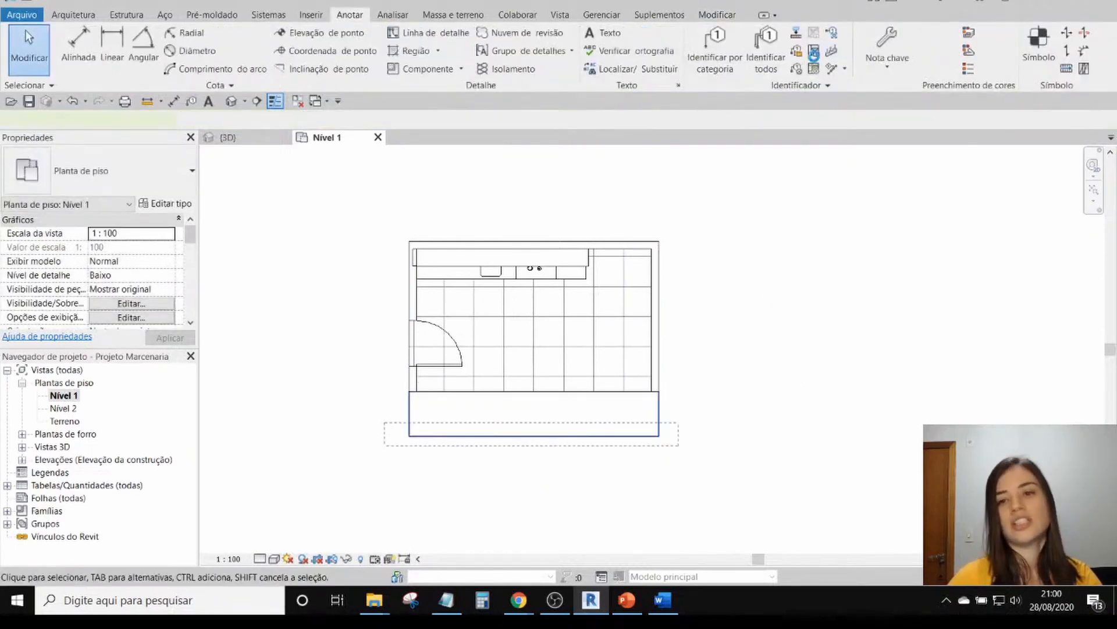
click(709, 57)
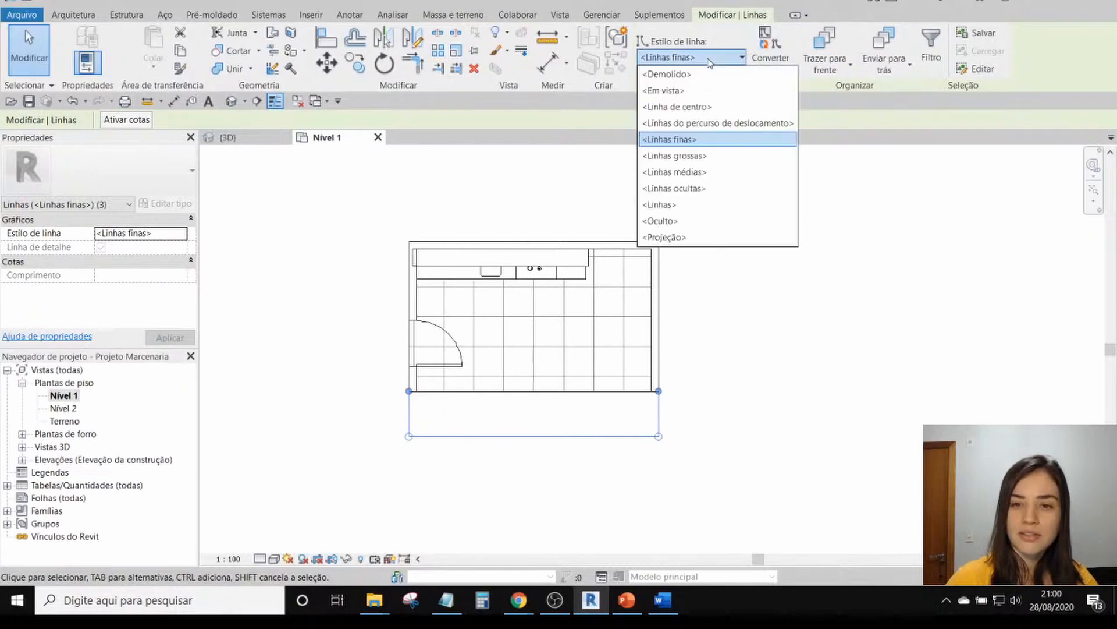
click(715, 240)
click(761, 337)
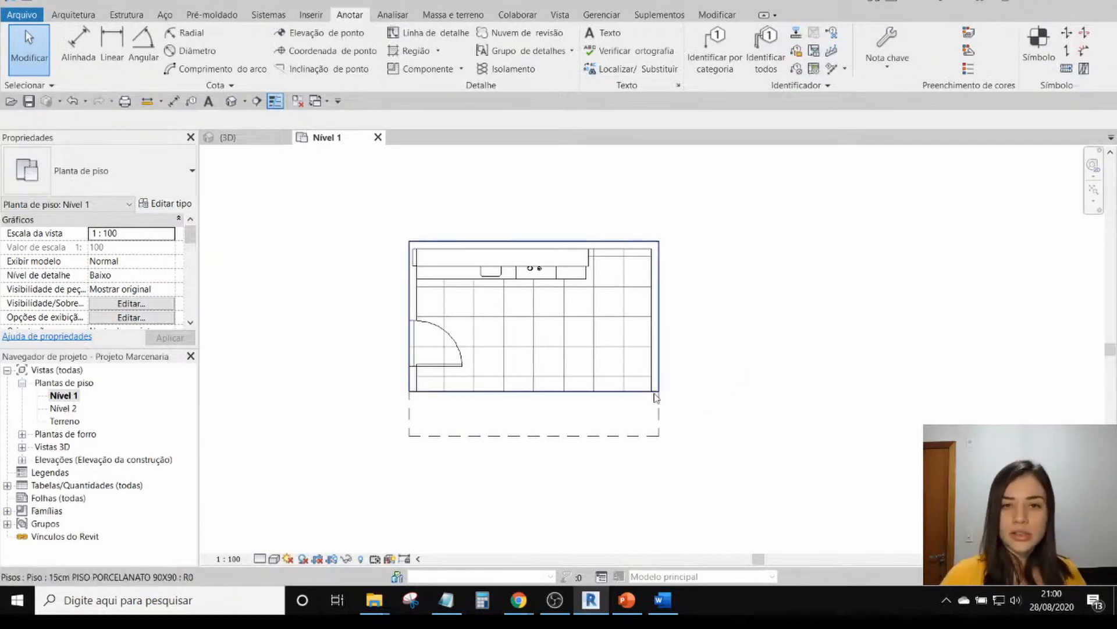
- Delete the three dashed detail lines that outline the roof overhang
click(585, 443)
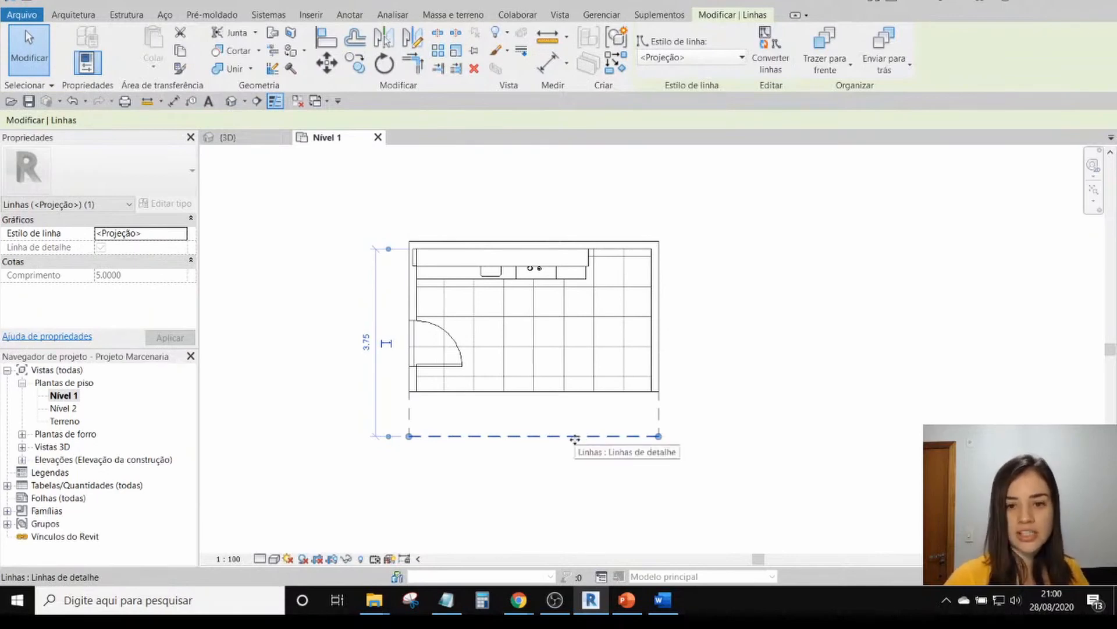
drag(700, 439, 398, 431)
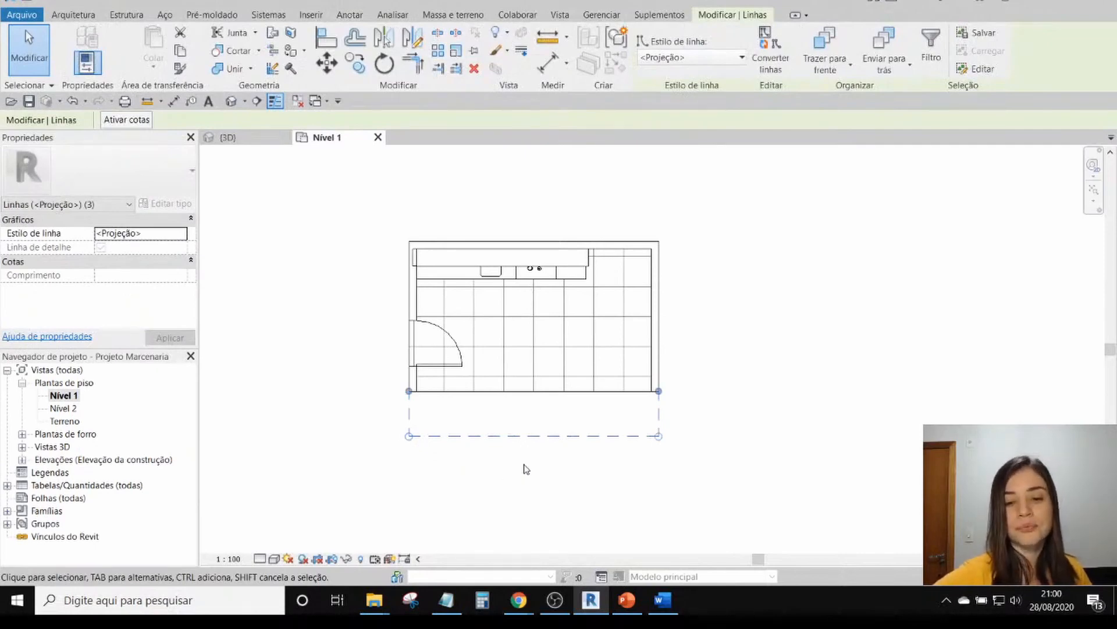
key(Delete)
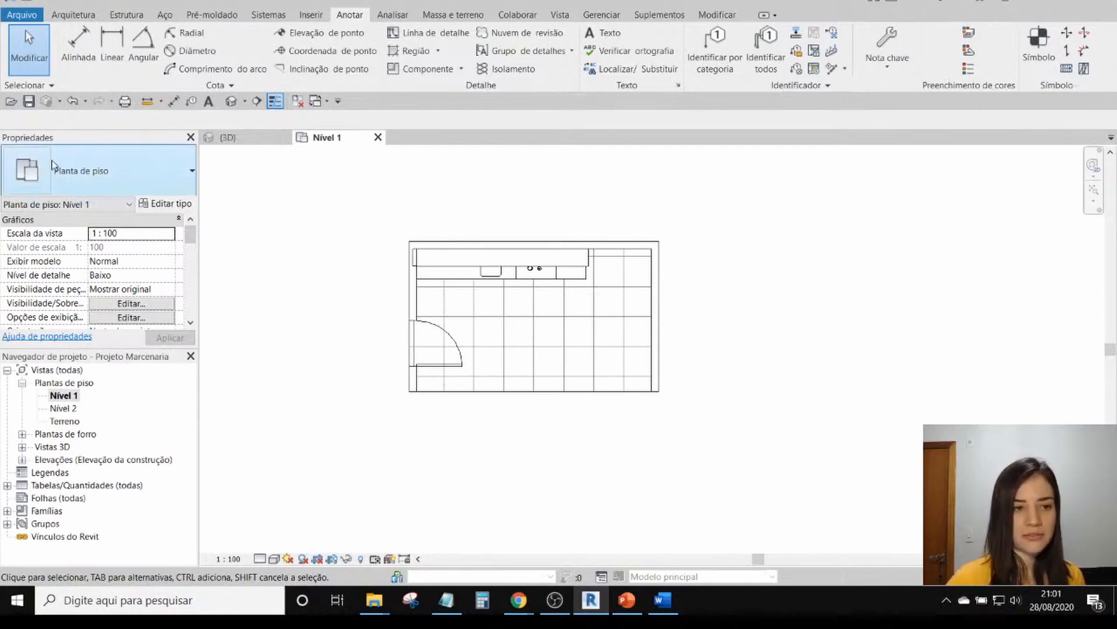
- Set the underlay Faixa: Nível base of the Nível 1 plan to Nível 2 and apply it
scroll(60, 243, down, 6)
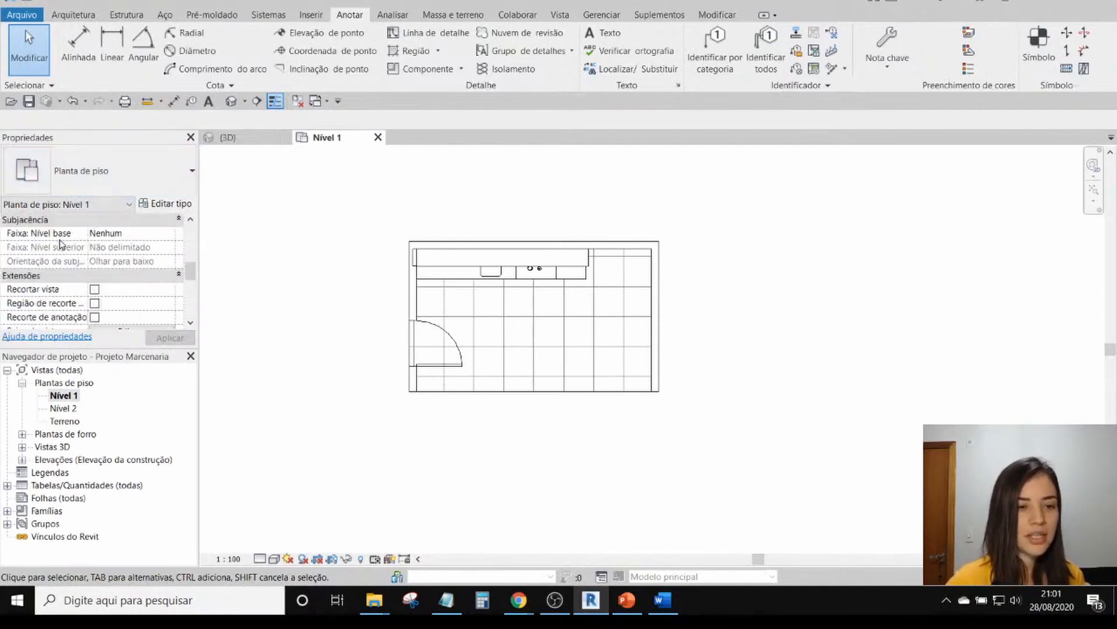
click(169, 233)
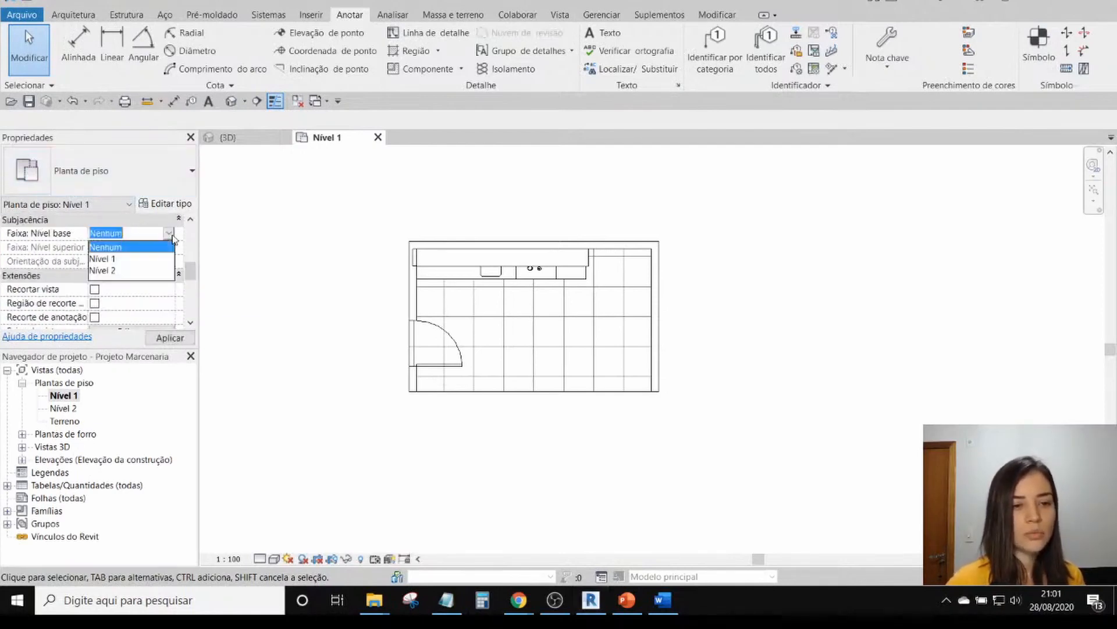
click(129, 270)
click(170, 338)
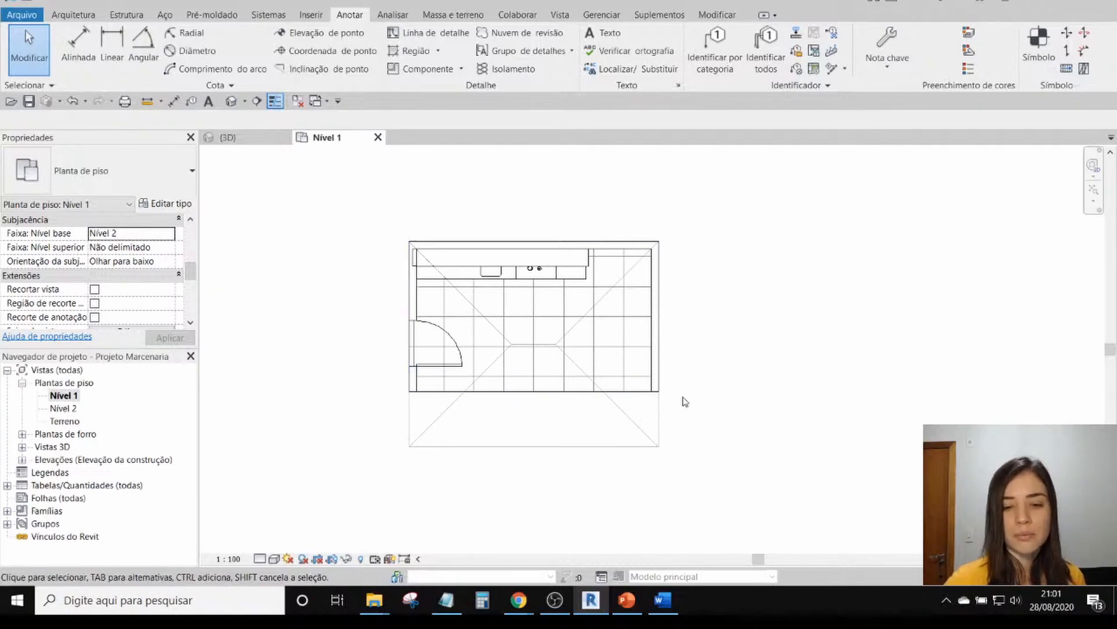
- Override the three roof overhang edges below the room in Nível 1 with the <Projeção> line style using the Linework tool
click(717, 15)
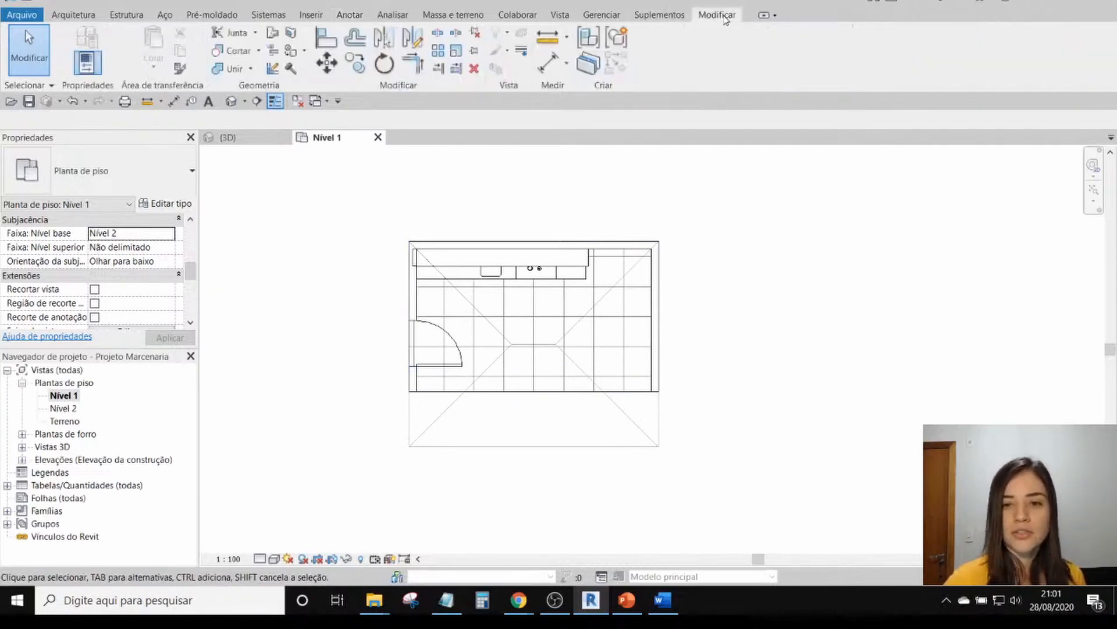
click(526, 54)
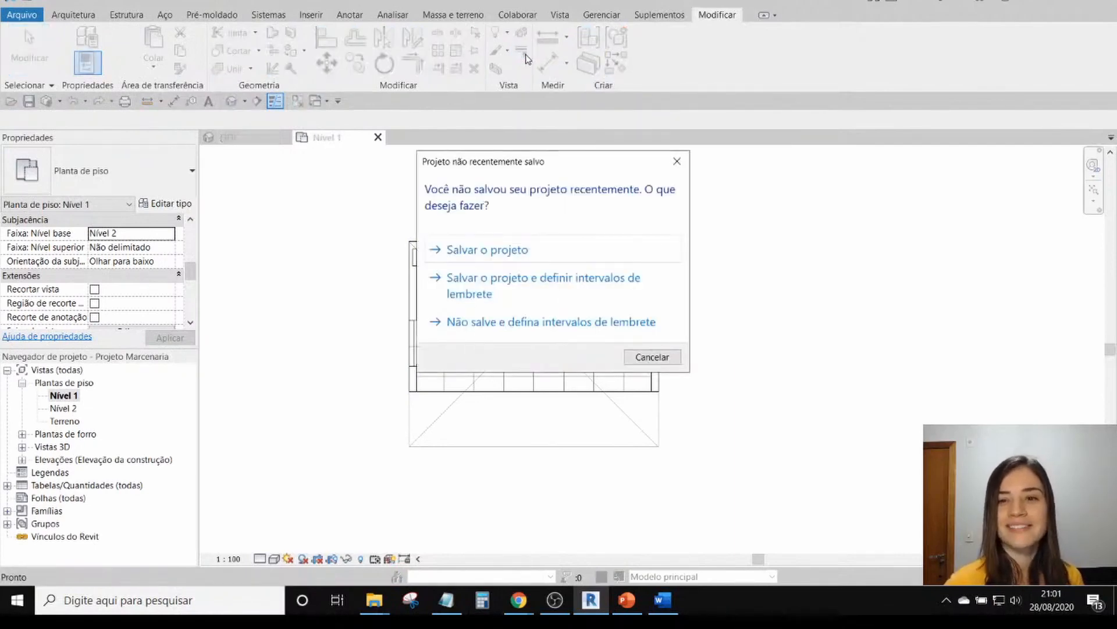
click(666, 361)
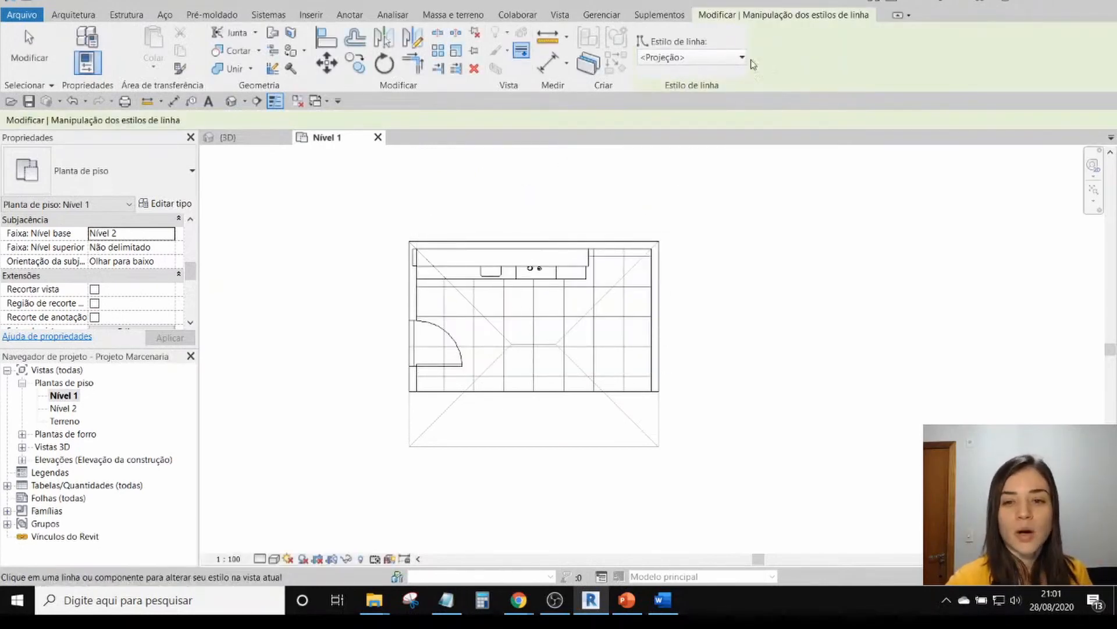
click(686, 58)
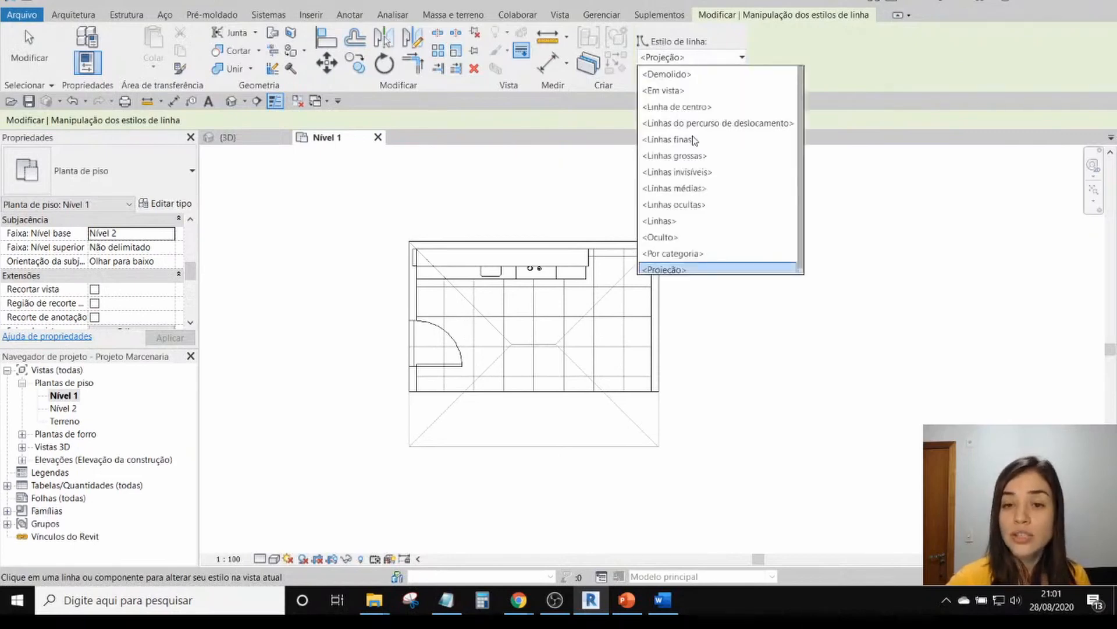
click(703, 58)
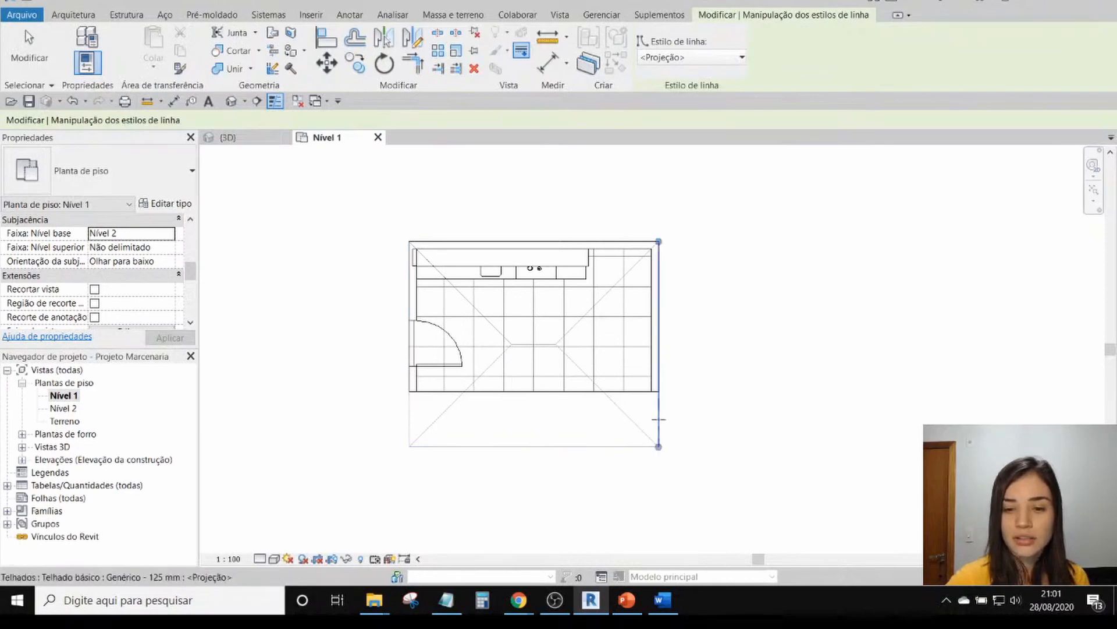
click(658, 439)
click(611, 446)
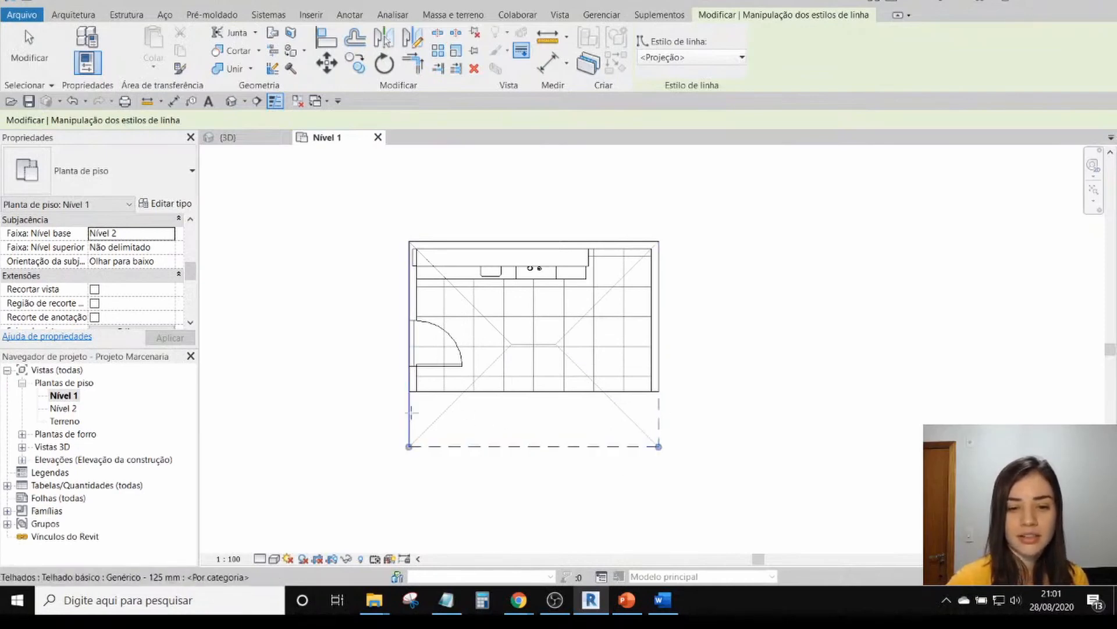
click(410, 418)
click(32, 57)
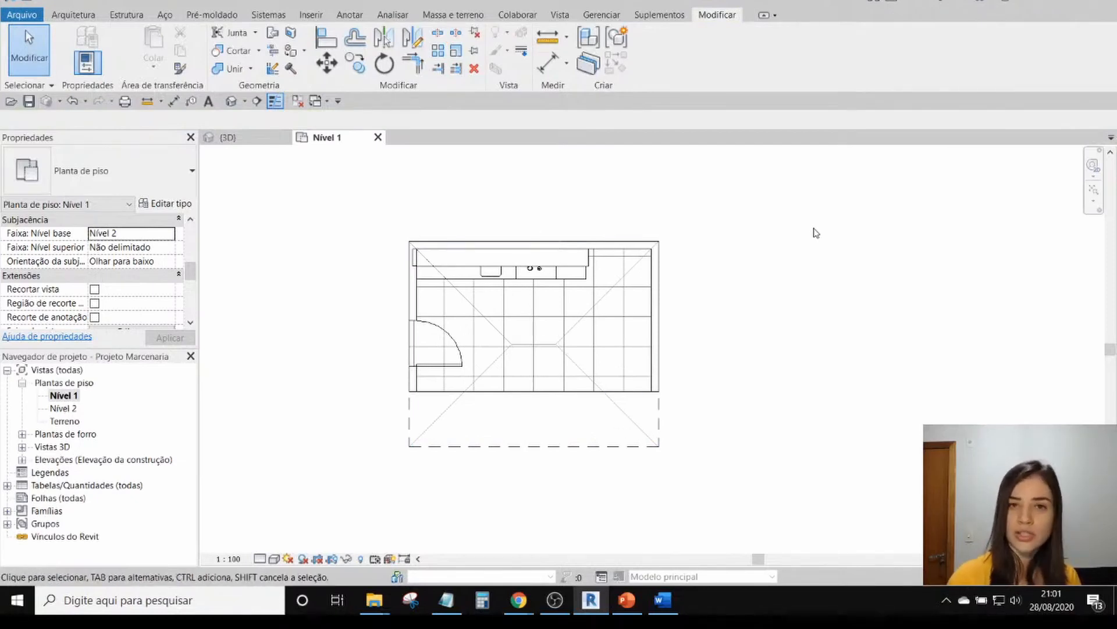
- Set the underlay Faixa: Nível base of the Nível 1 plan to Nenhum and apply it
click(169, 235)
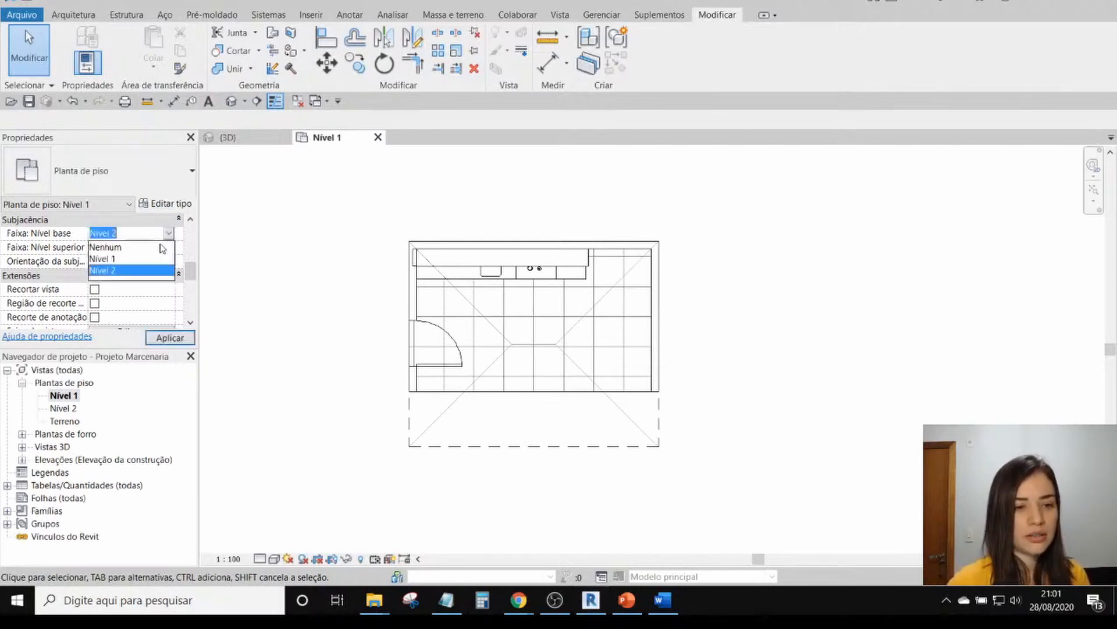
click(158, 247)
click(170, 337)
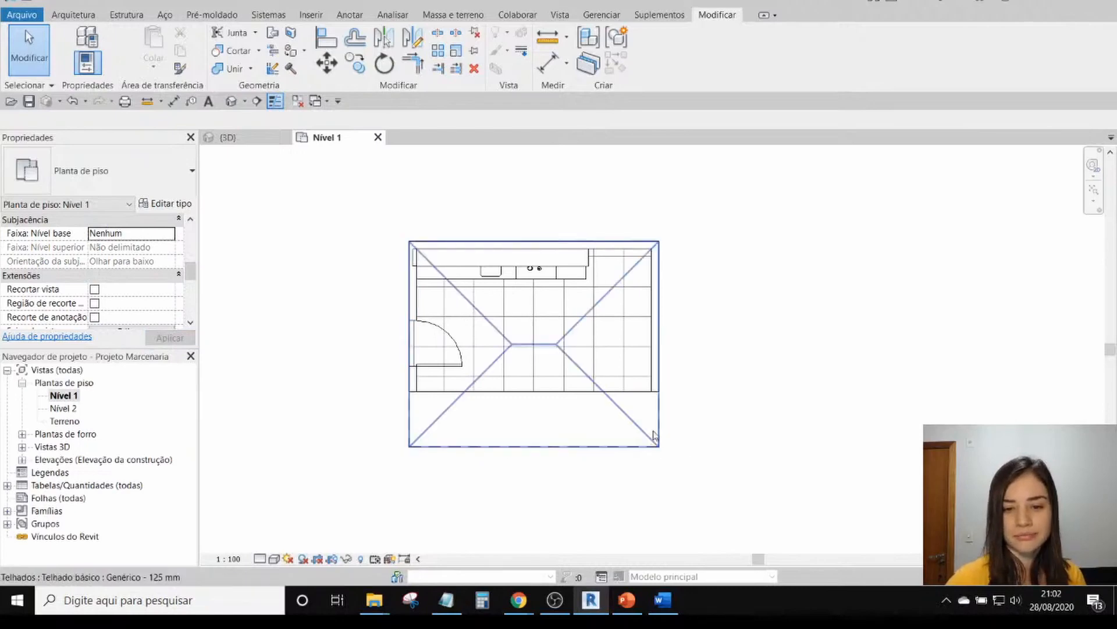
middle_drag(816, 421, 746, 444)
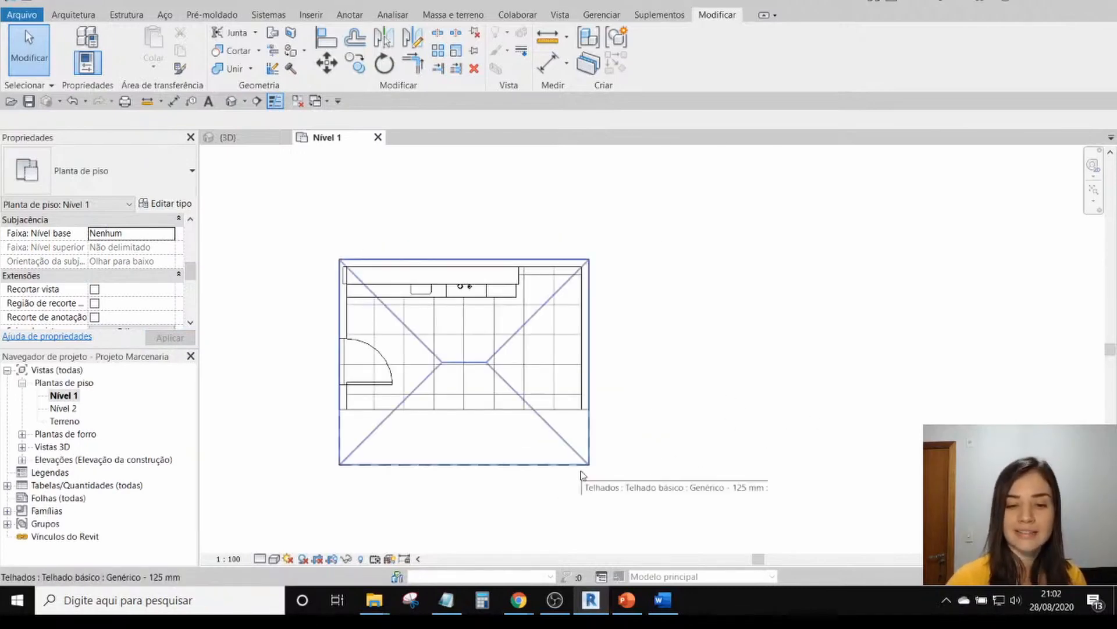
middle_drag(565, 486, 579, 484)
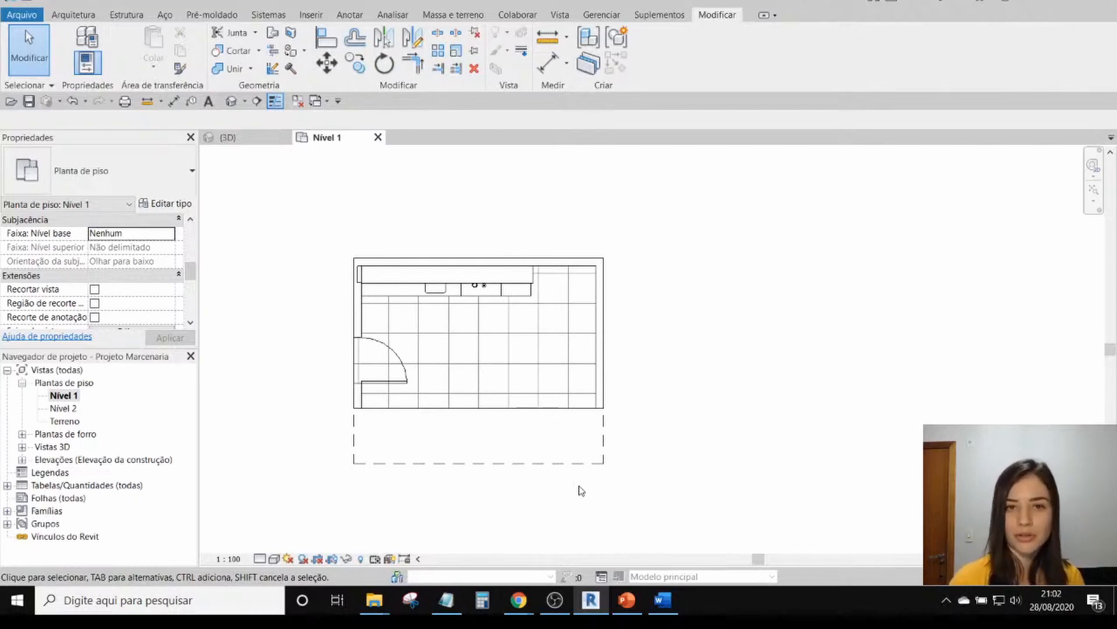
middle_drag(663, 465, 702, 405)
scroll(701, 404, up, 1)
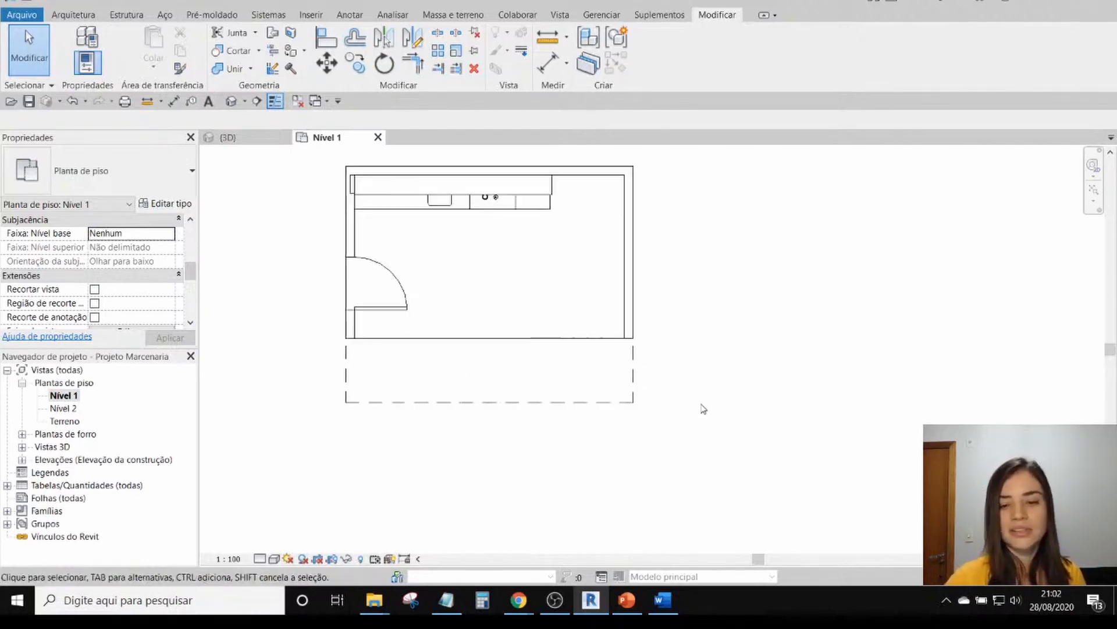
scroll(701, 405, down, 1)
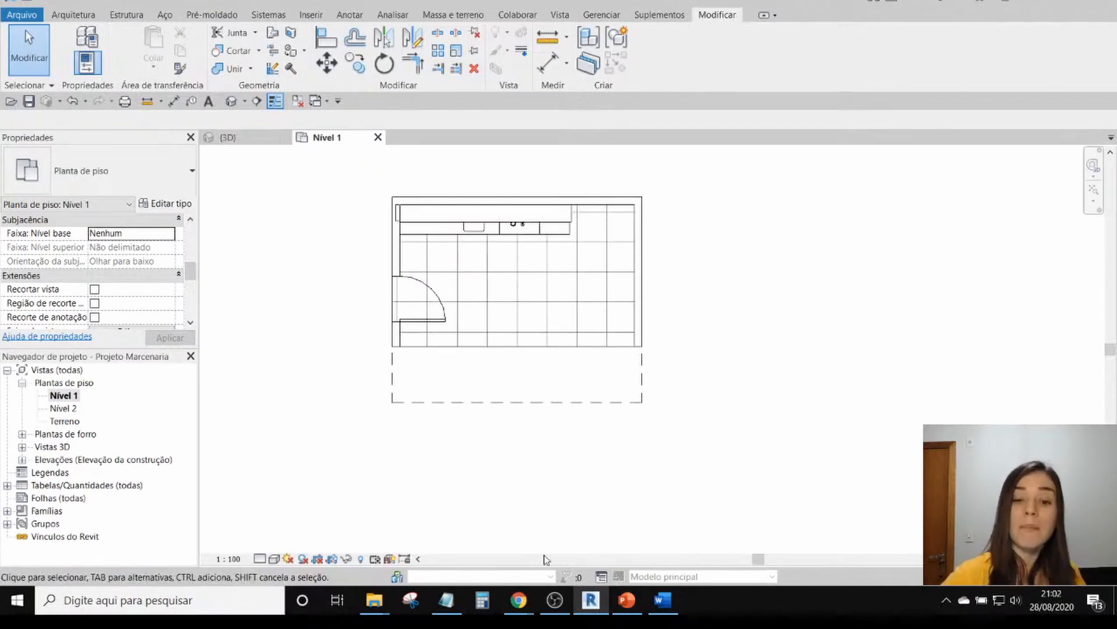
- Check the live chat in Chrome and switch to the closing slides in PowerPoint
click(523, 599)
click(589, 547)
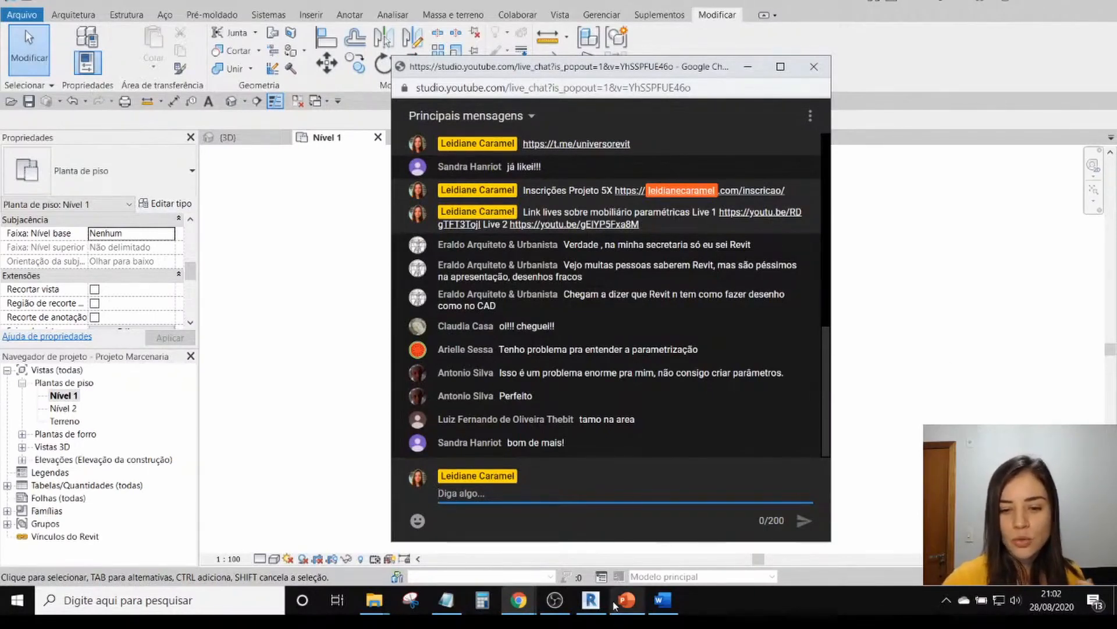
mouse_move(632, 611)
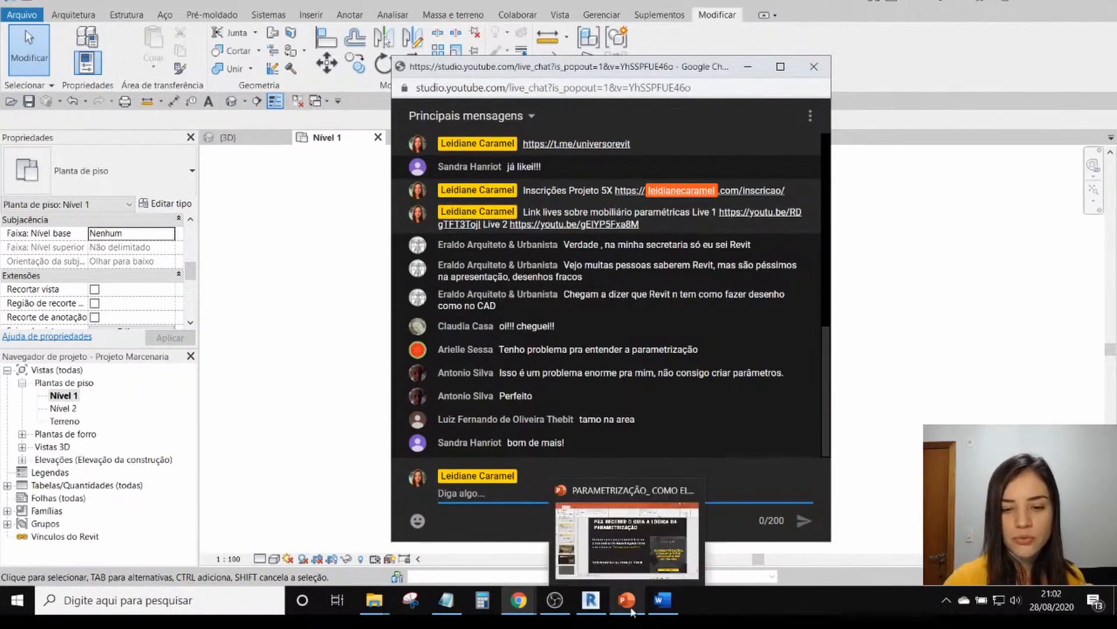
click(628, 544)
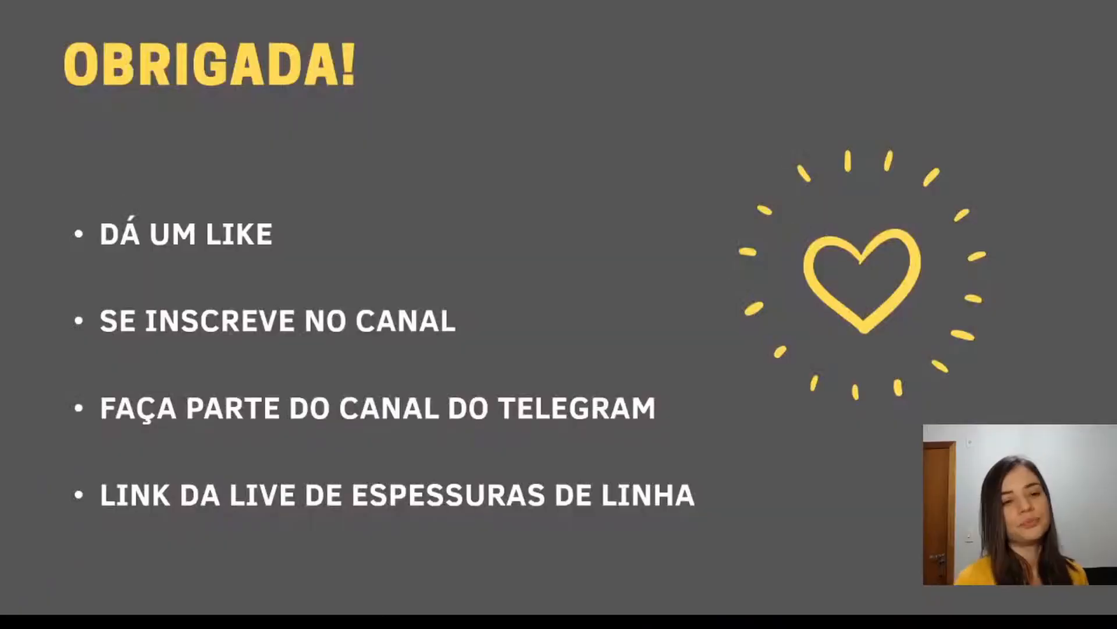
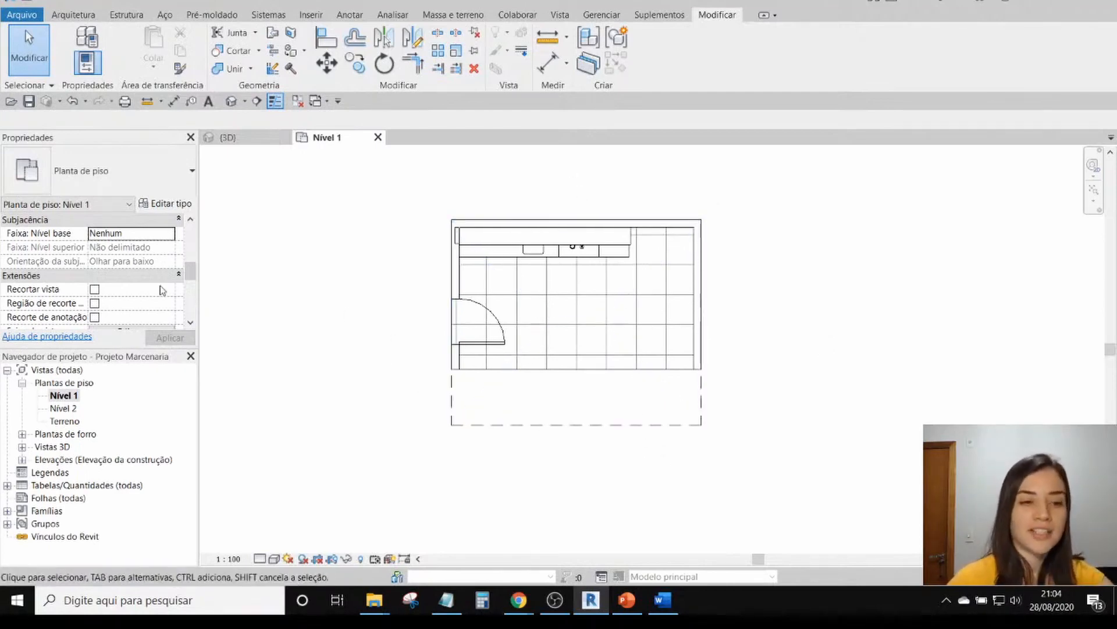
- Open the Faixa da vista settings of the Nível 1 plan and expand the sample view range diagram
scroll(164, 285, up, 5)
scroll(165, 281, down, 5)
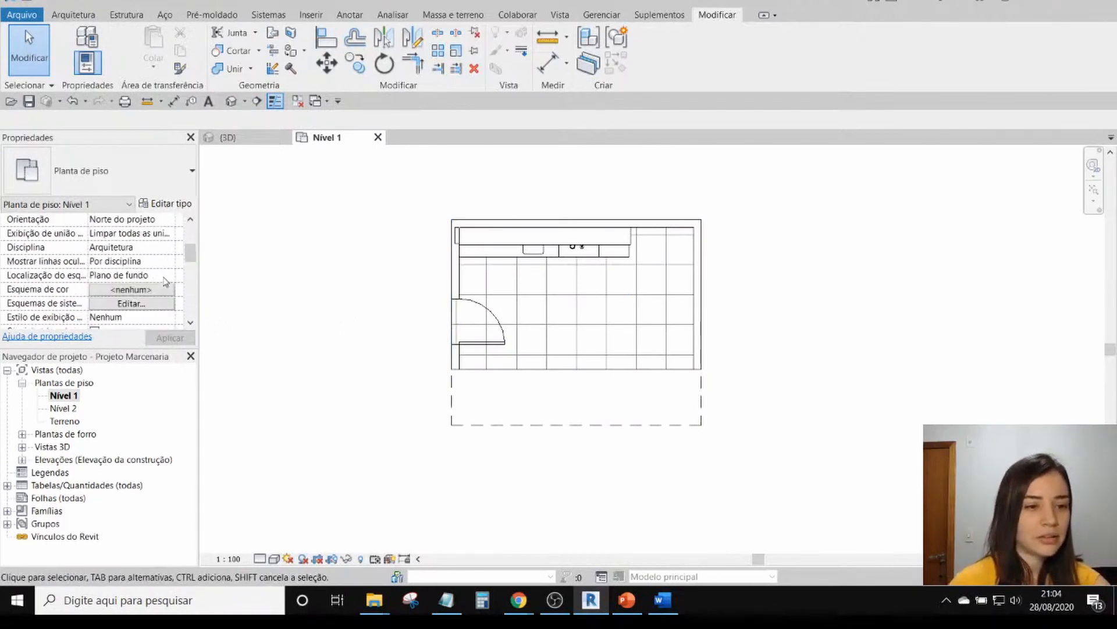
scroll(92, 272, down, 2)
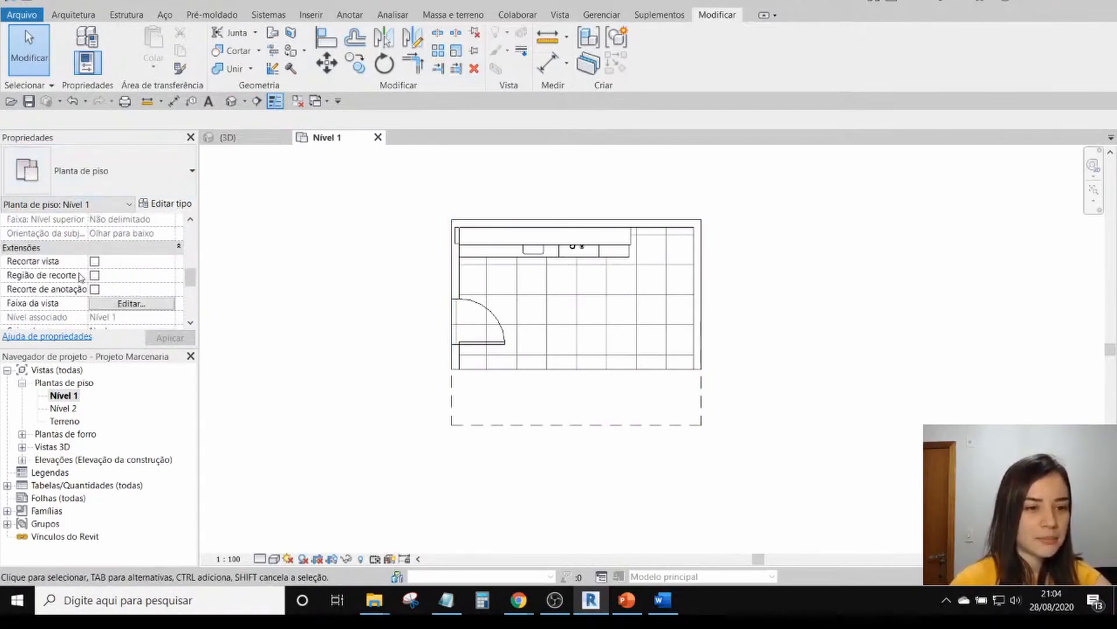
scroll(64, 277, down, 2)
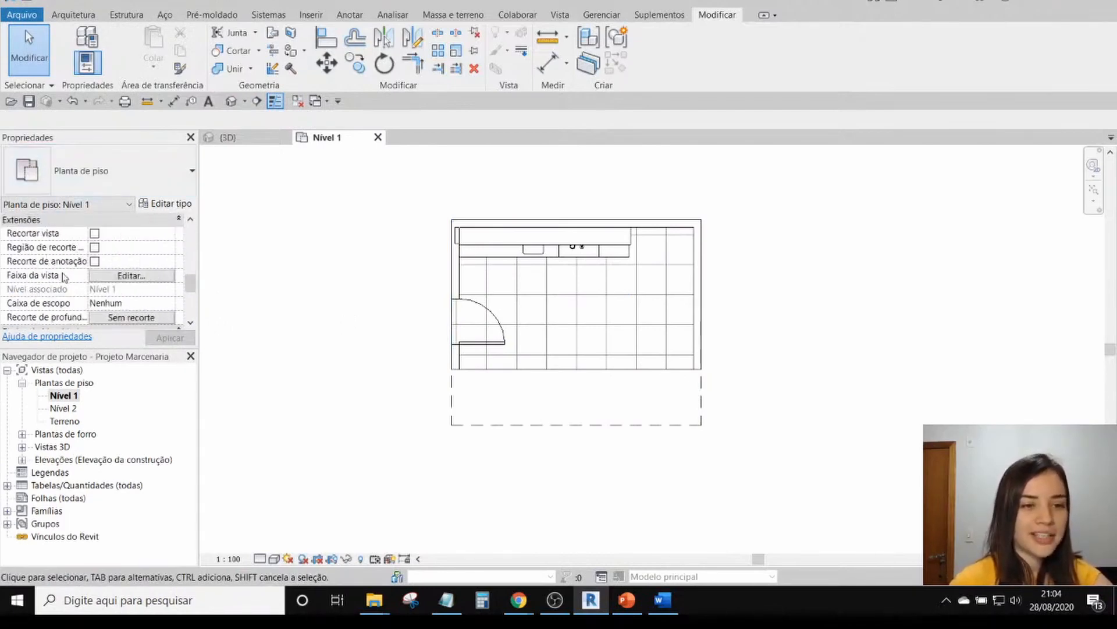
click(143, 275)
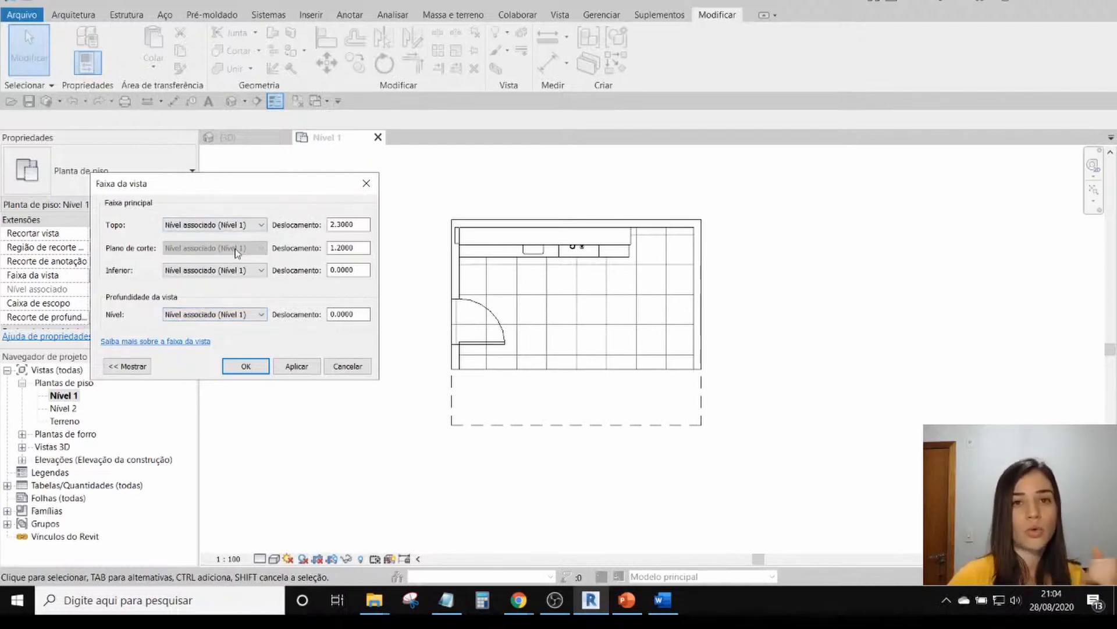
click(225, 223)
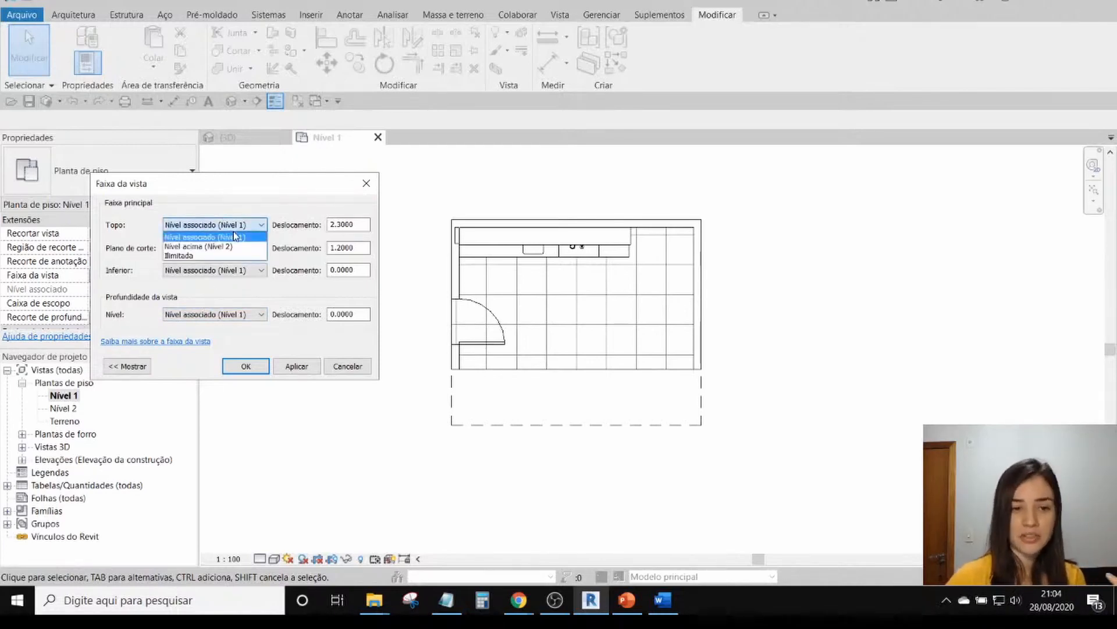
click(237, 227)
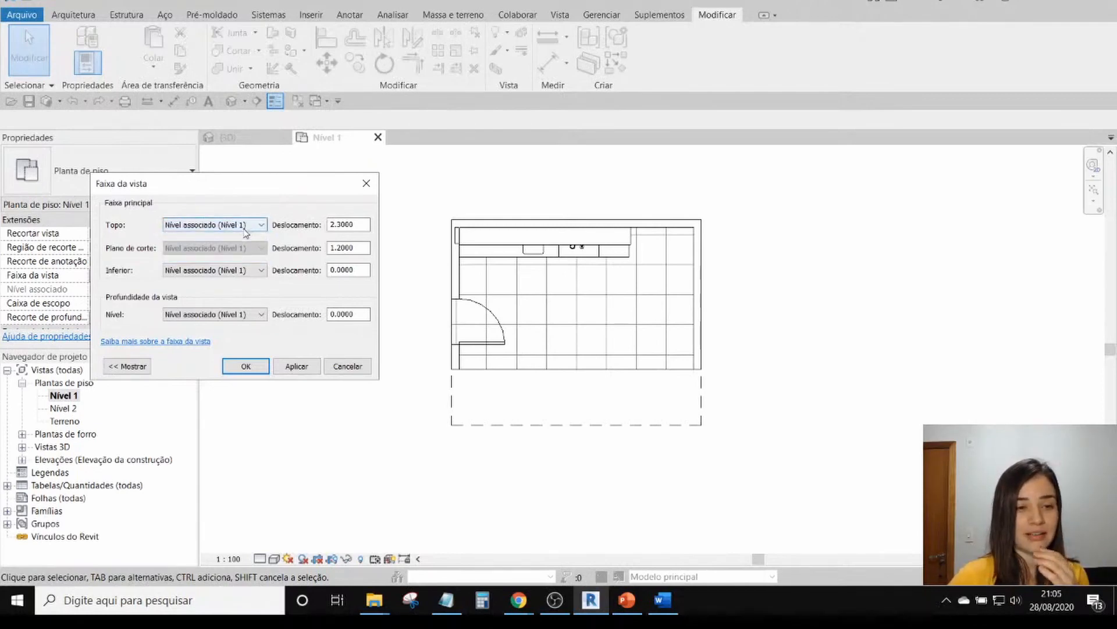
drag(224, 190, 359, 187)
click(261, 363)
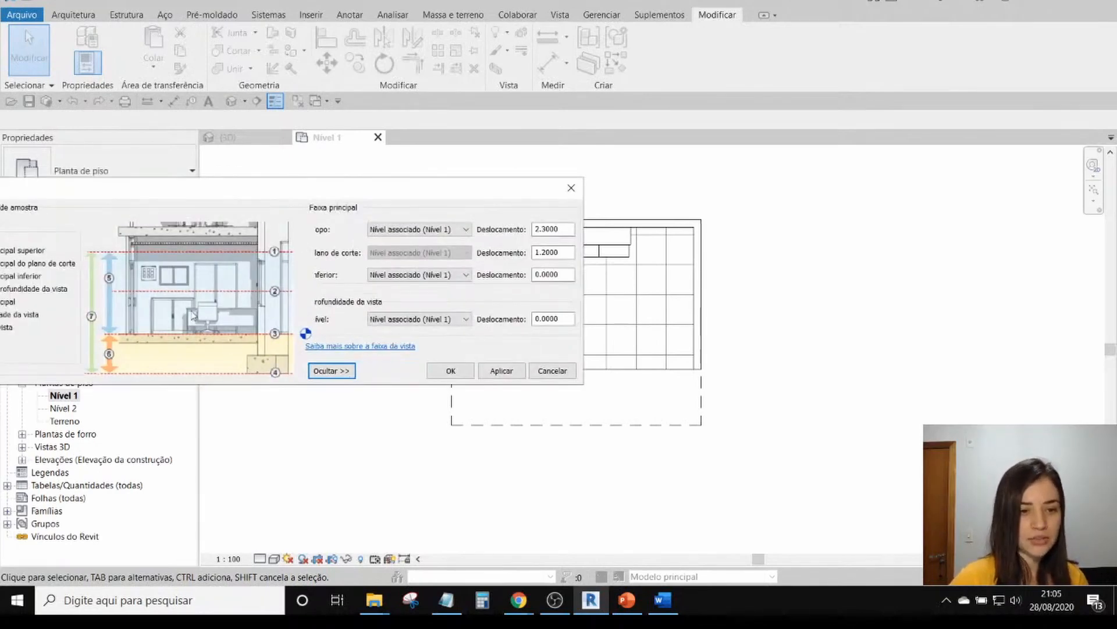
drag(204, 196, 486, 184)
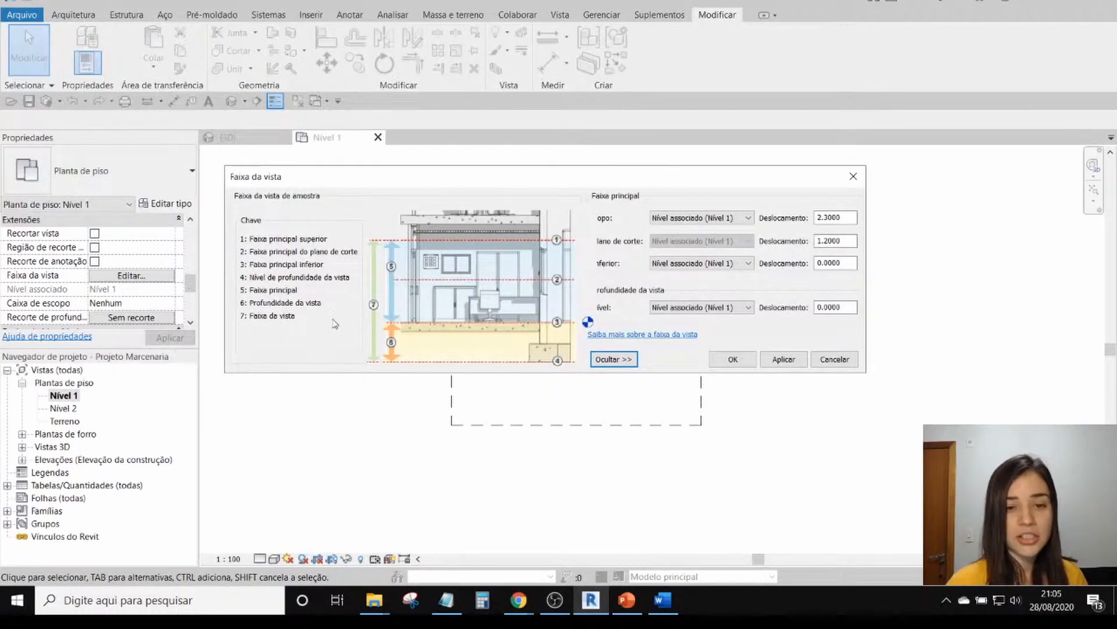
- Review the level options for the view depth and the bottom of the main range
click(687, 310)
click(687, 319)
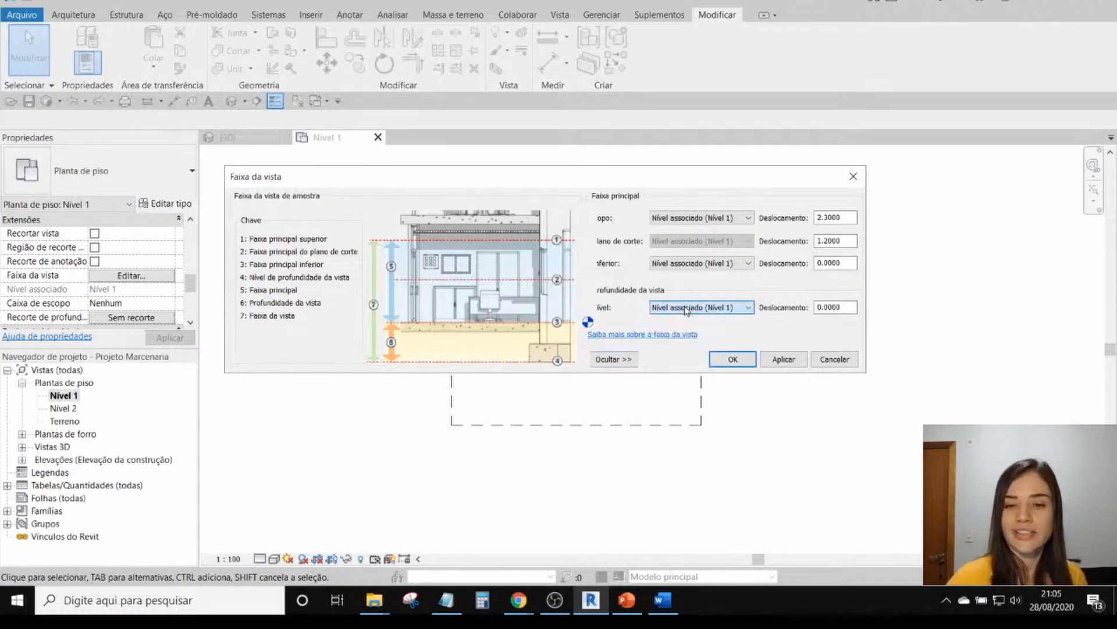
click(731, 268)
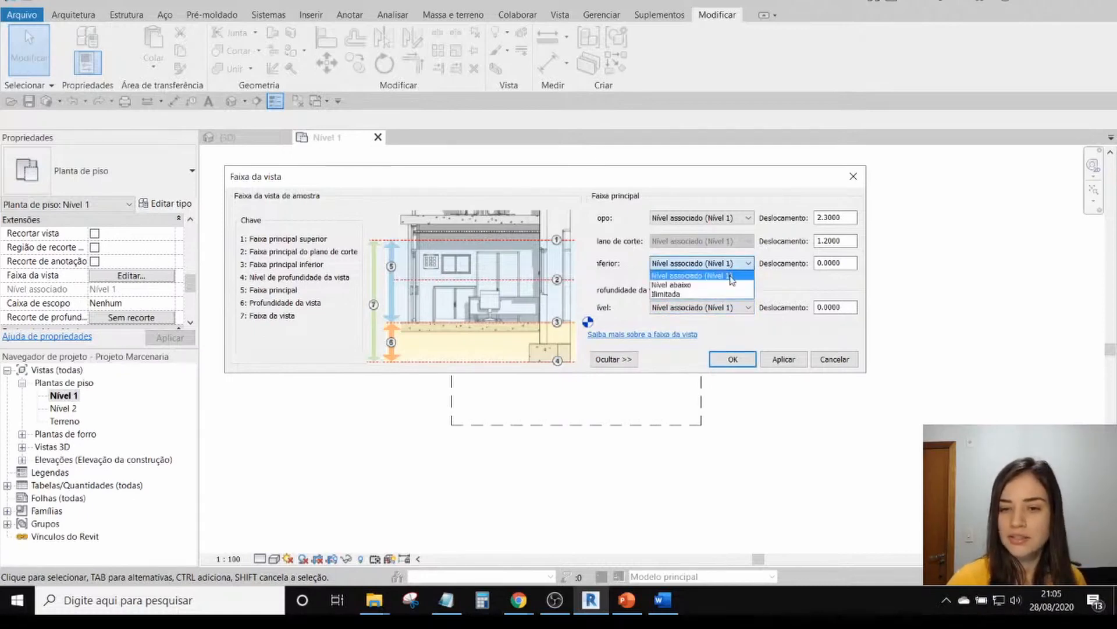
click(736, 265)
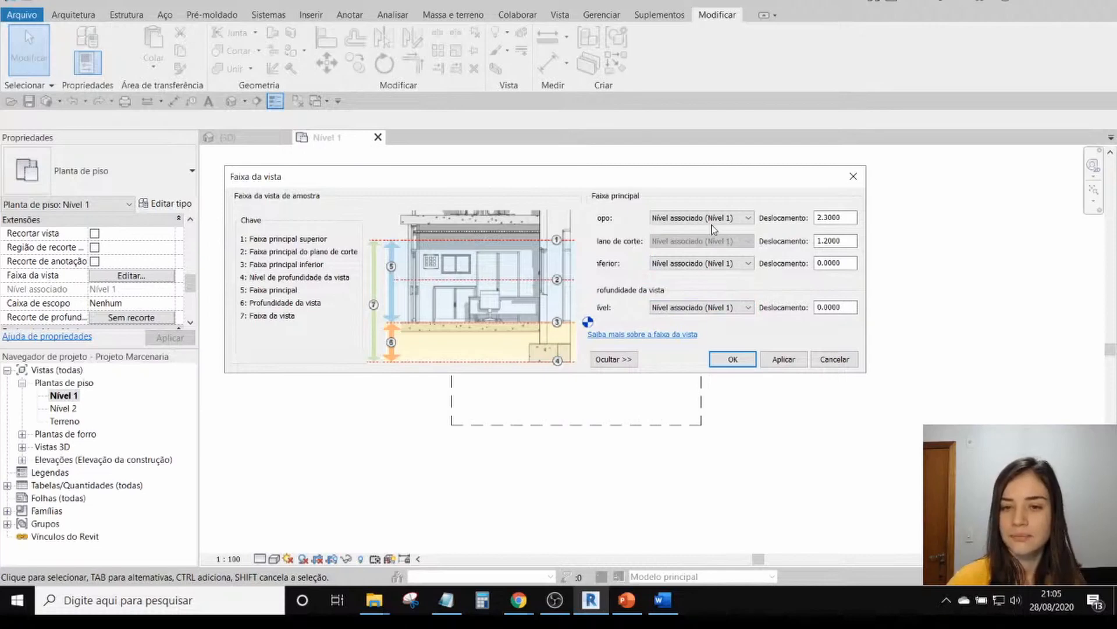
- Set the top of the main view range to Nível acima (Nível 2) and apply it
click(738, 219)
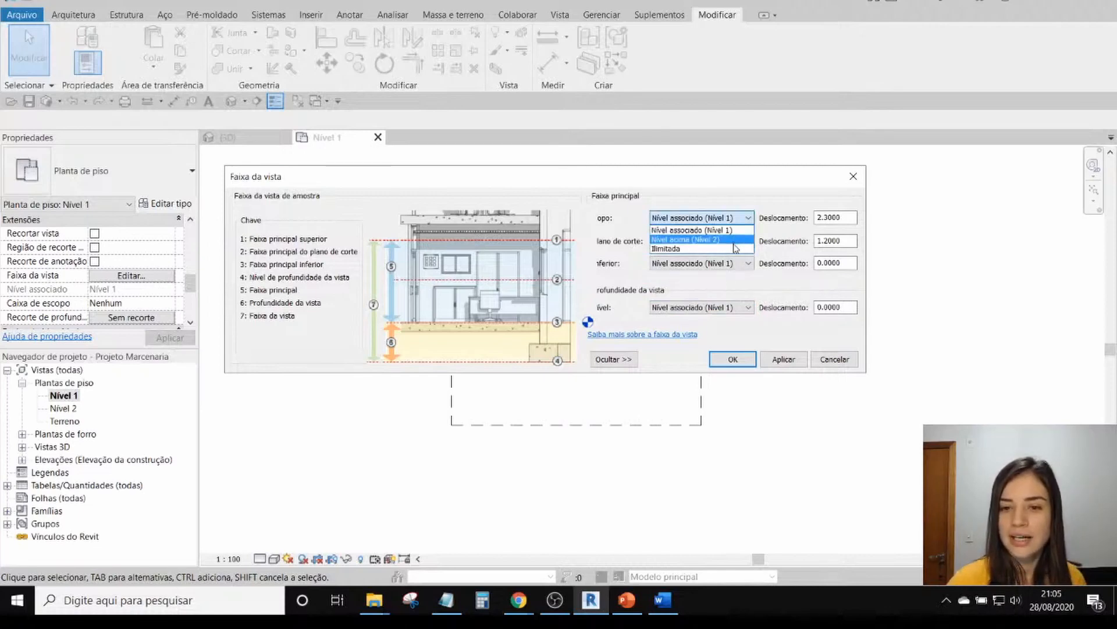
click(732, 251)
click(728, 239)
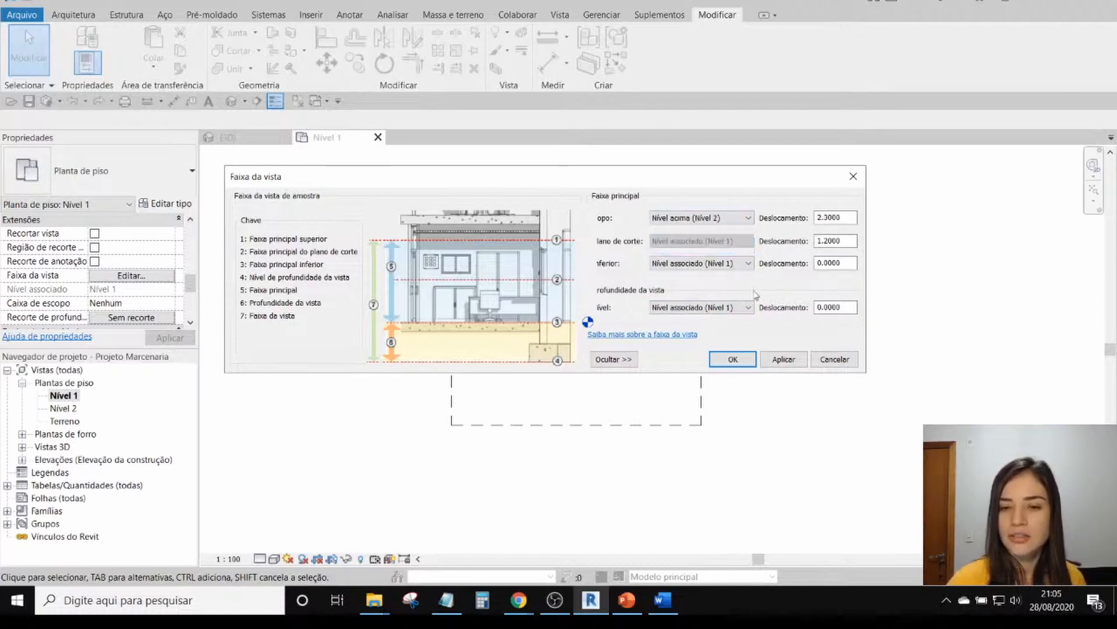
click(784, 359)
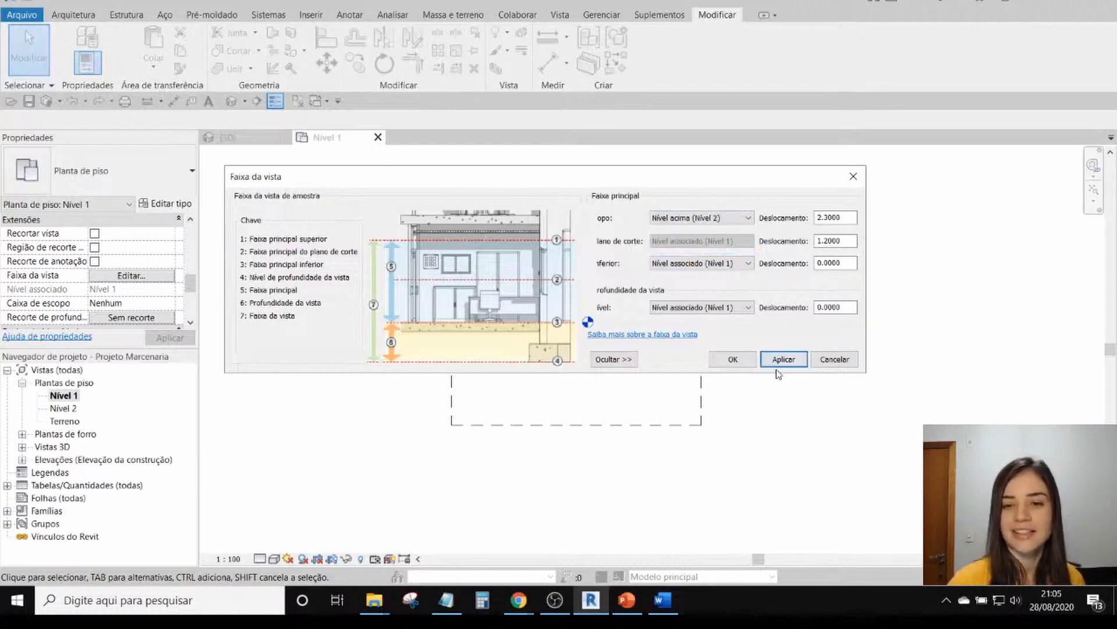
- Set the view range top back to Nível associado (Nível 1) and try to apply a cut plane offset of 2.5
double_click(843, 241)
click(748, 217)
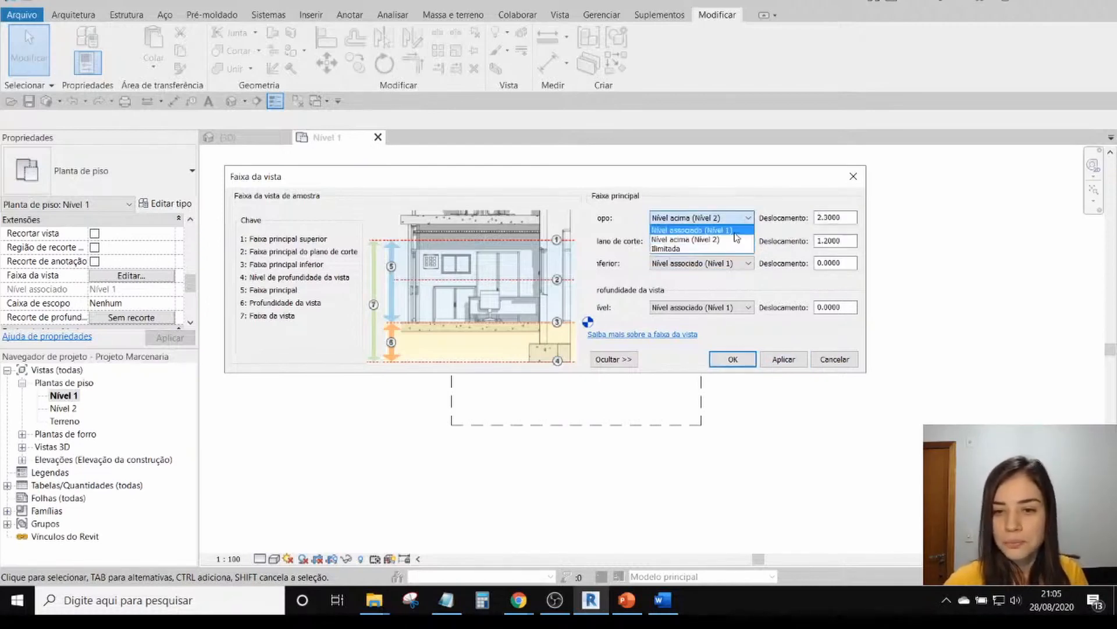
click(693, 228)
drag(855, 241, 794, 244)
text(2.5)
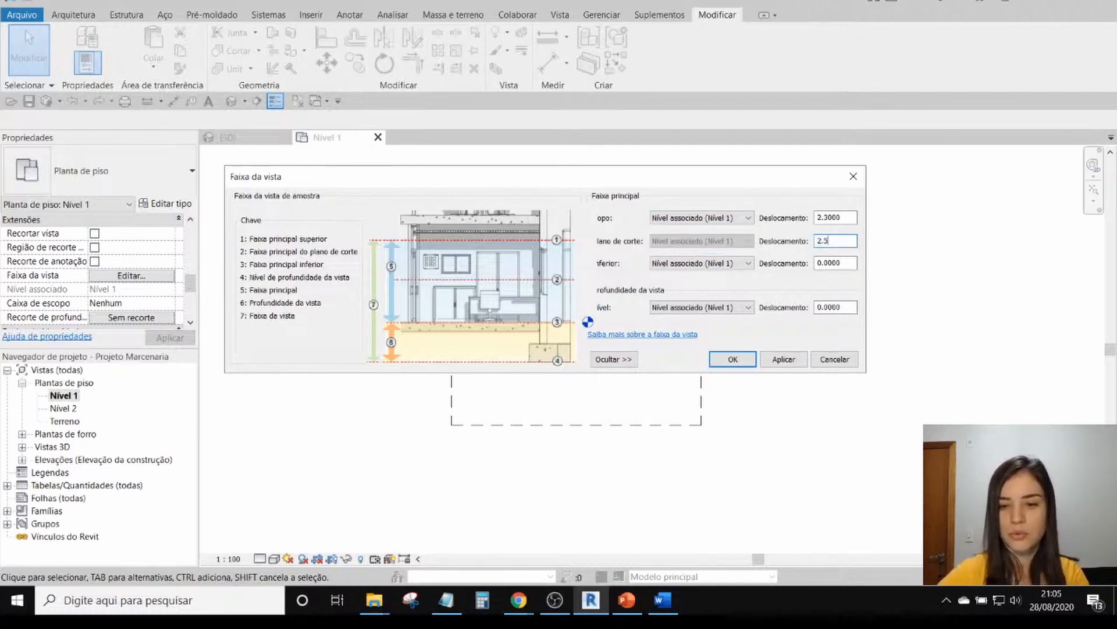
click(783, 359)
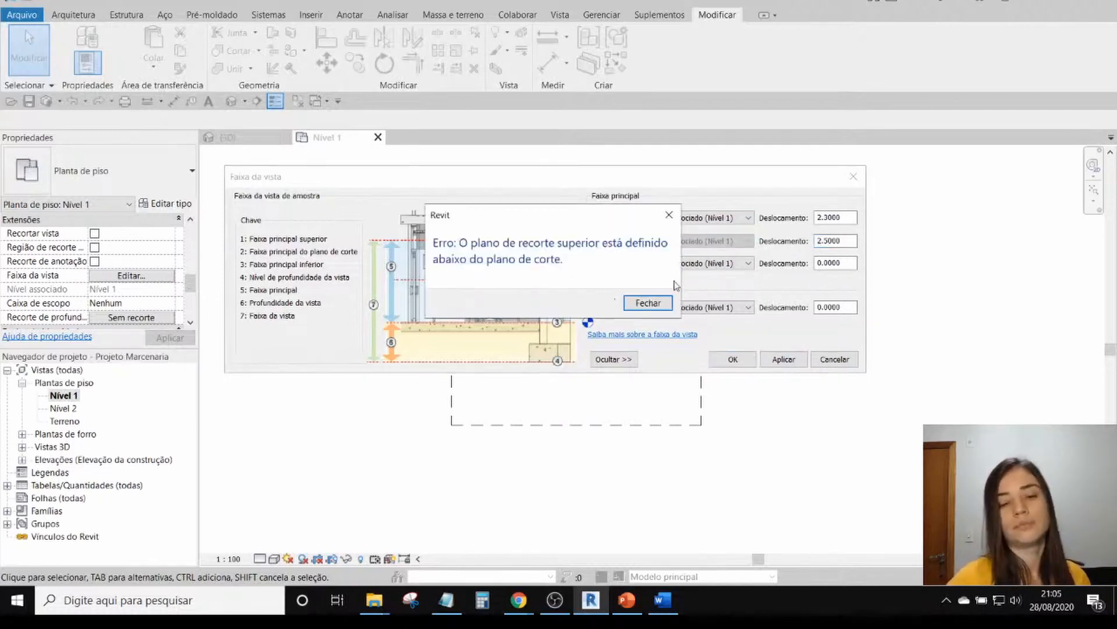
click(648, 303)
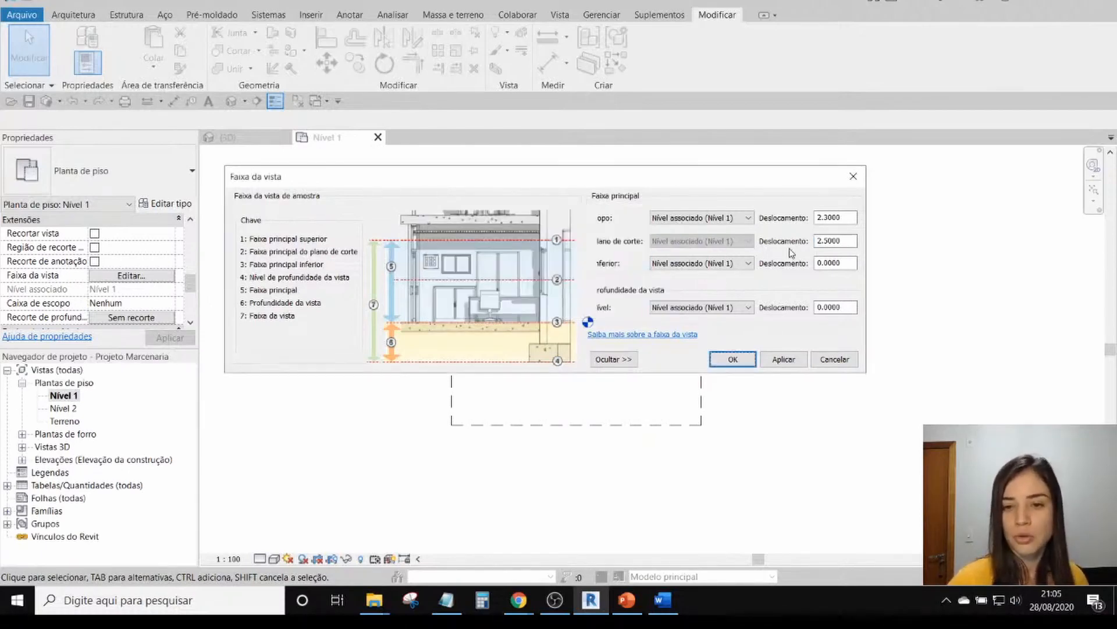
- Review the cut plane and top offsets in the view range settings and discard the unapplied changes
double_click(828, 241)
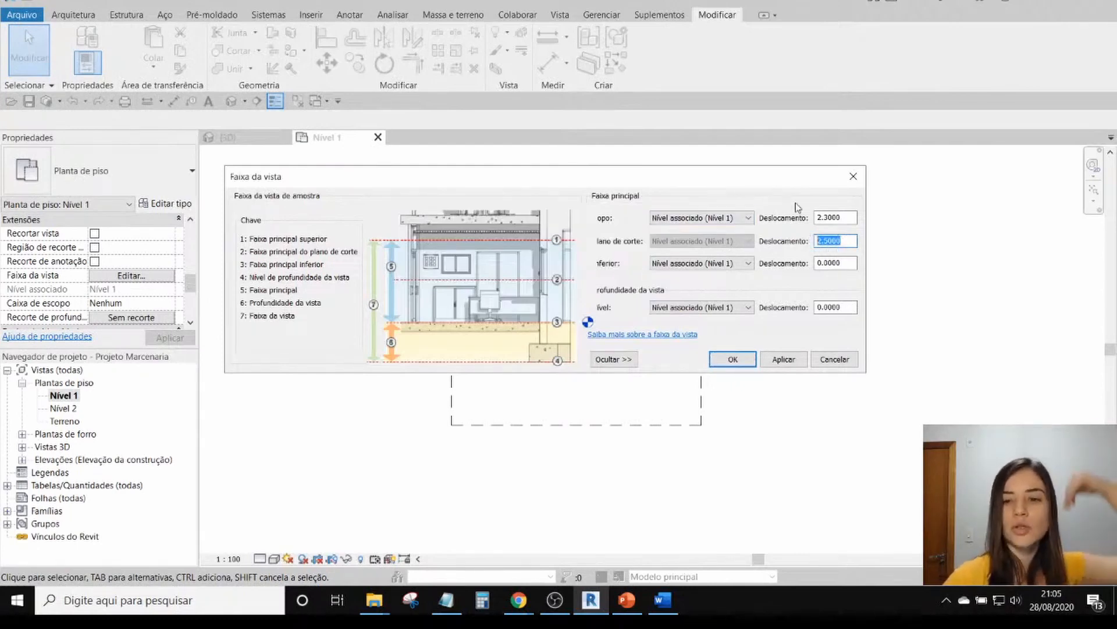
double_click(821, 217)
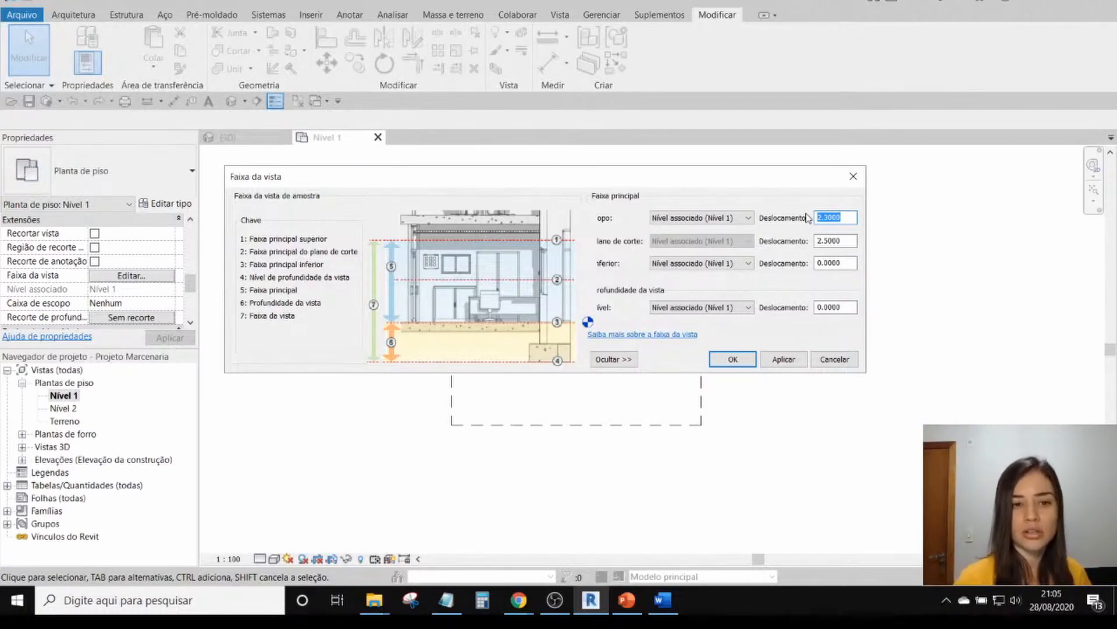
click(835, 359)
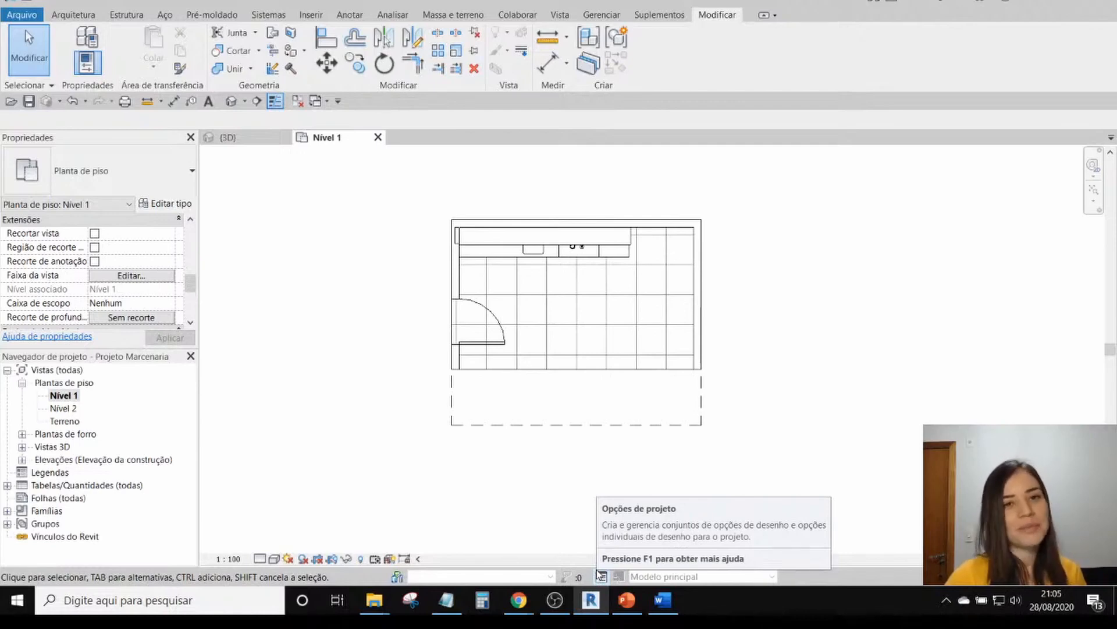
- Switch to the YouTube live chat window in Chrome, check the viewers' messages and close the chat window
mouse_move(518, 599)
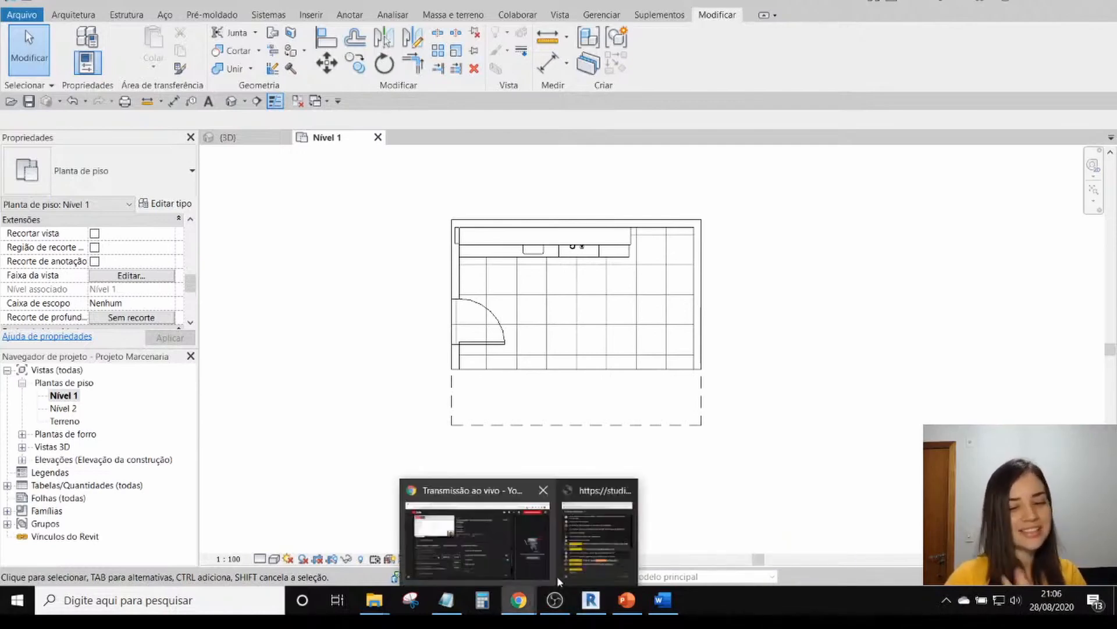
click(595, 546)
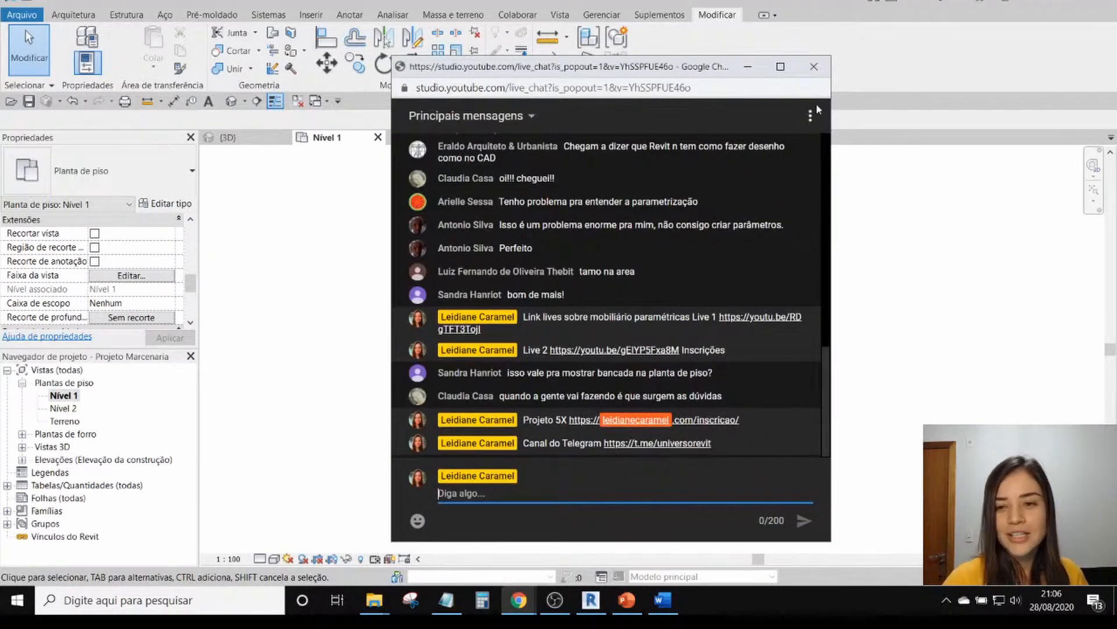
click(814, 68)
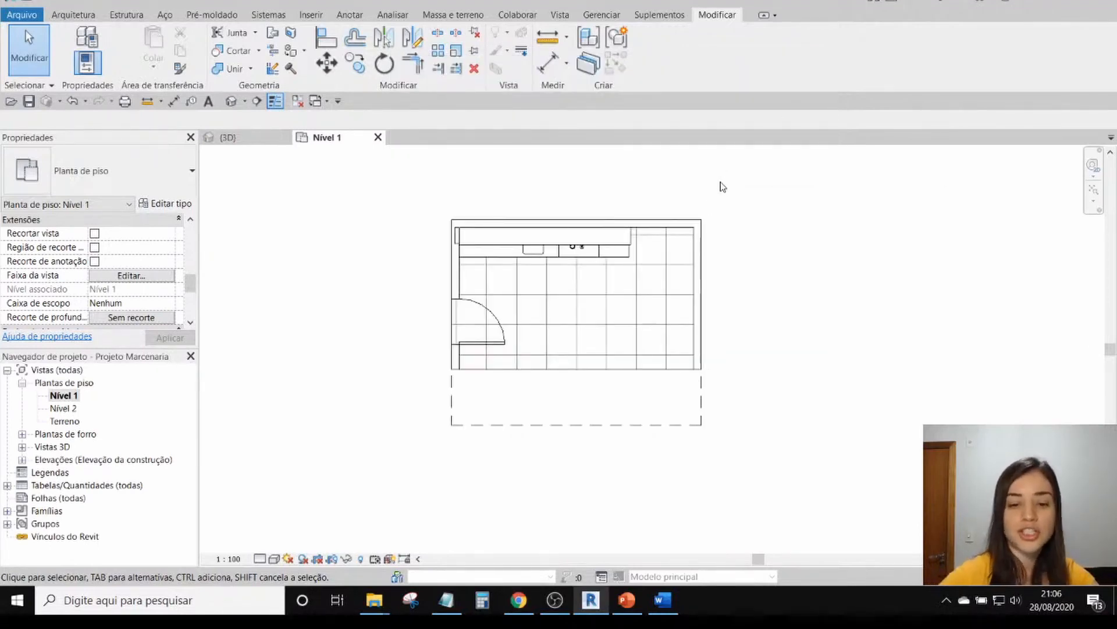
click(703, 245)
click(721, 244)
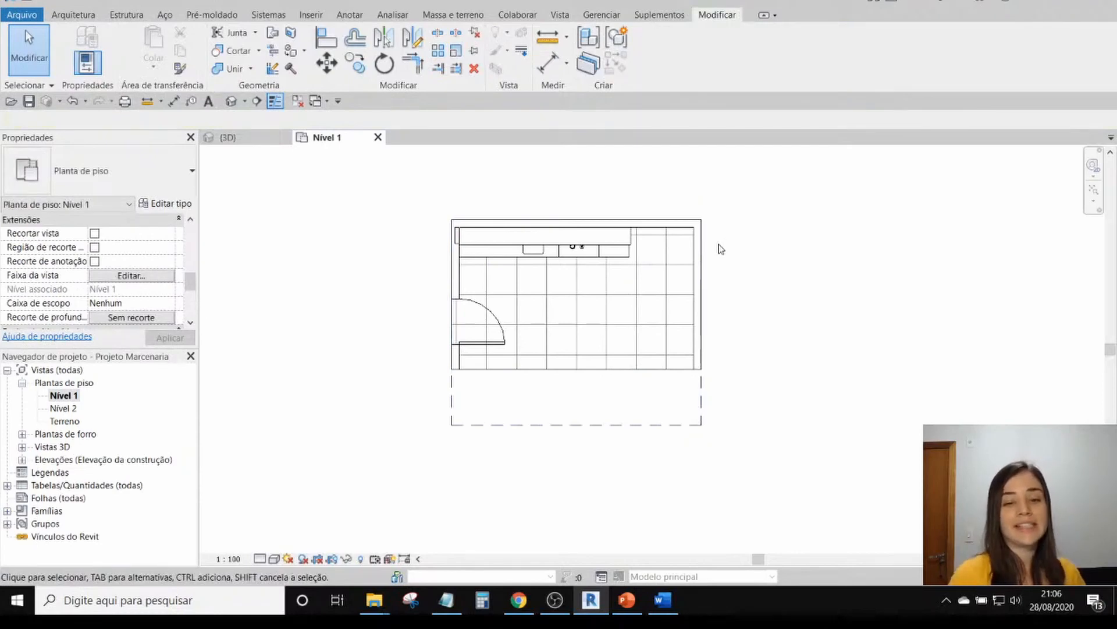